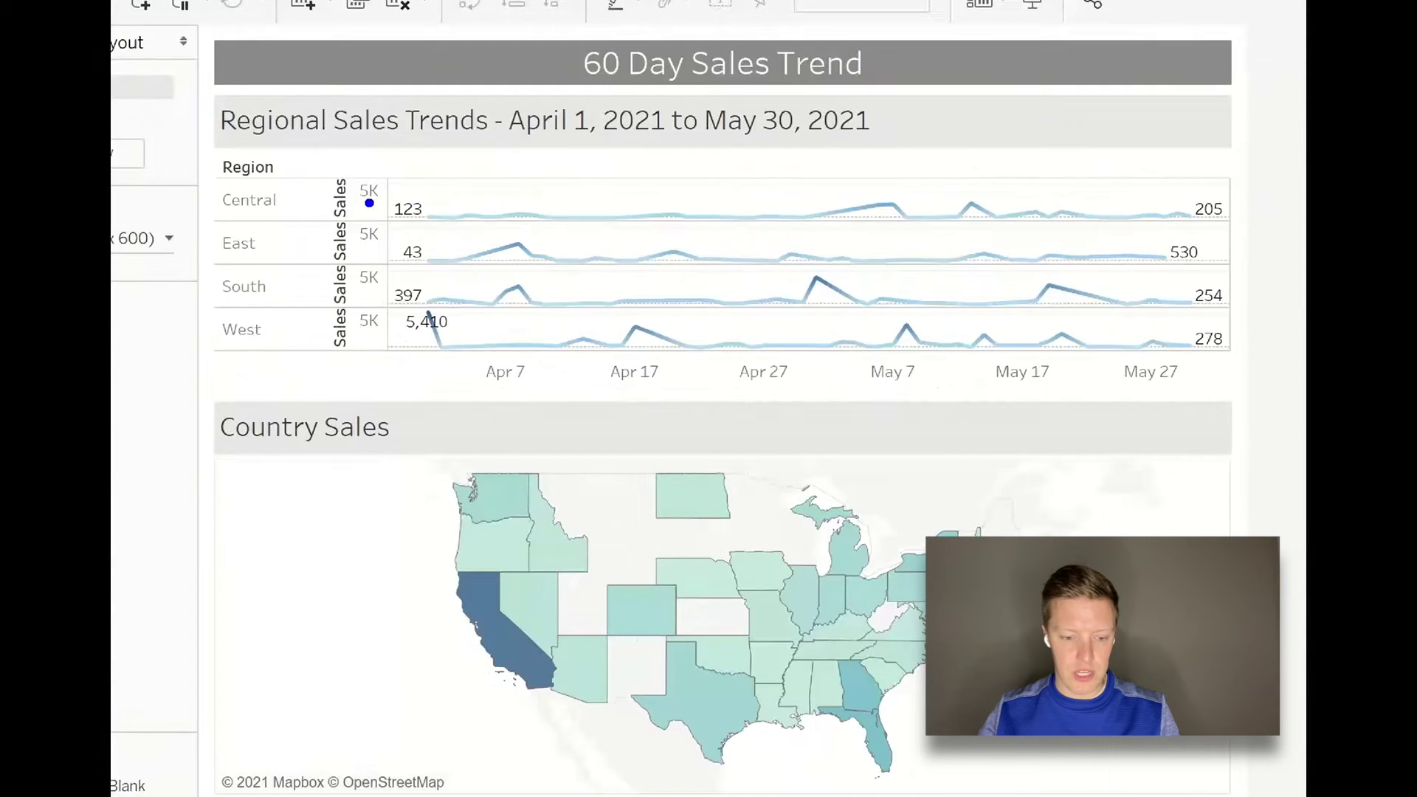
Step: On the Regional Sales sheet, set the Sales axis to Independent axis ranges for each region row
mouse_move(432, 209)
left_mouse_down()
mouse_move(893, 192)
mouse_move(1073, 202)
mouse_move(1171, 162)
mouse_move(1227, 213)
left_mouse_up()
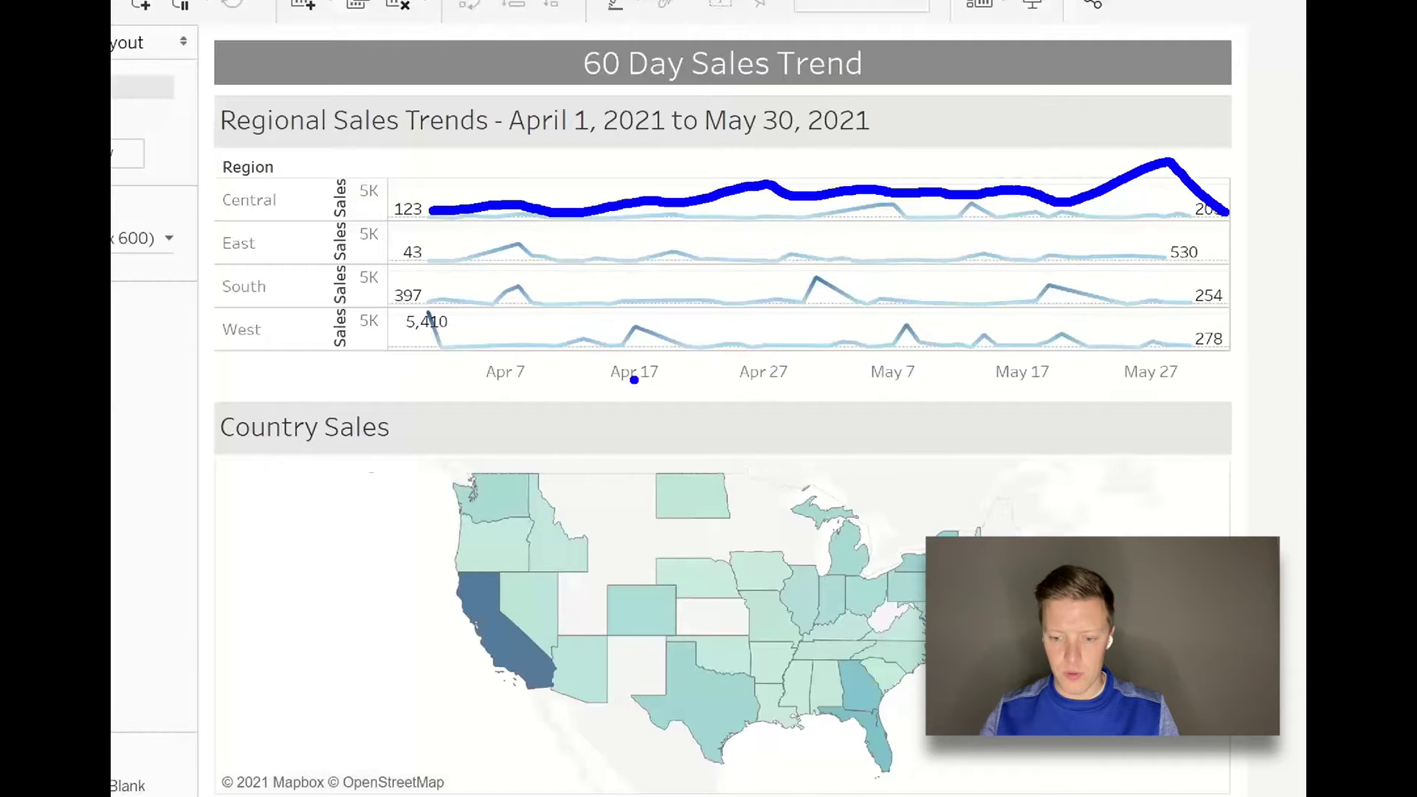
mouse_move(509, 447)
left_mouse_down()
mouse_move(497, 447)
mouse_move(650, 532)
mouse_move(503, 334)
left_mouse_up()
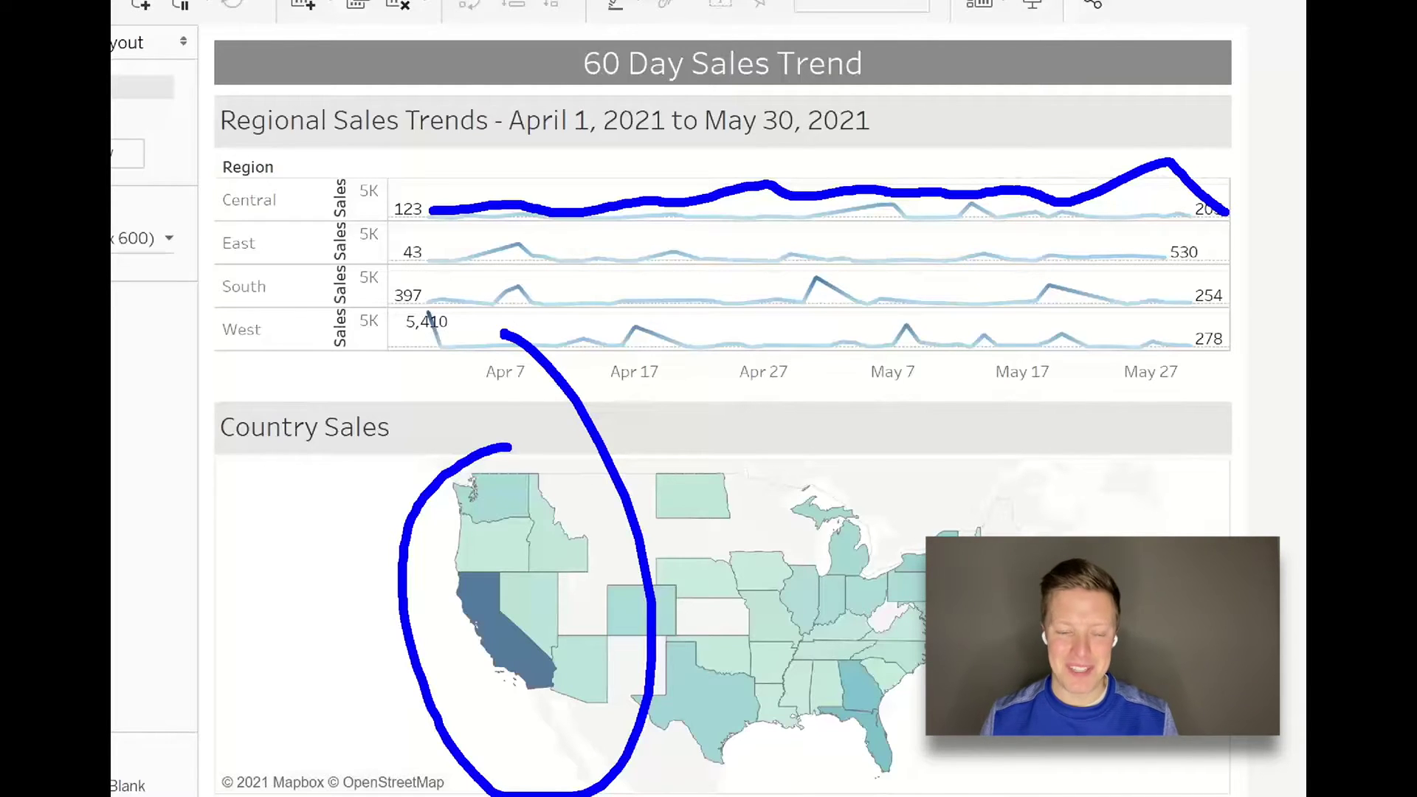
key("Escape")
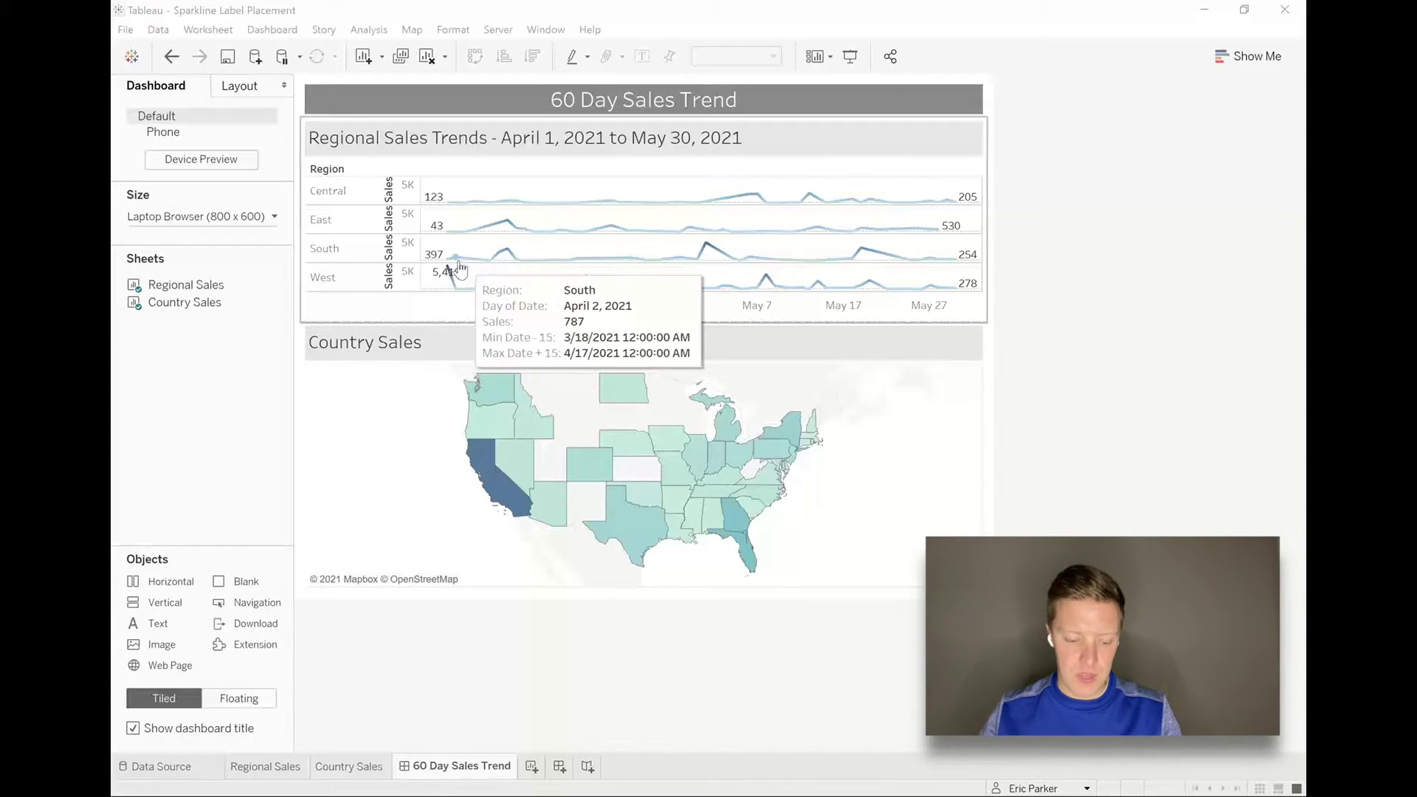
mouse_move(445, 278)
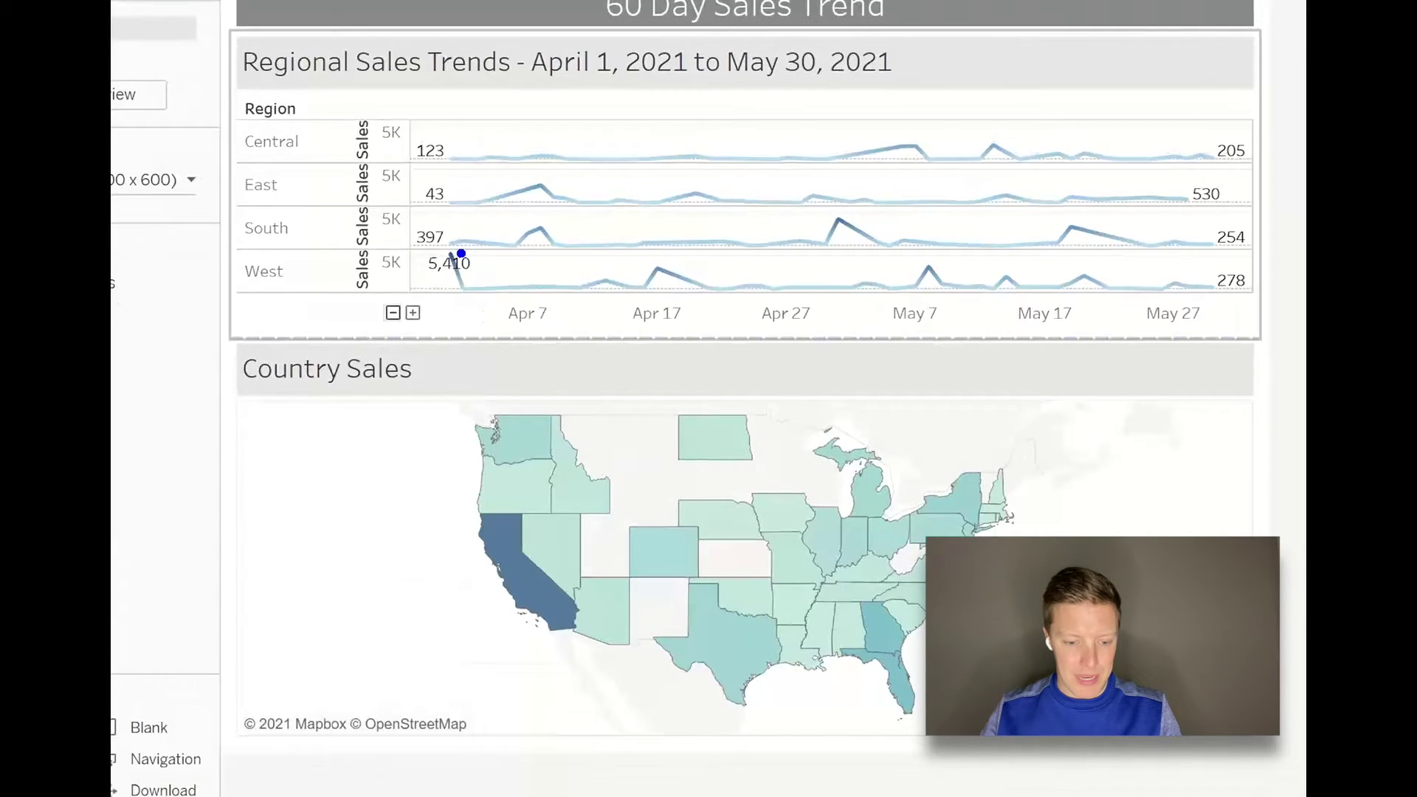
mouse_move(462, 253)
left_mouse_down()
mouse_move(422, 244)
mouse_move(422, 287)
mouse_move(473, 290)
mouse_move(457, 238)
left_mouse_up()
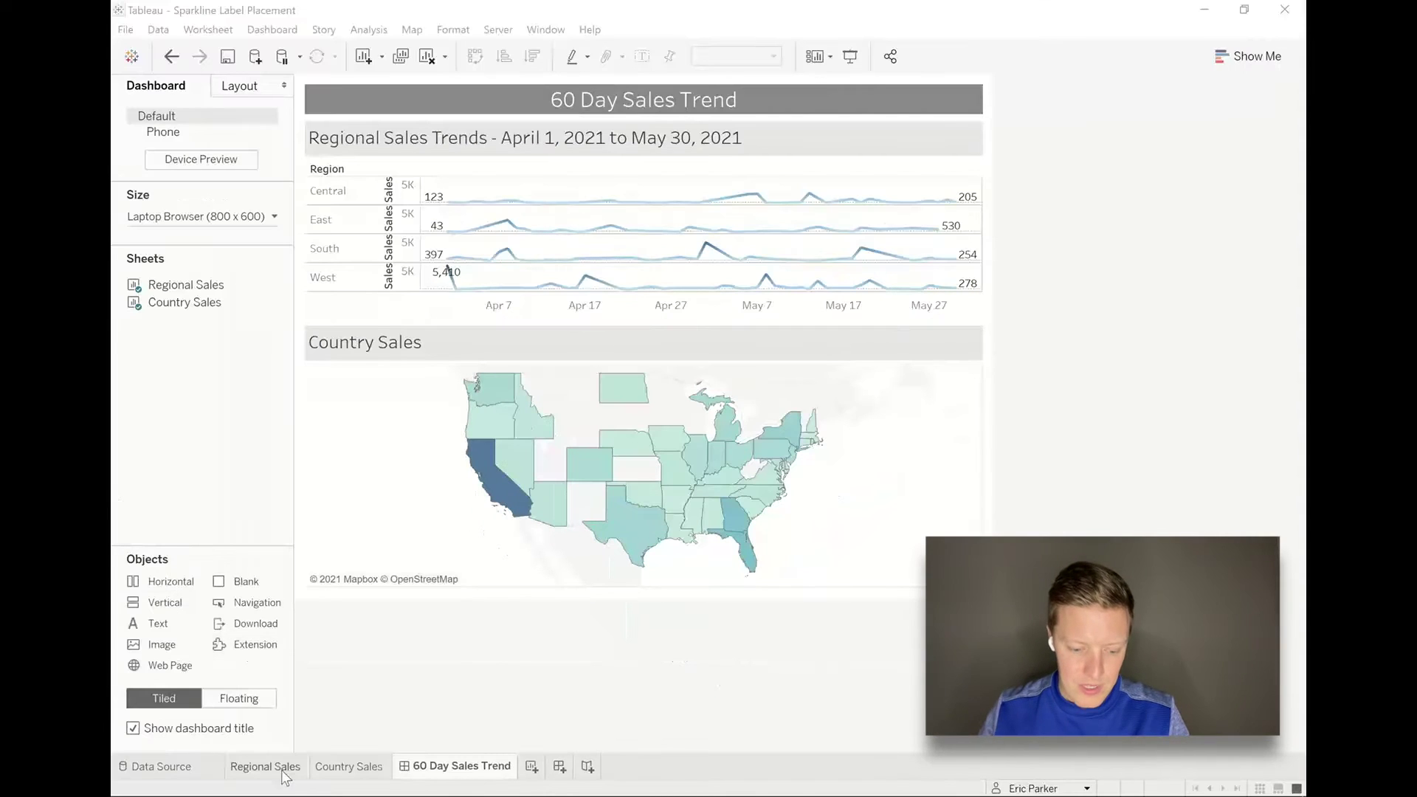
left_click(282, 772)
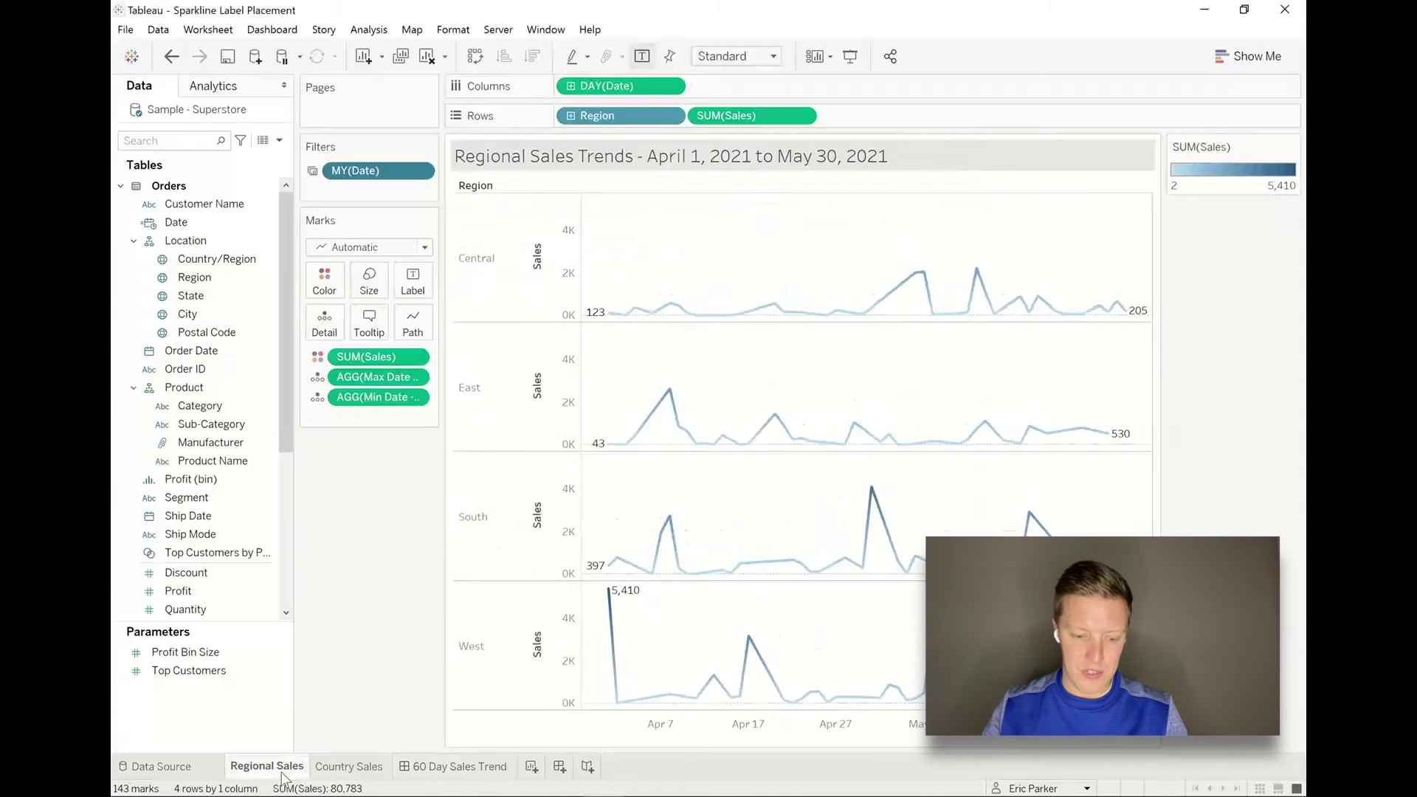
right_click(550, 253)
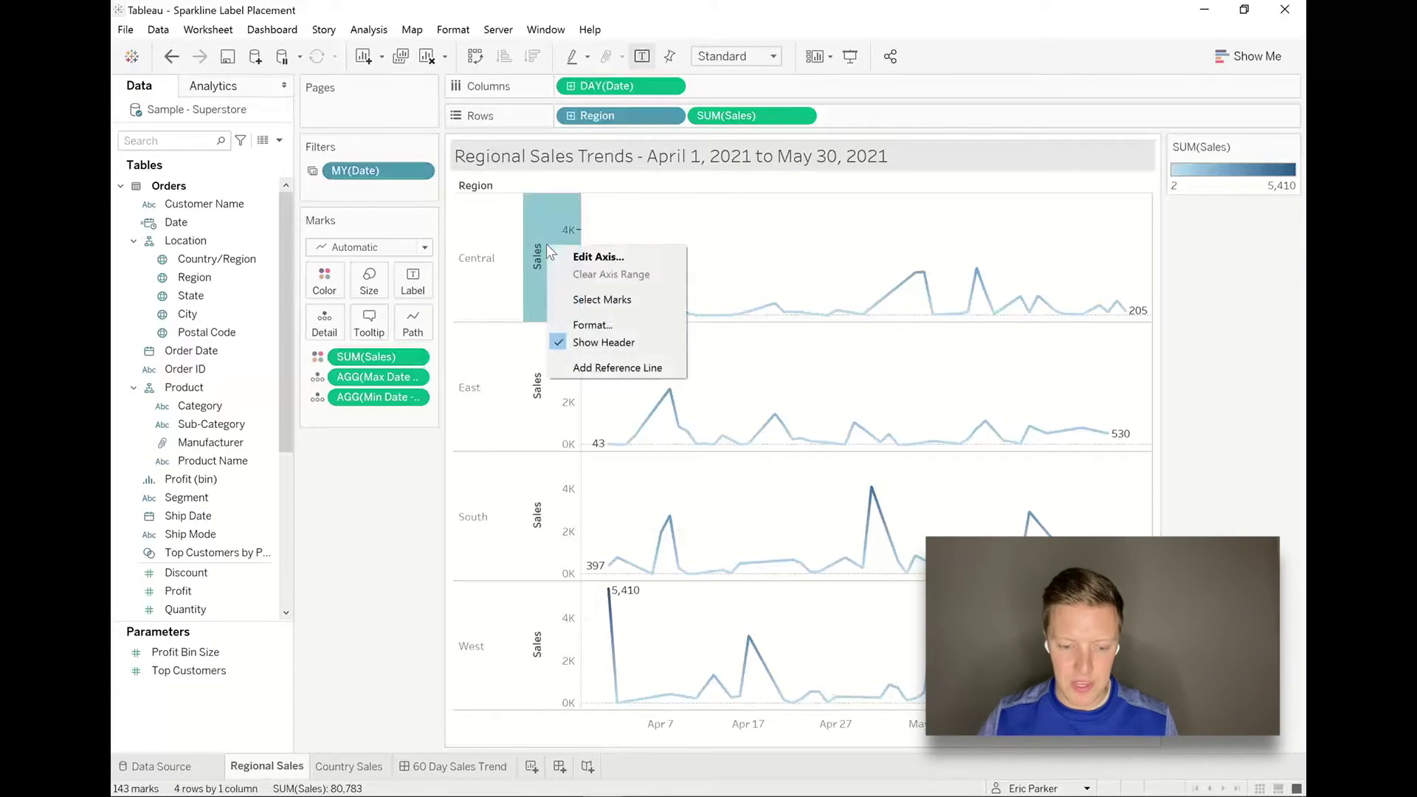
left_click(588, 256)
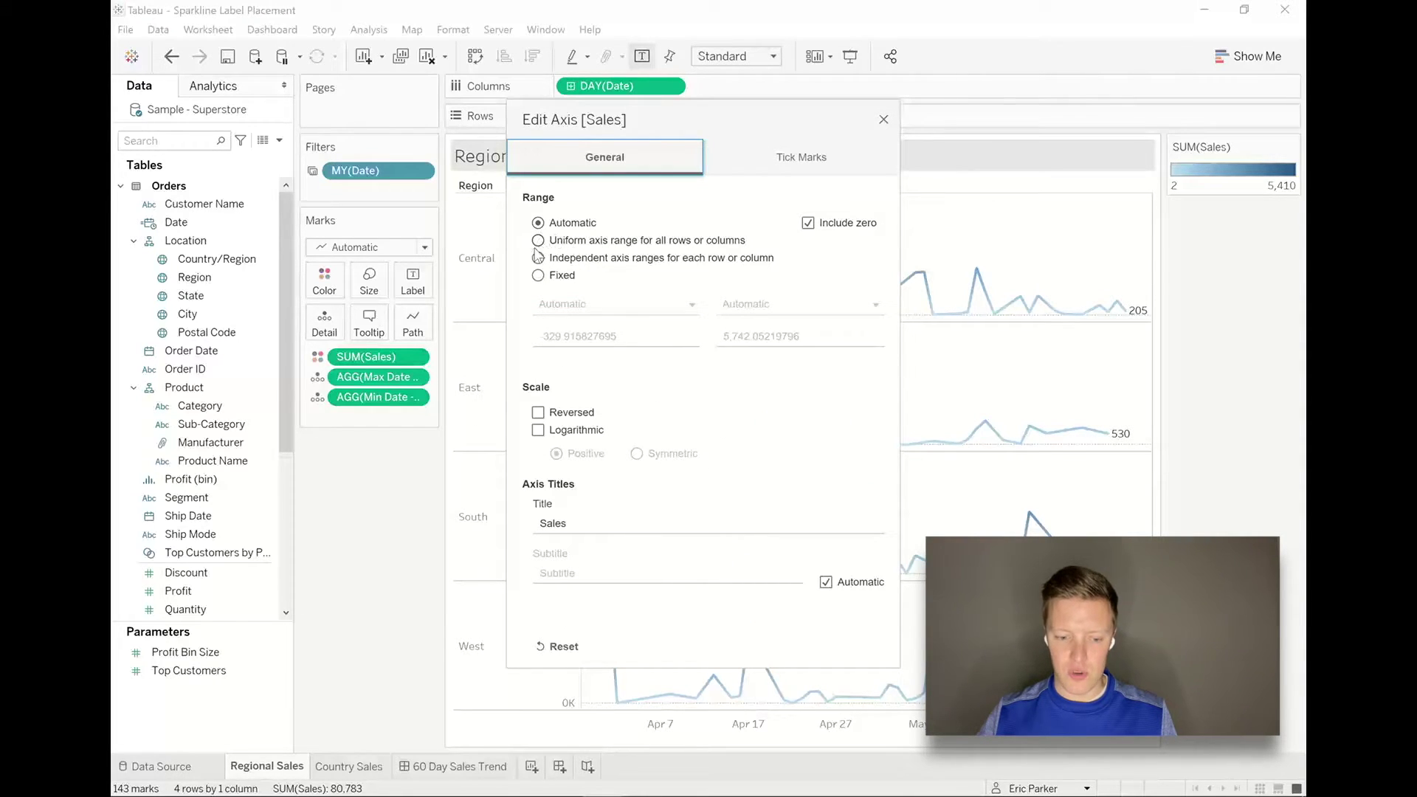
left_click(538, 258)
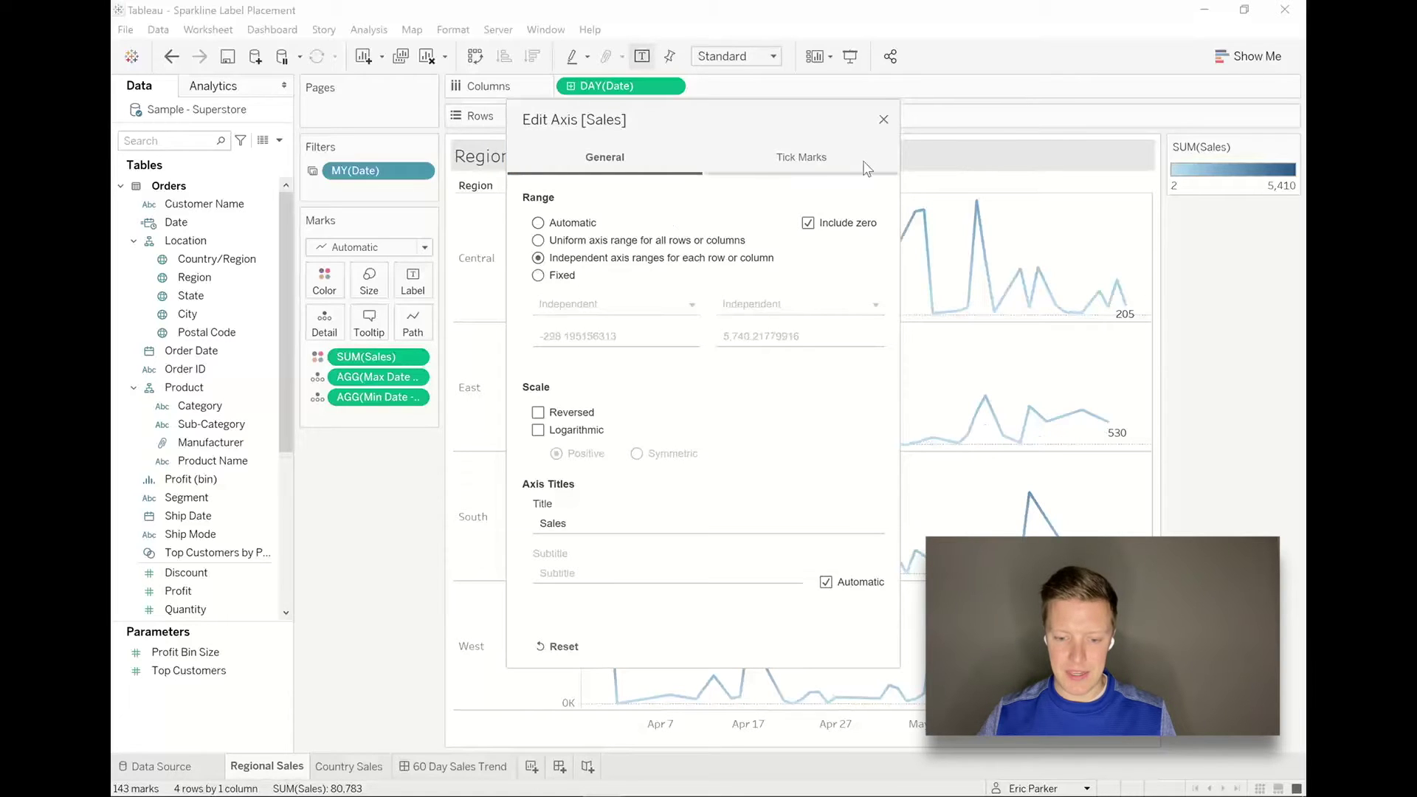
left_click(883, 121)
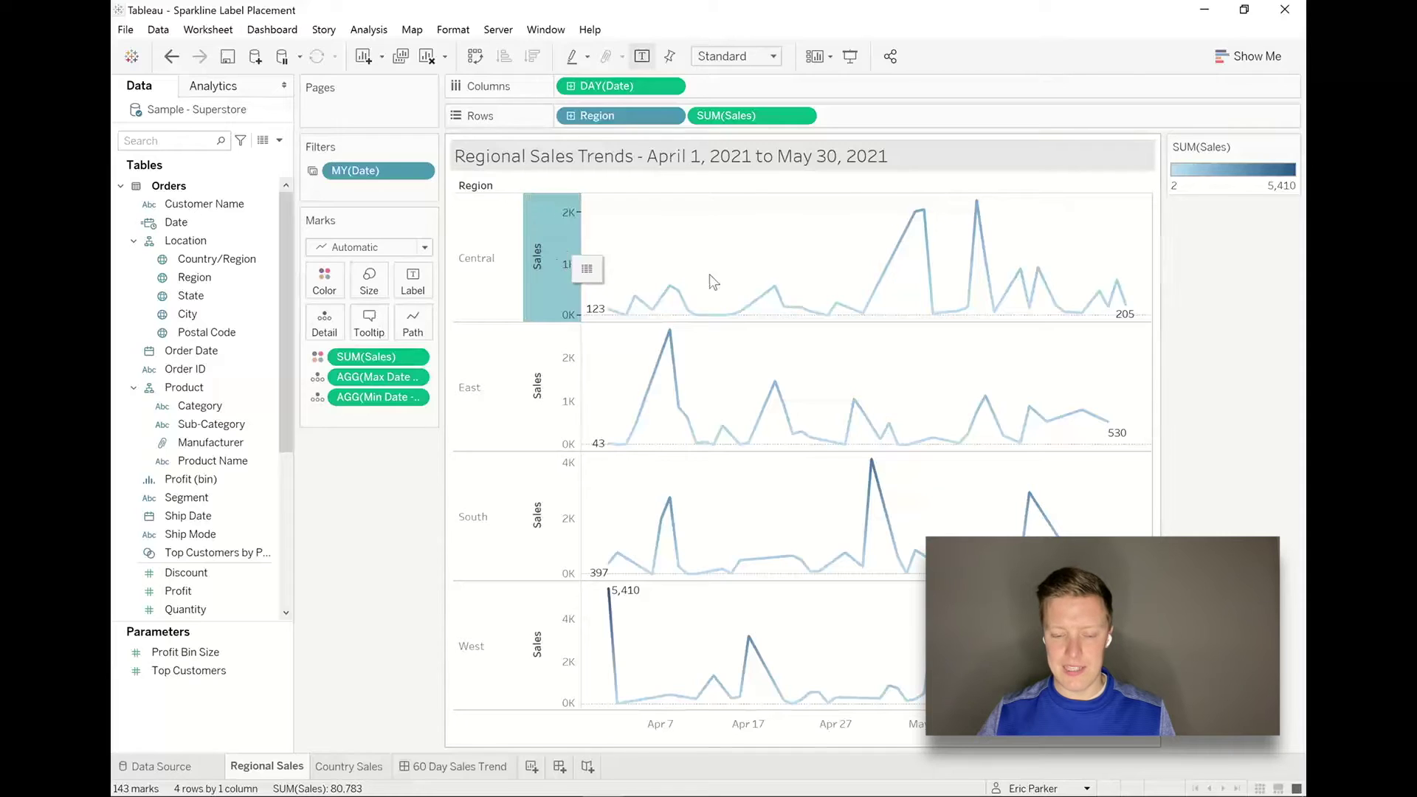
Step: Uncheck Show Header on the Central Sales axis so the sparklines lose their Sales axes
mouse_move(978, 204)
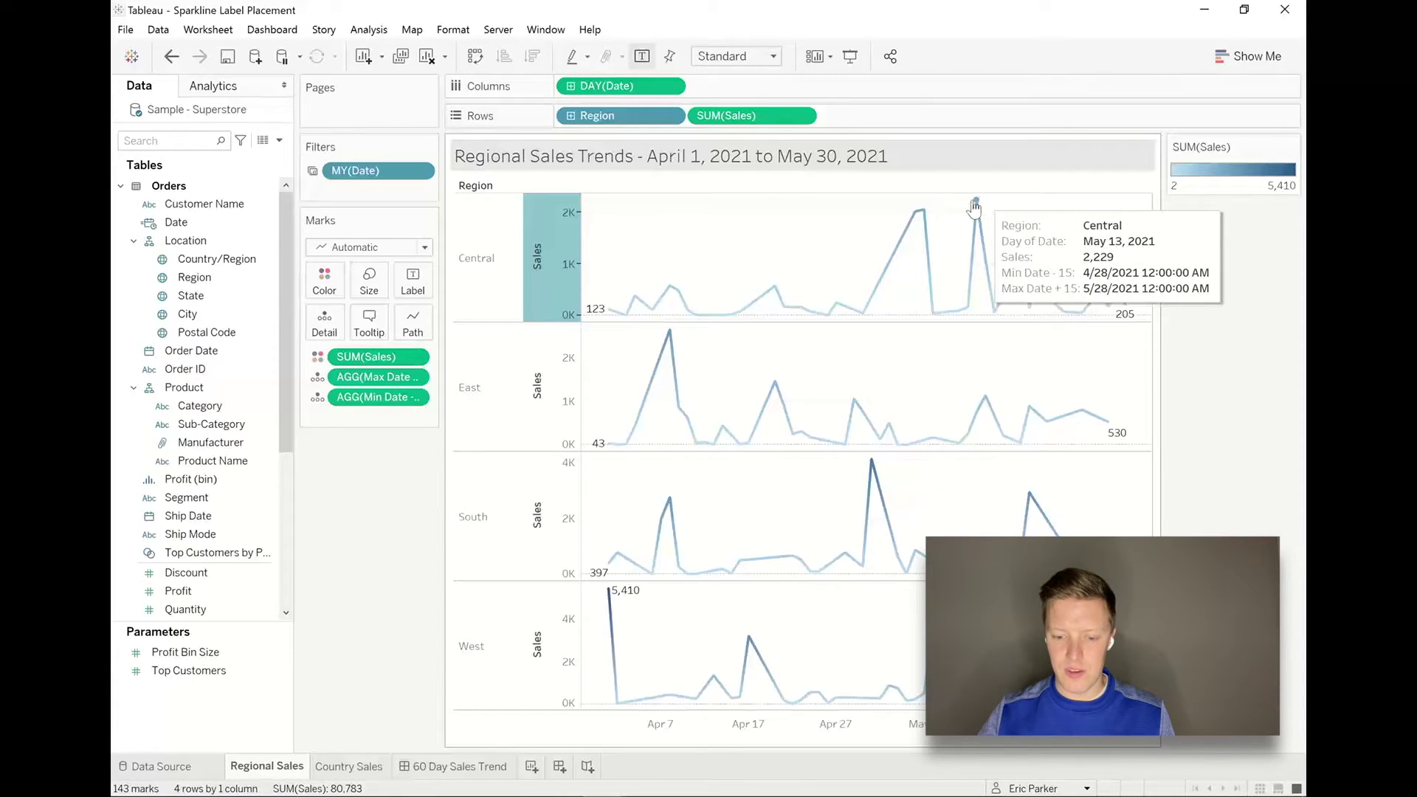
mouse_move(678, 342)
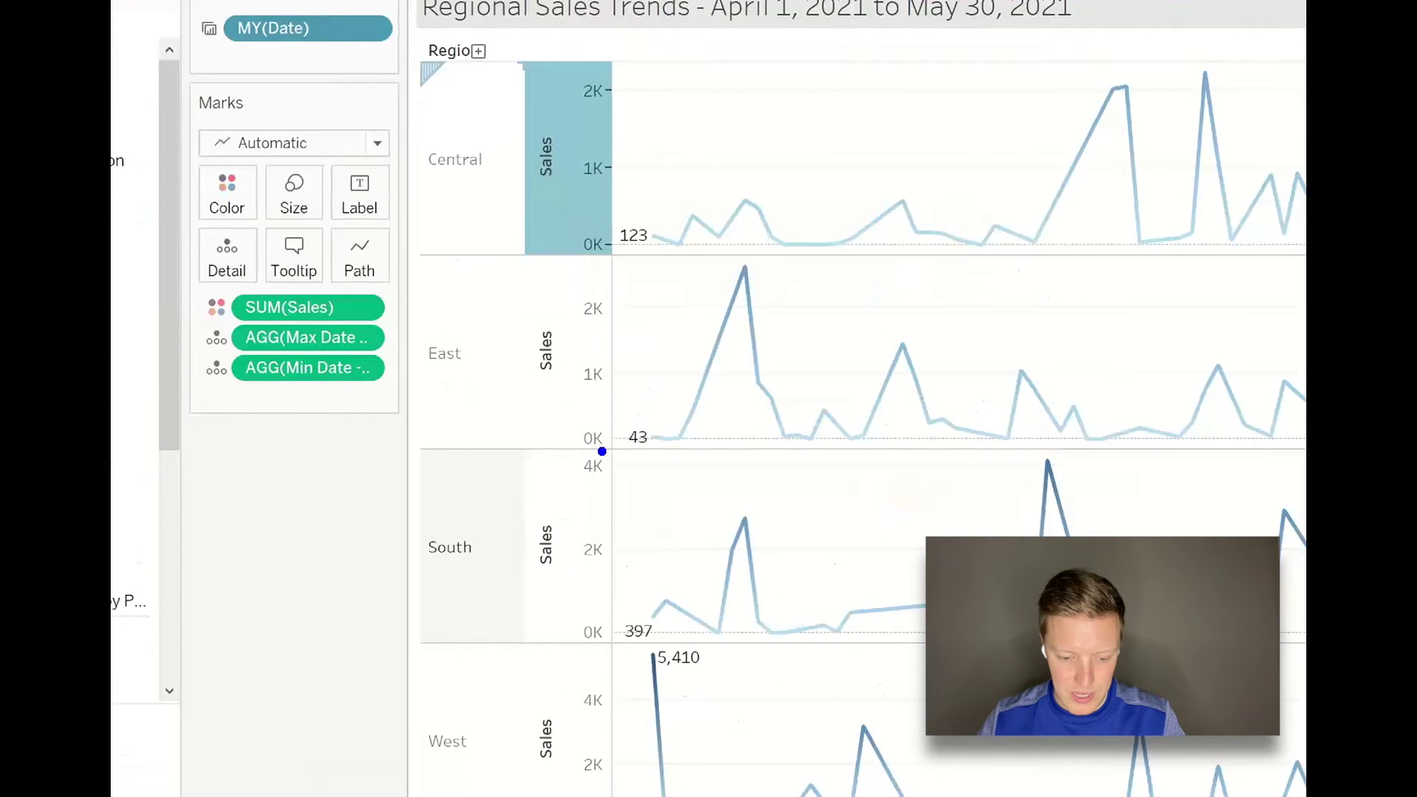
left_click_drag(602, 448, 571, 500)
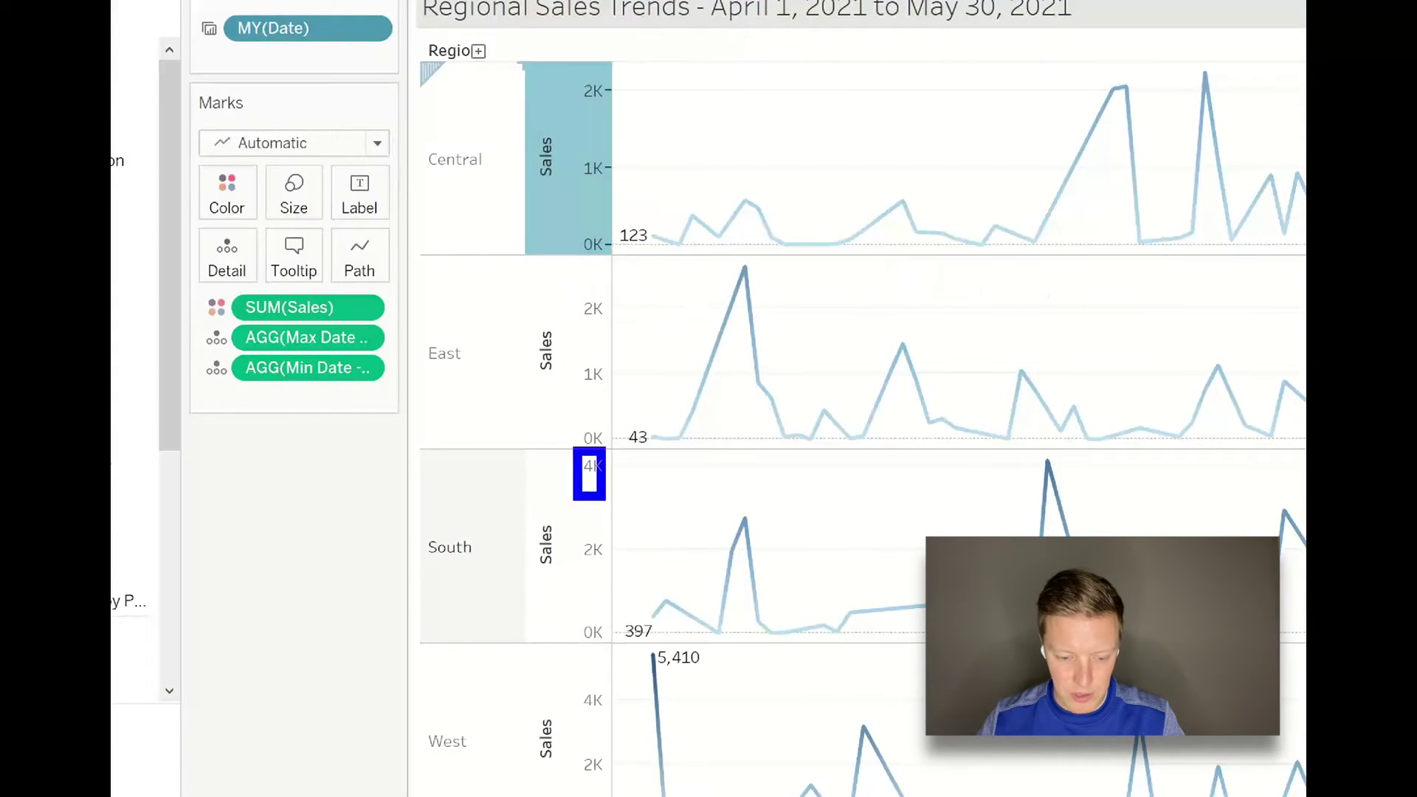
left_click_drag(561, 73, 619, 123)
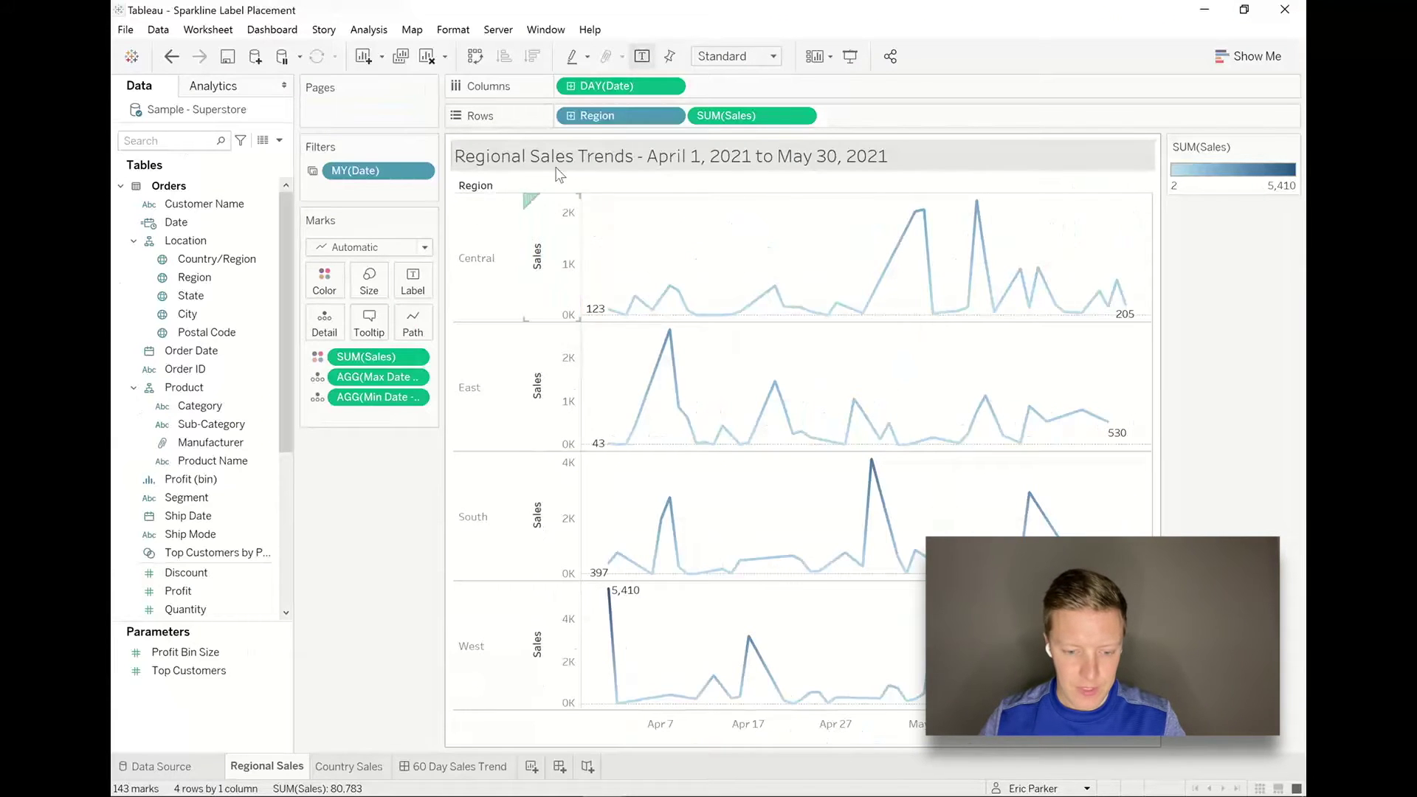
right_click(557, 233)
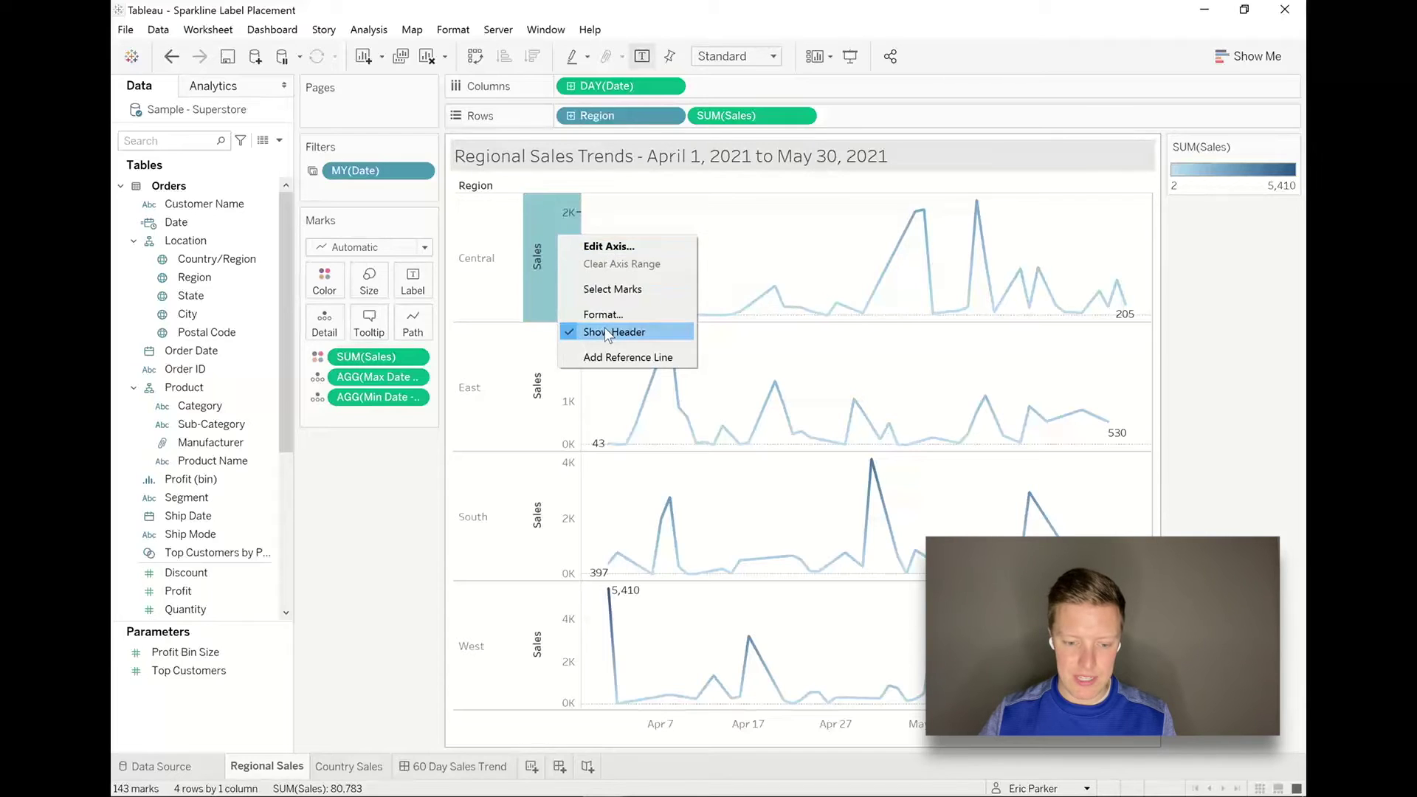
left_click(605, 329)
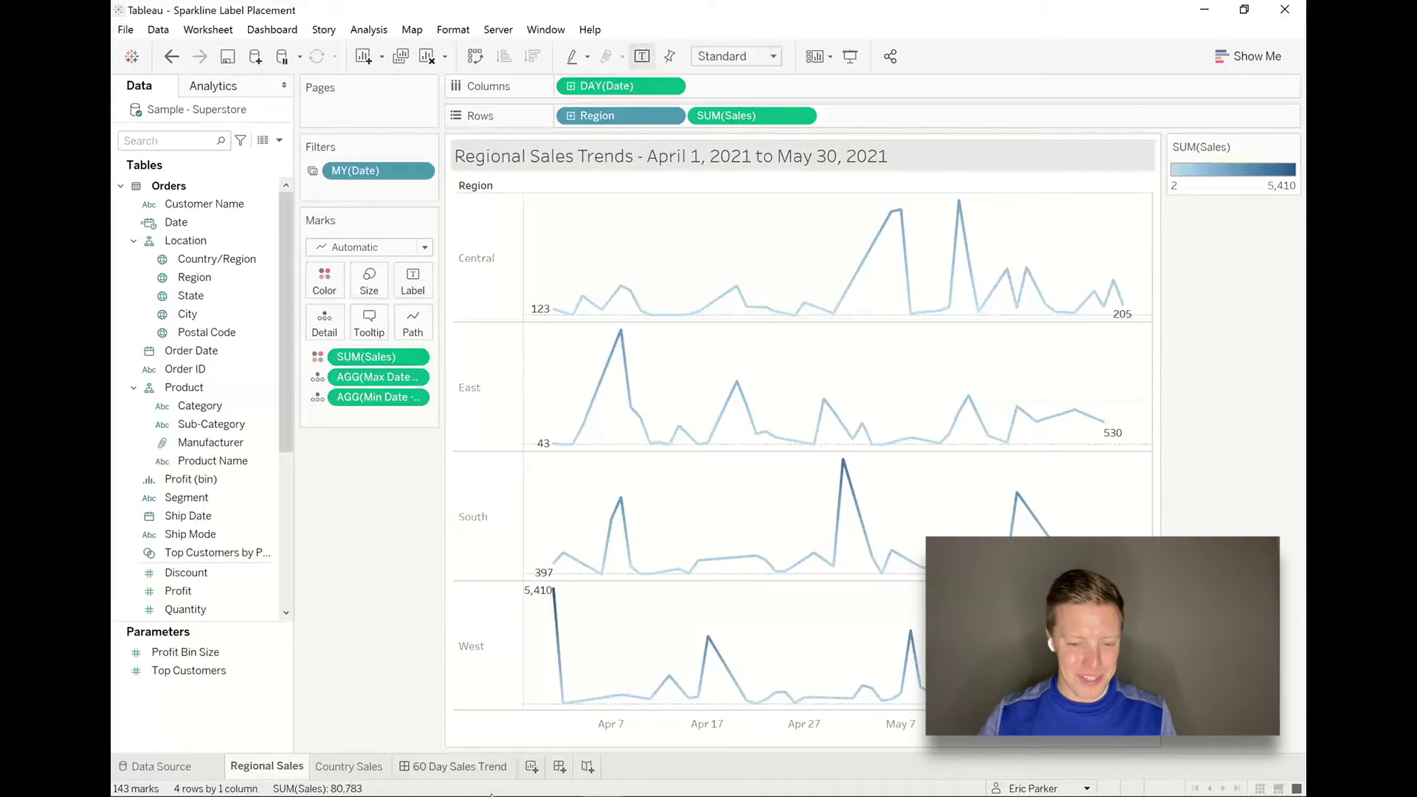
Step: Check the 60 Day Sales Trend dashboard, then drag AGG(Max Date) and AGG(Min Date) off the Regional Sales Marks card
left_click(478, 769)
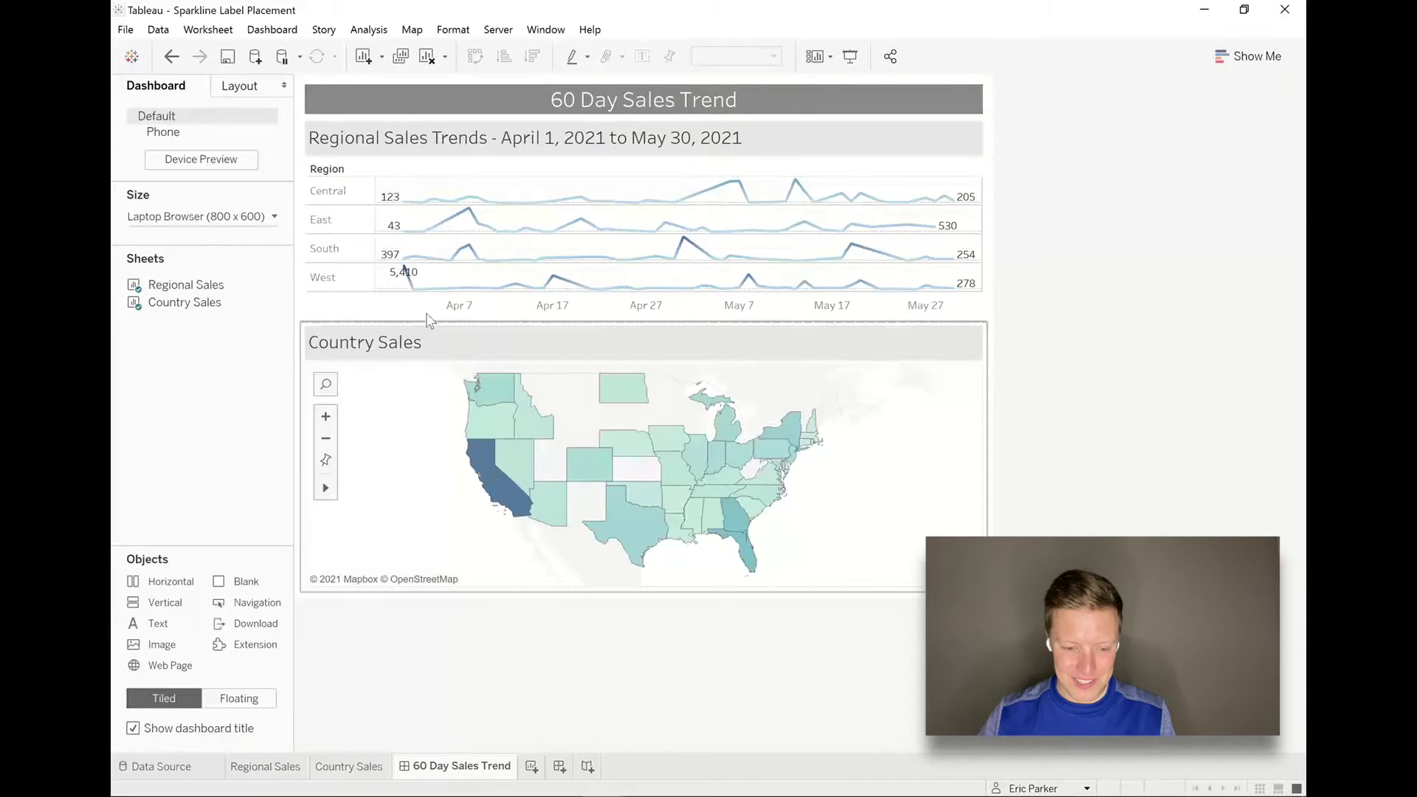
mouse_move(404, 279)
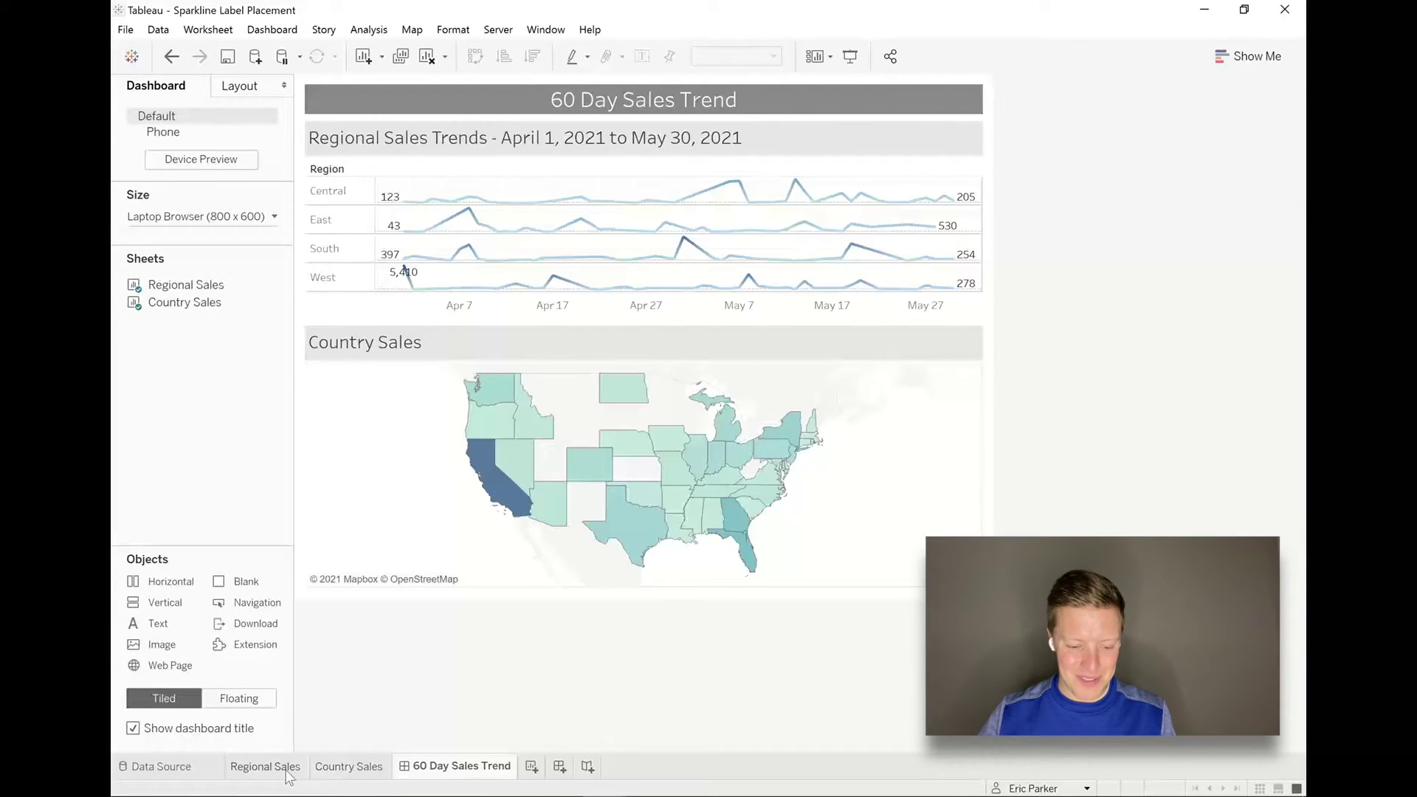
left_click(267, 768)
left_click_drag(360, 377, 362, 465)
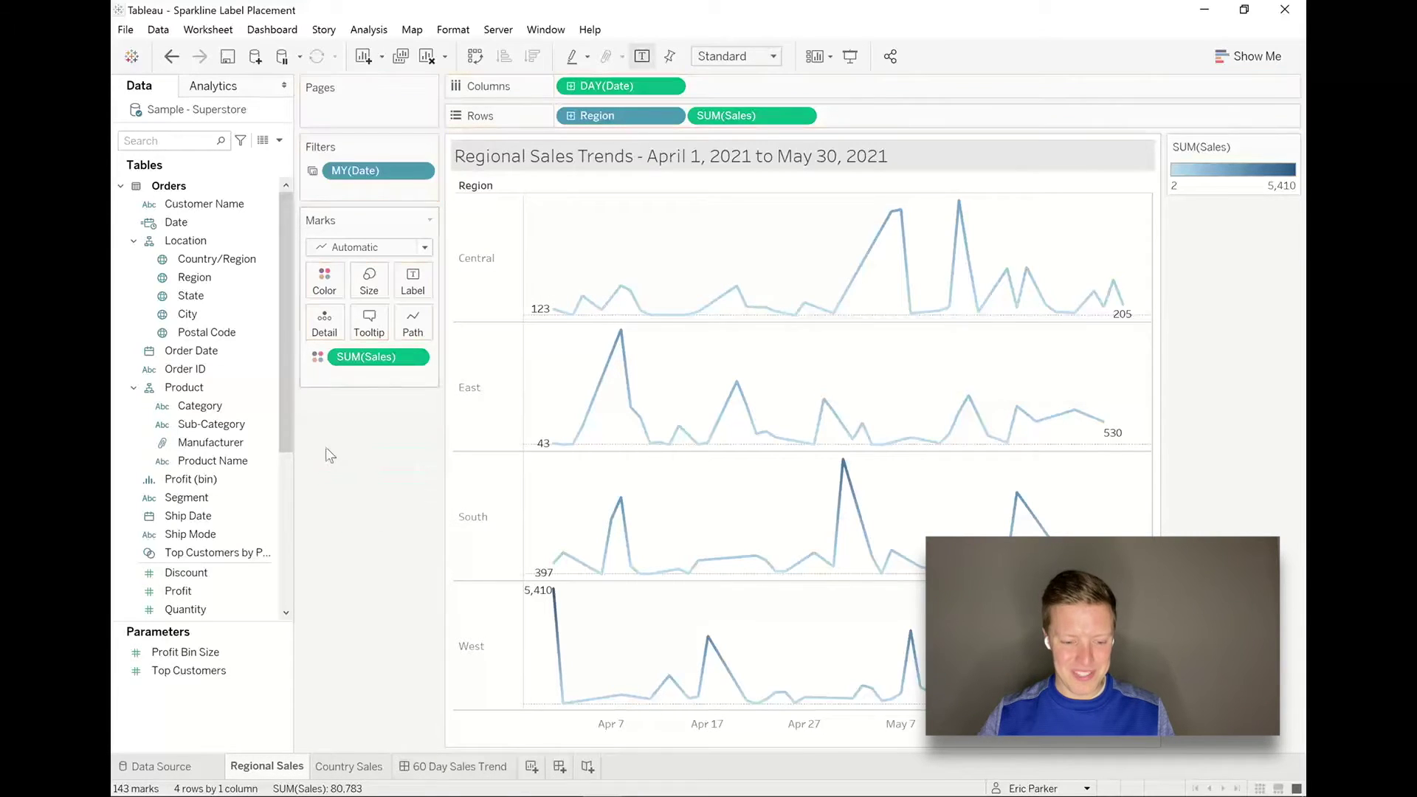
left_click(277, 277)
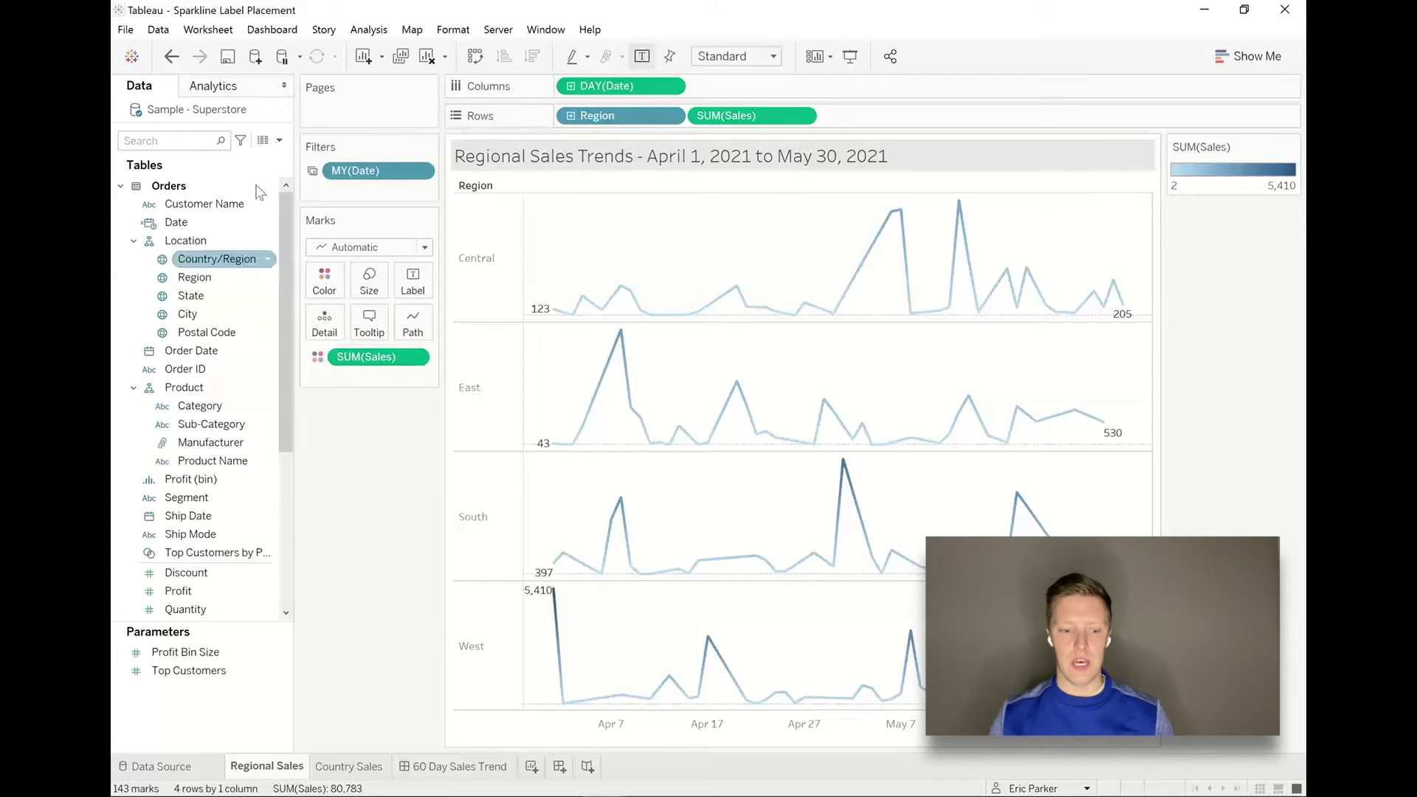
left_click(279, 140)
Step: Create a calculated field 'Min Date -10 Days' defined as DATEADD('day',-10,MIN([Date]))
left_click(258, 155)
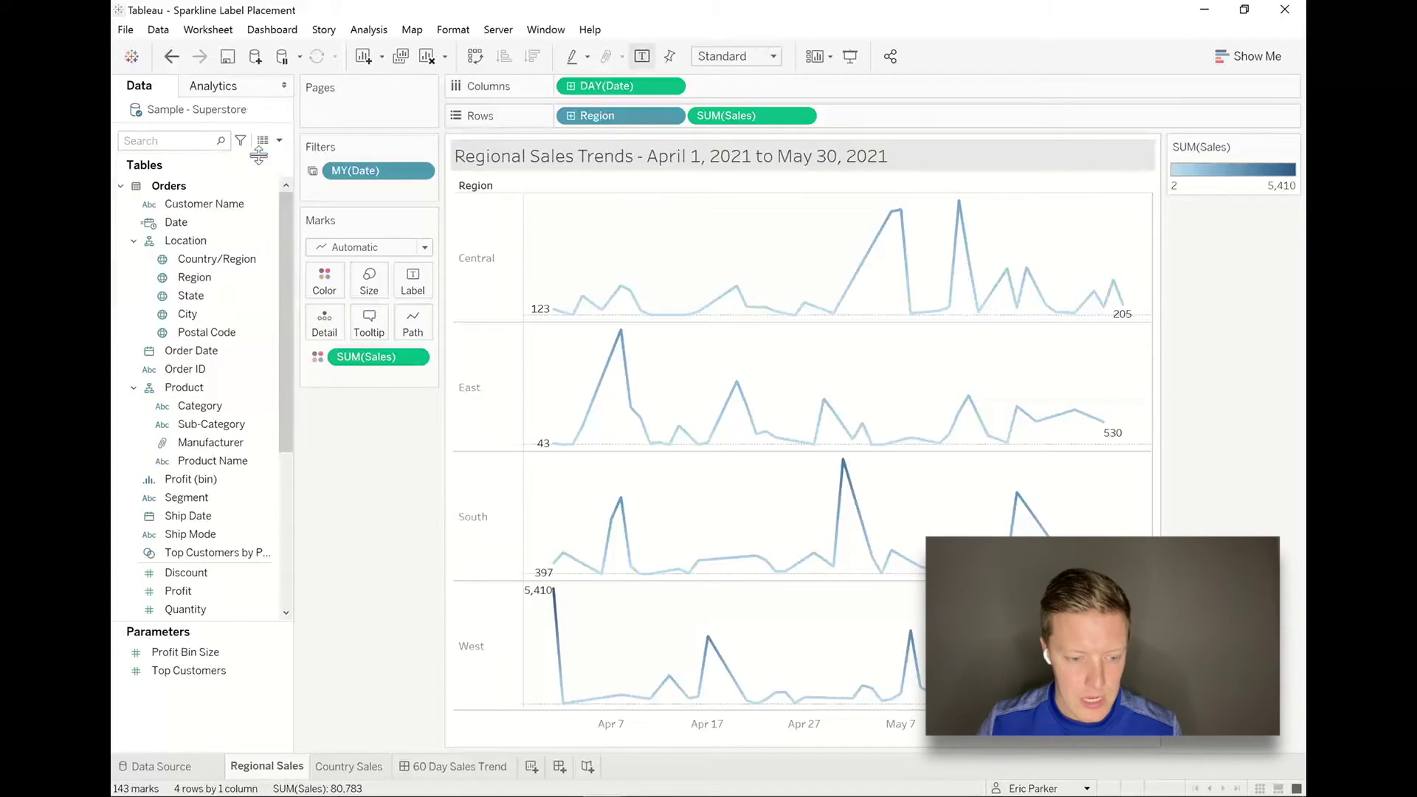
type("Min ")
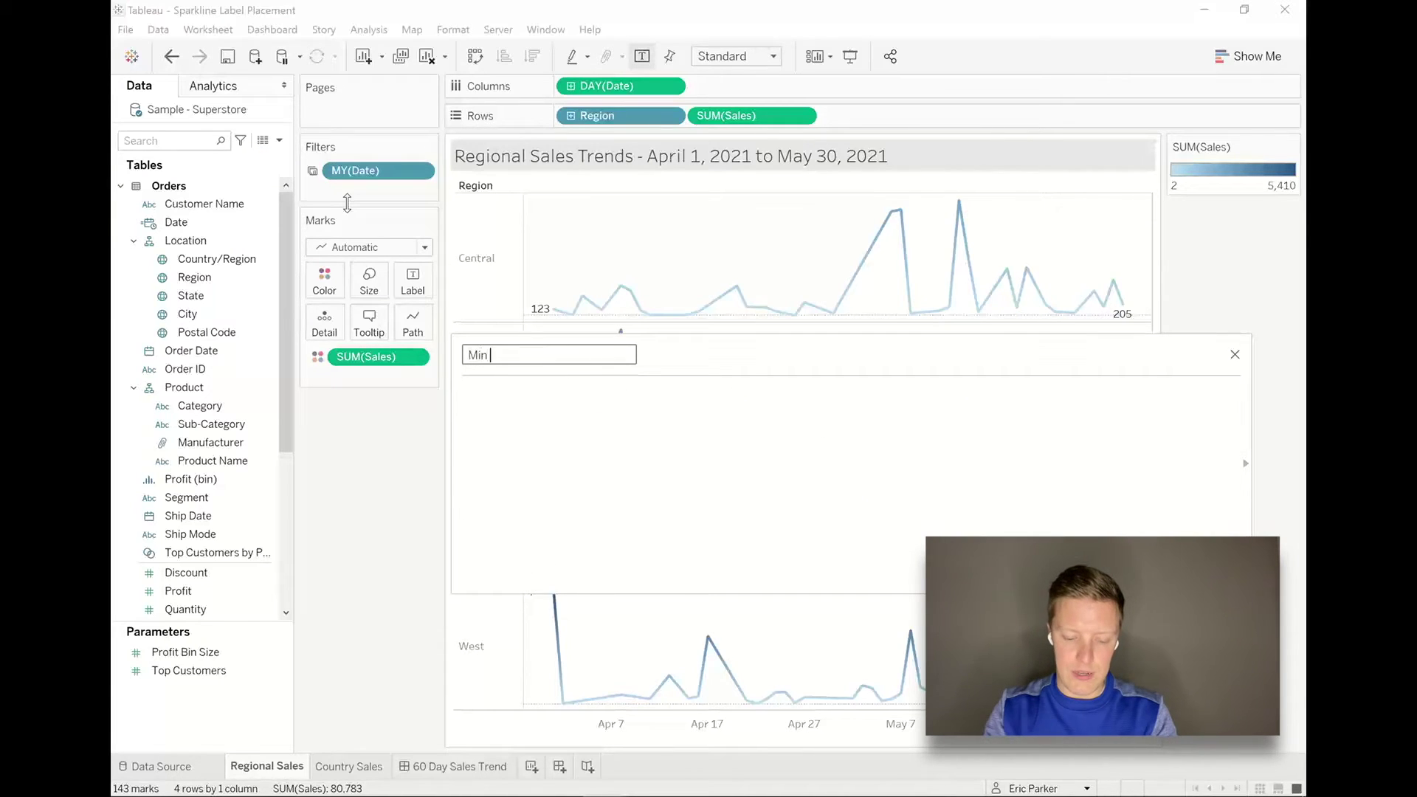
type("Date")
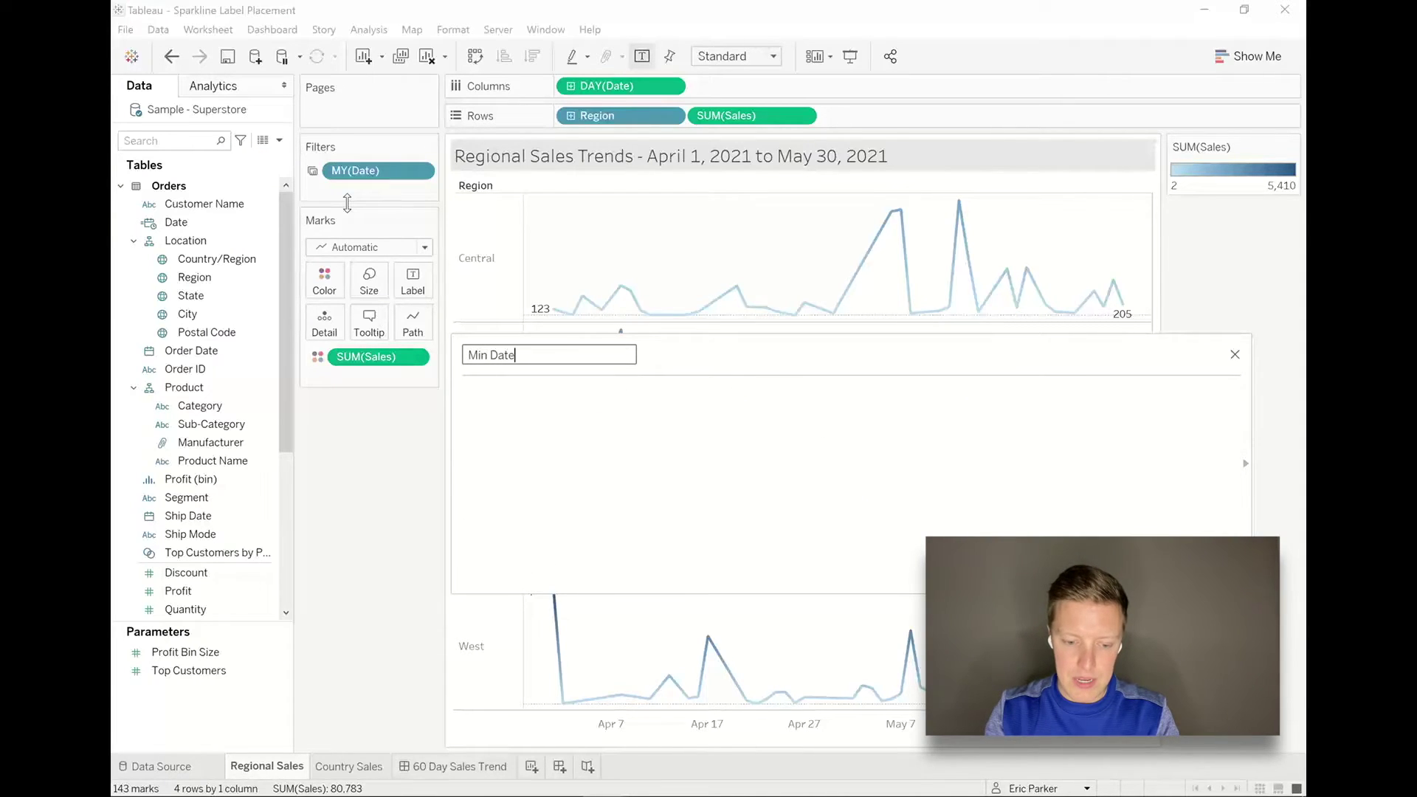
type(" -10 Days")
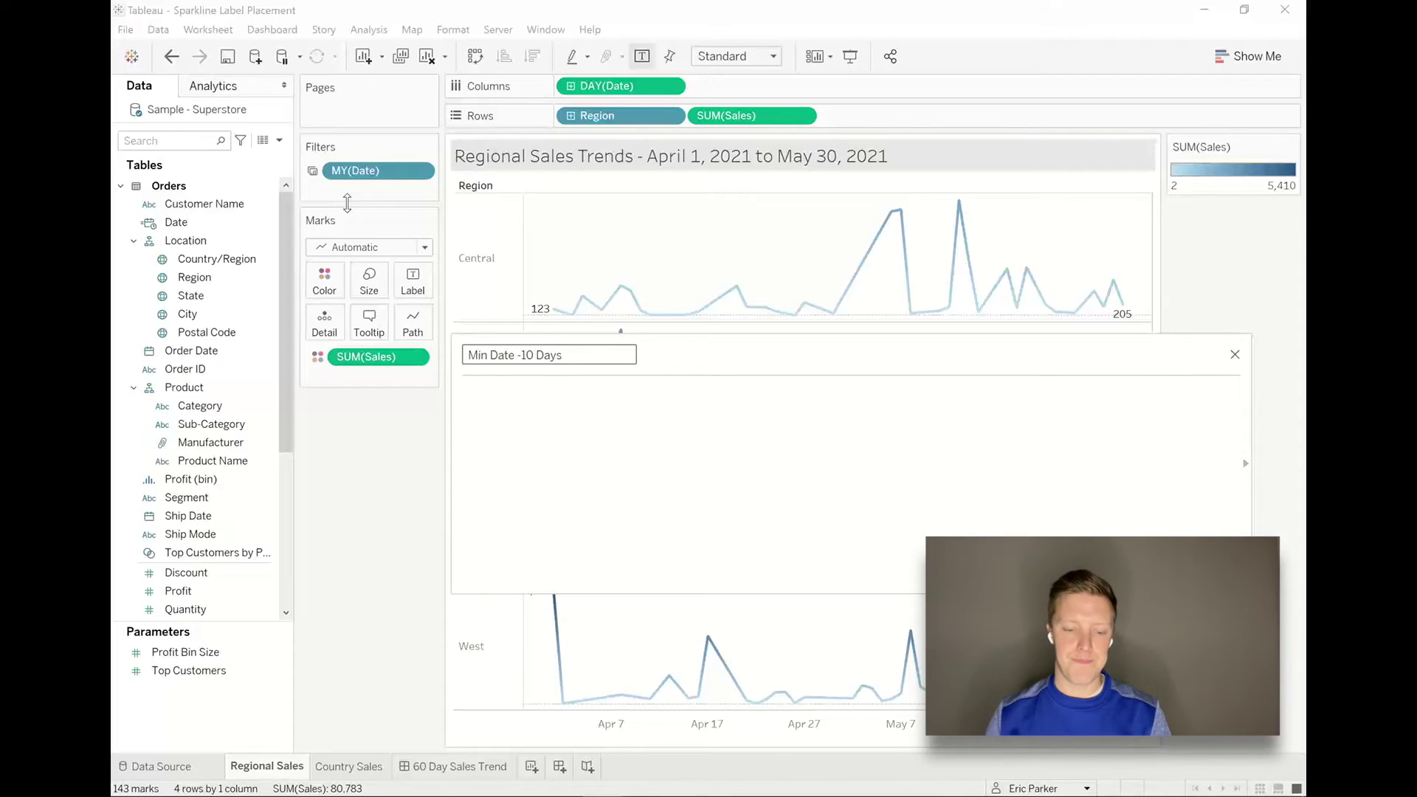
left_click(638, 412)
type("DATEAD")
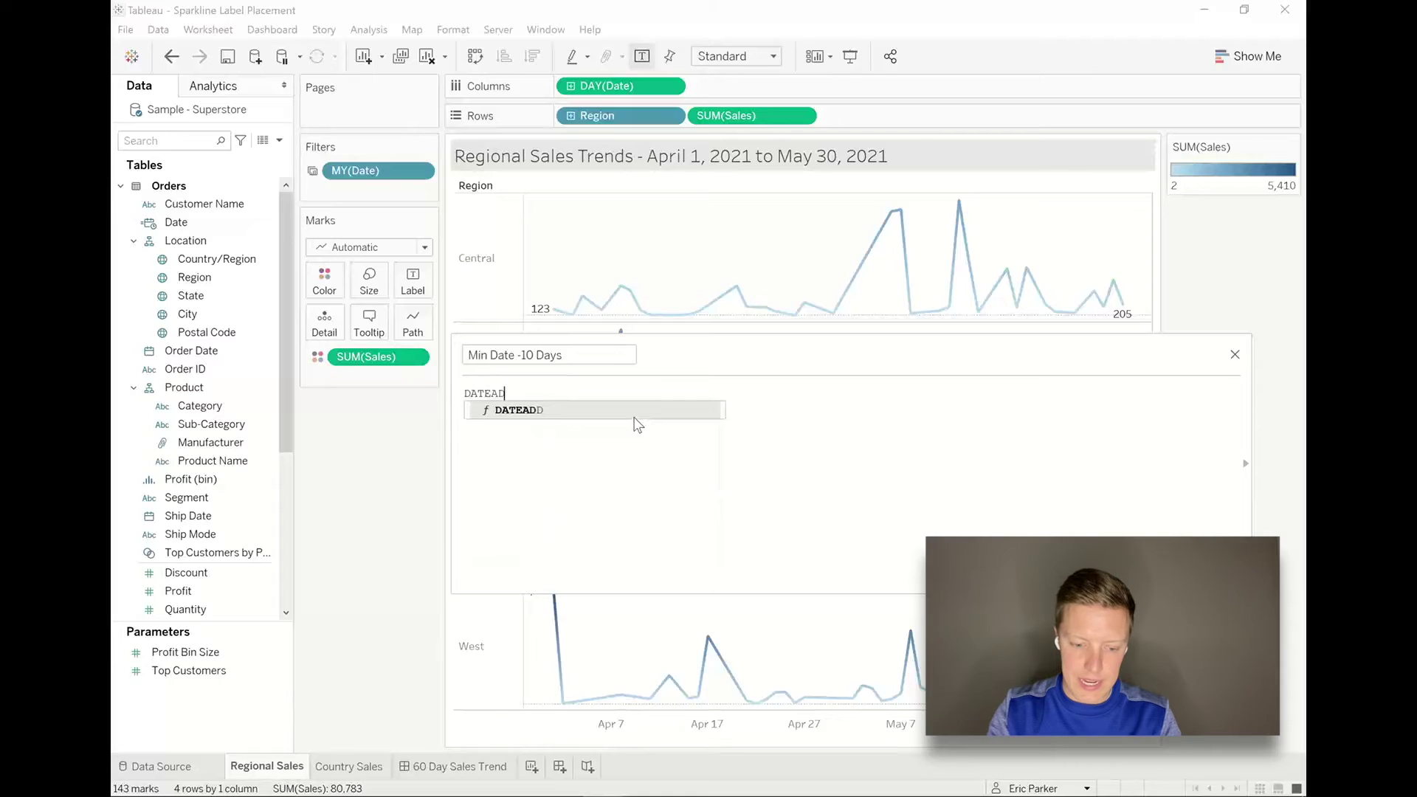
key("Return")
type("'d")
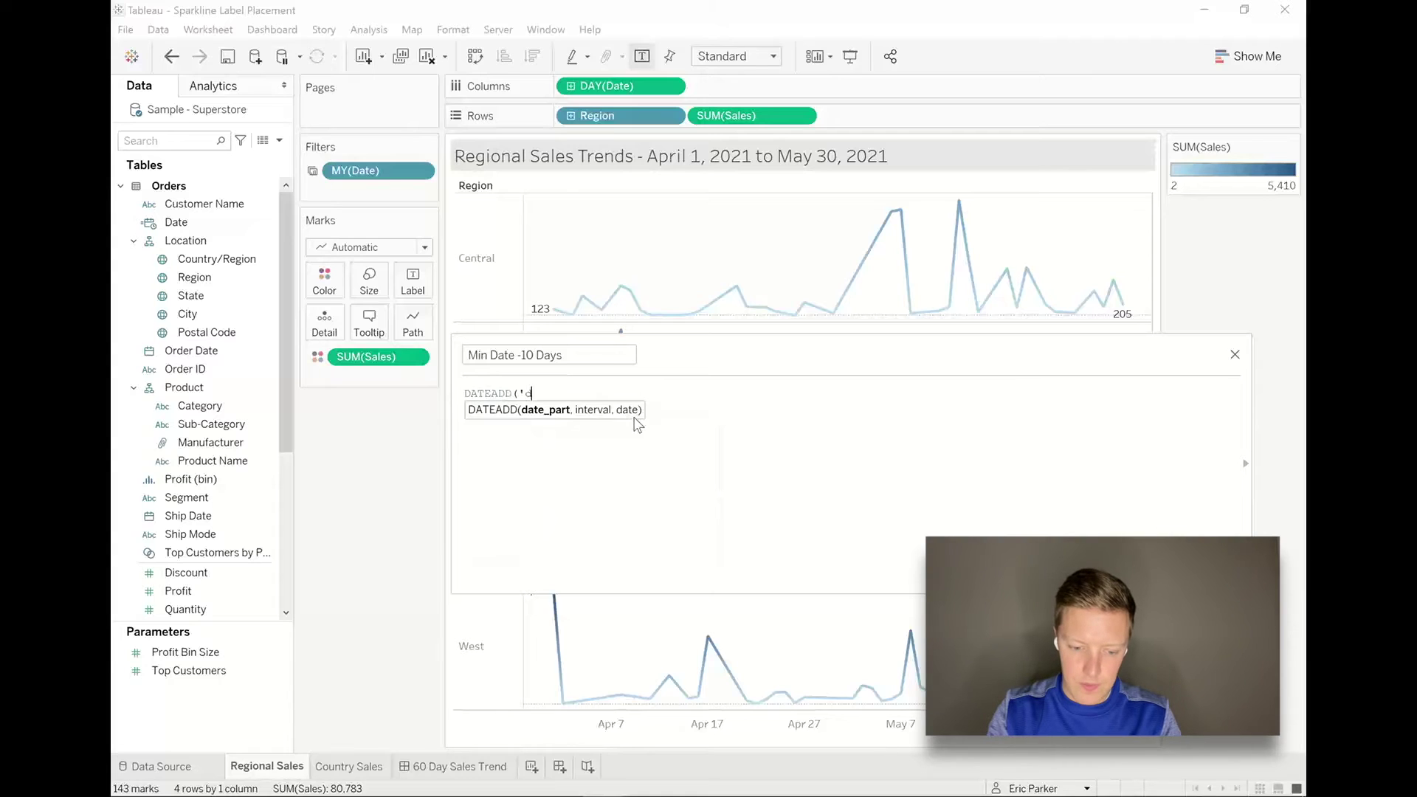
type("ay',")
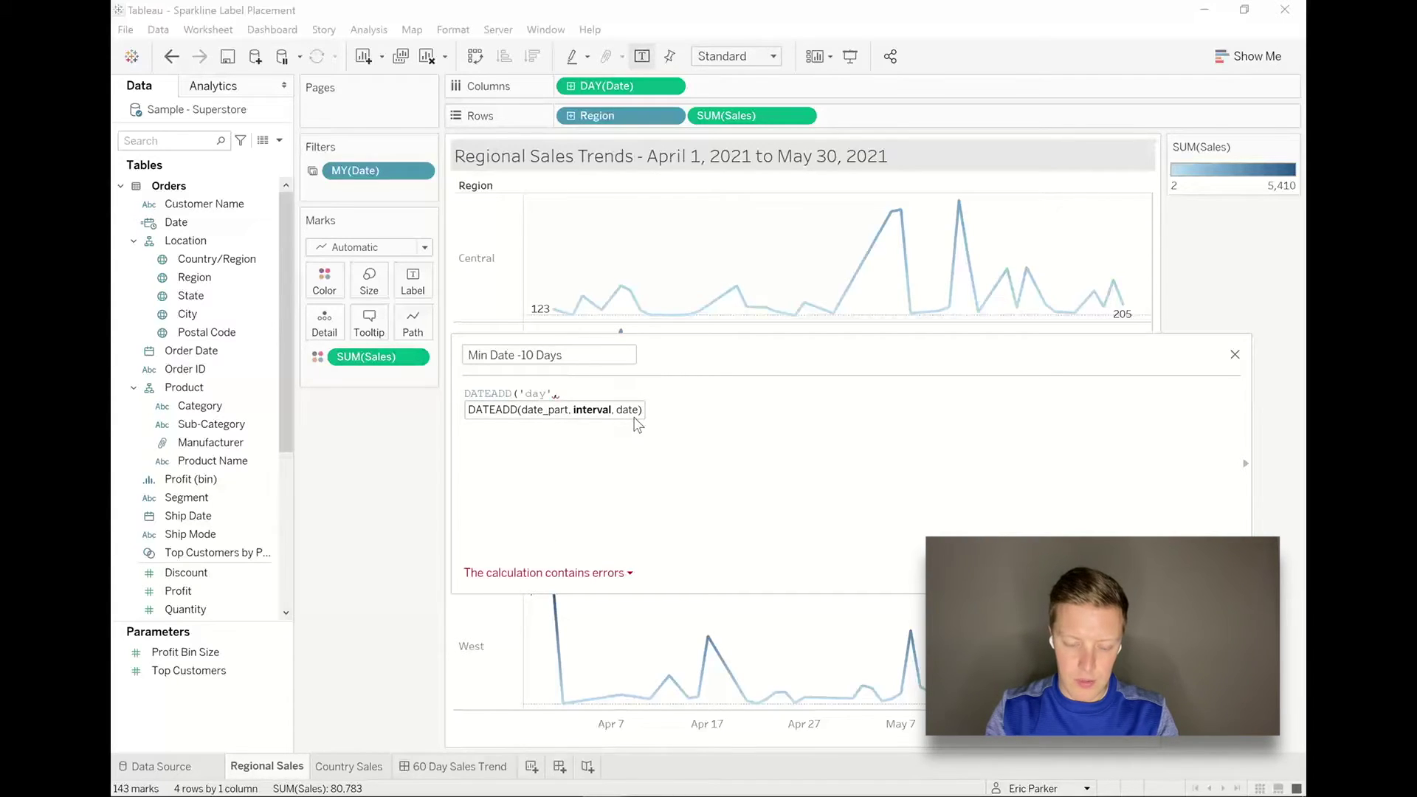
type("-10,")
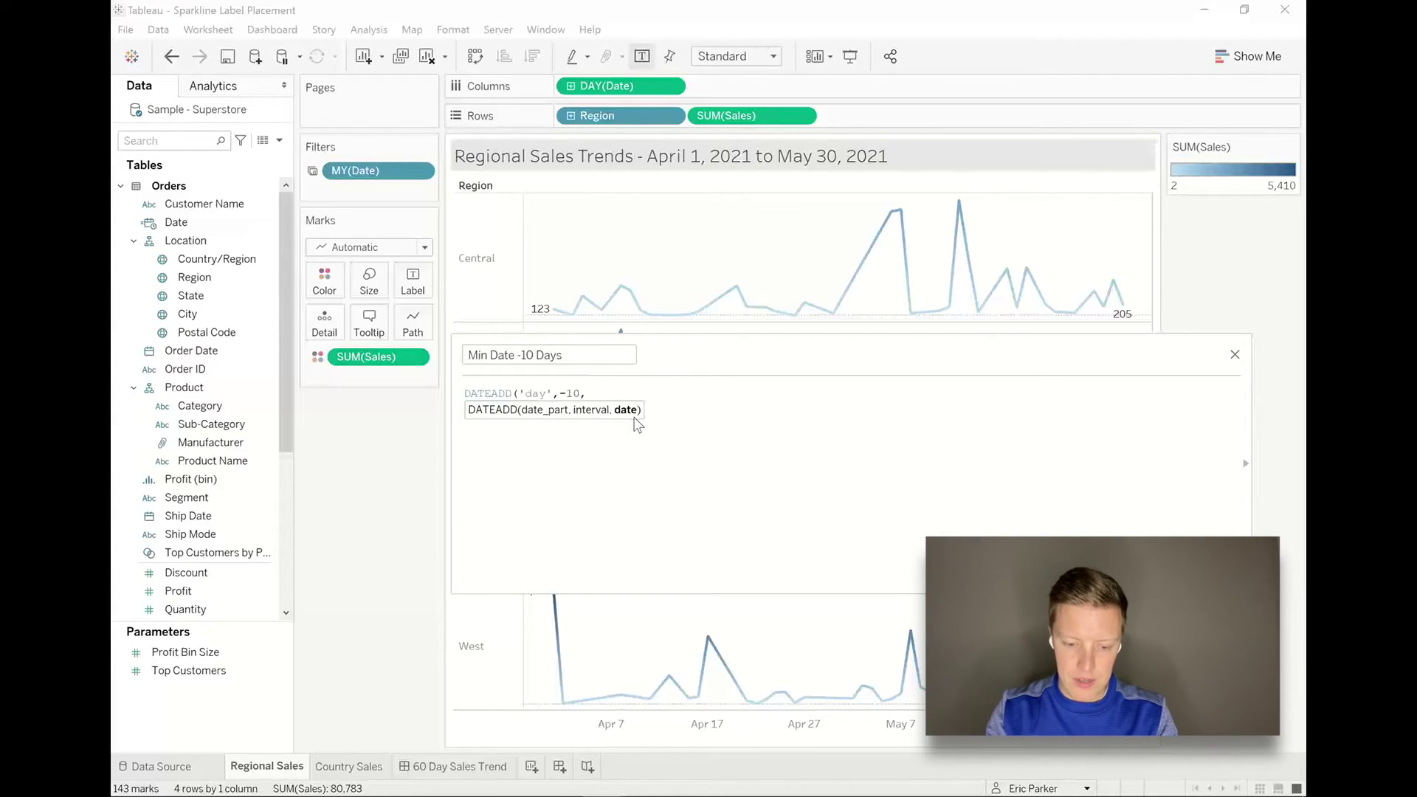
type("MIN(date")
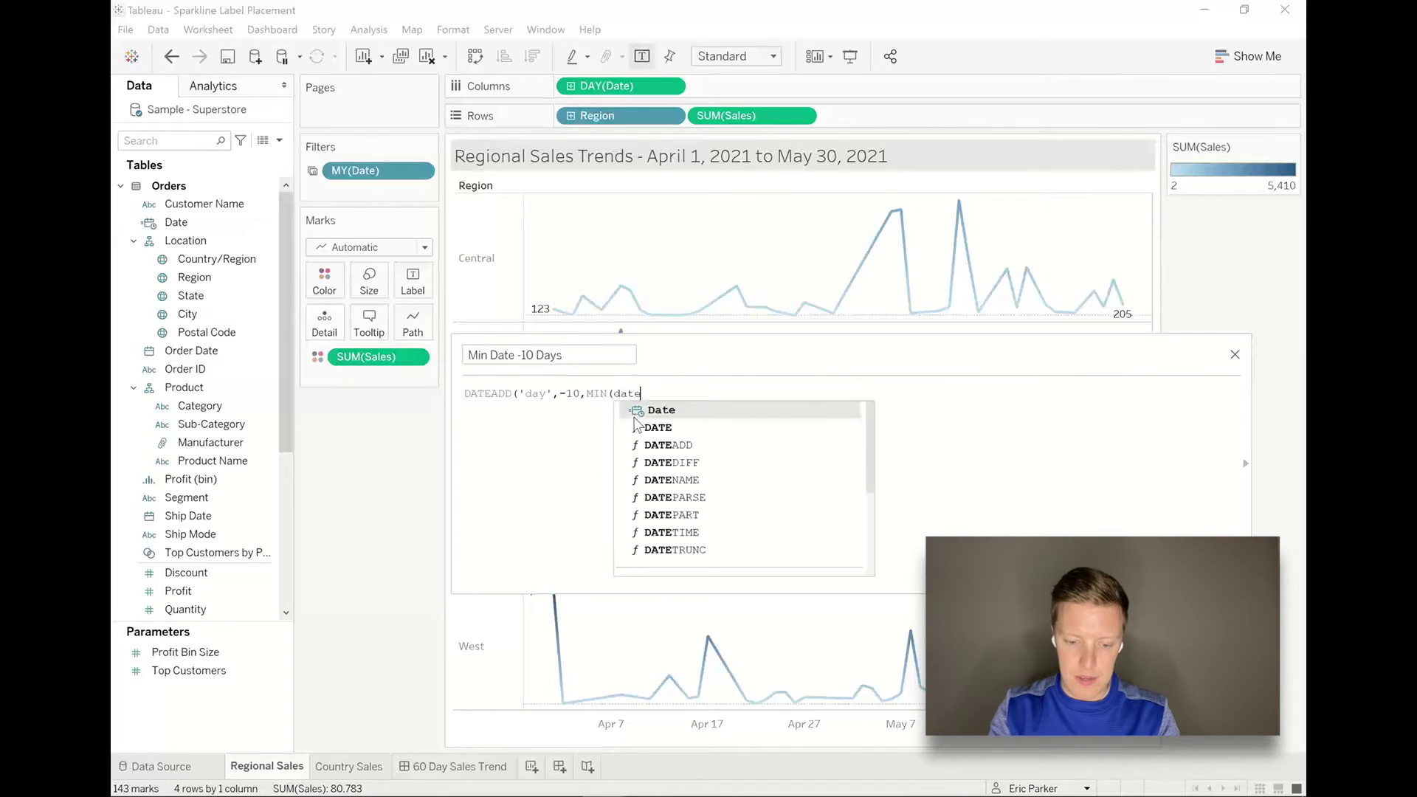
key("Return")
type("))")
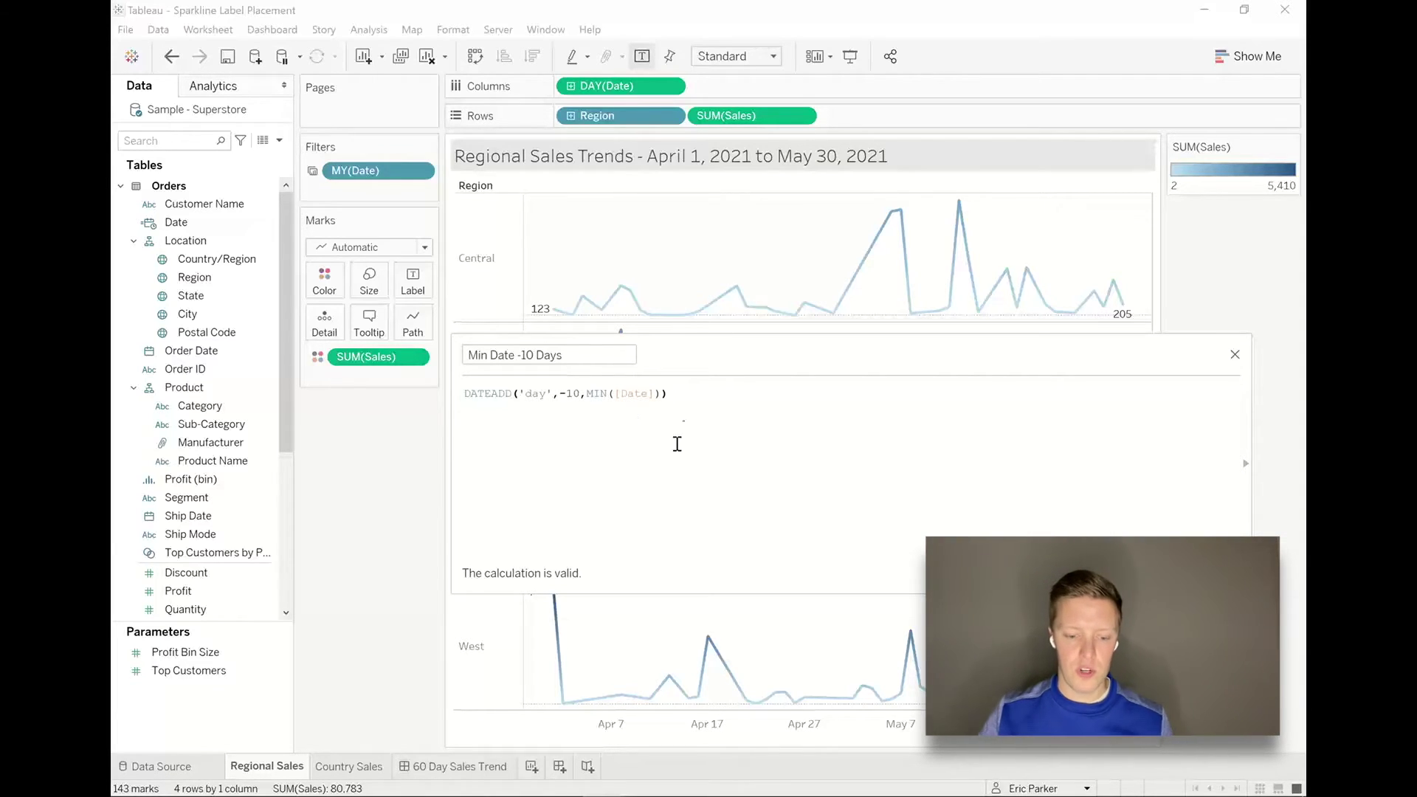
key("Return")
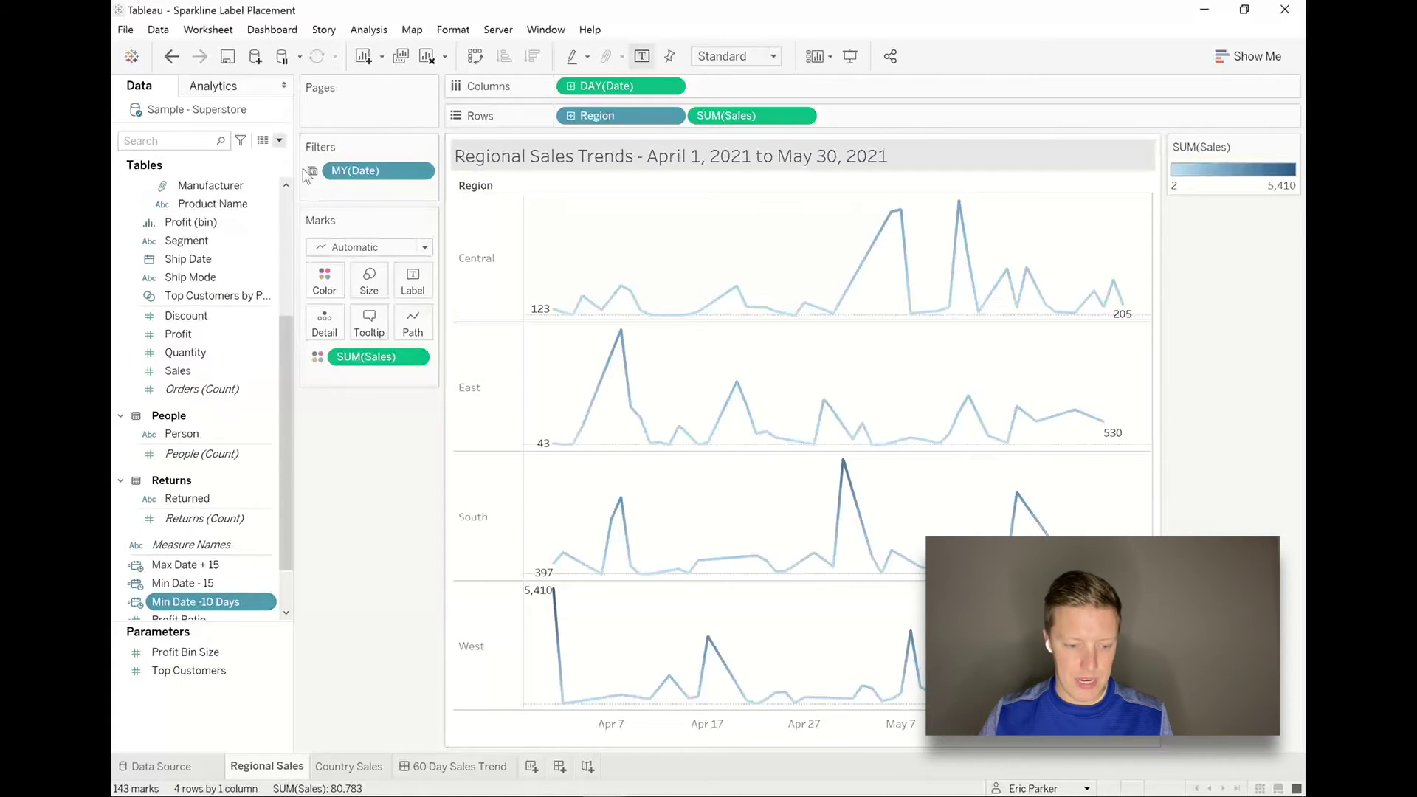
left_click(279, 141)
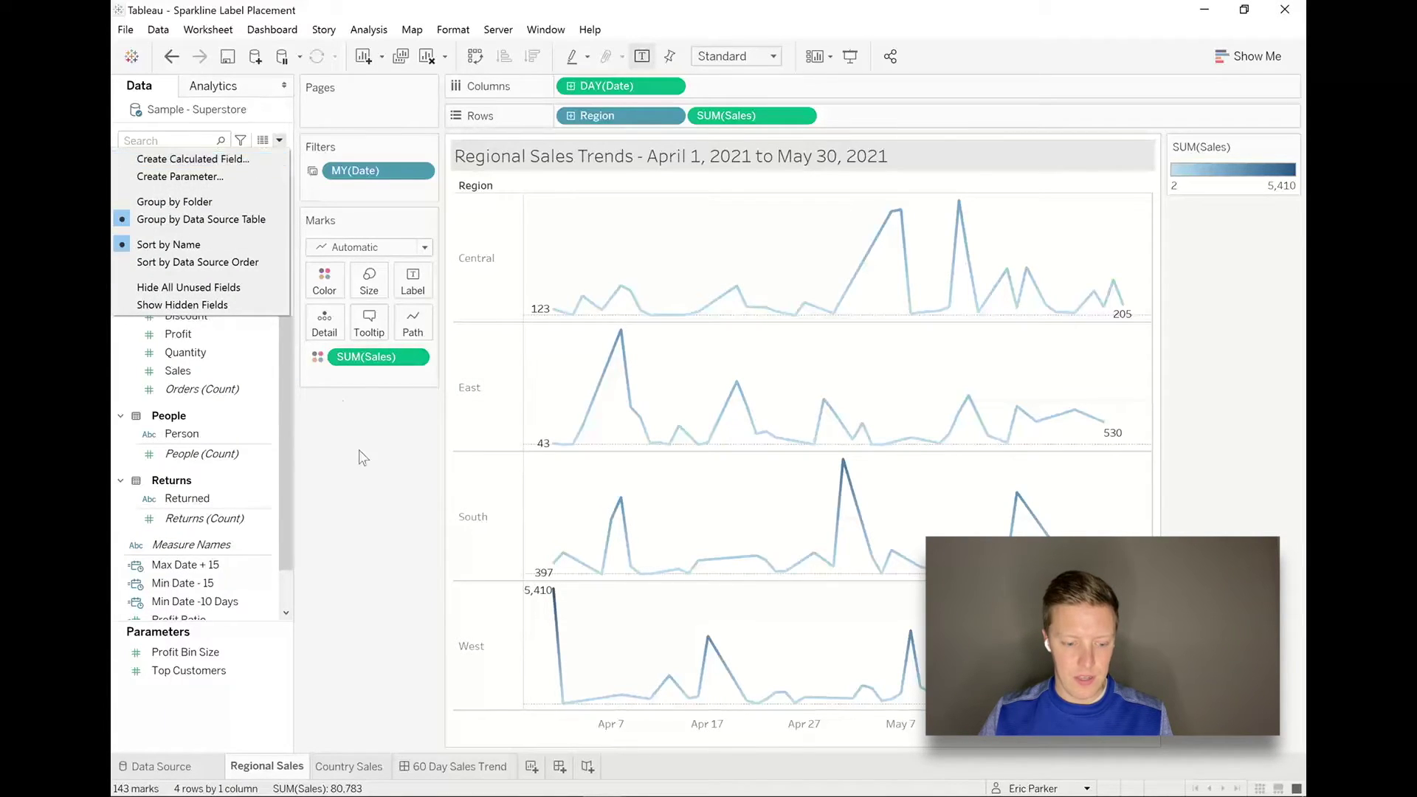
Step: Duplicate the Min Date -10 Days calculation and open the copy for editing
left_click(308, 519)
left_click_drag(287, 529, 288, 549)
left_click(221, 565)
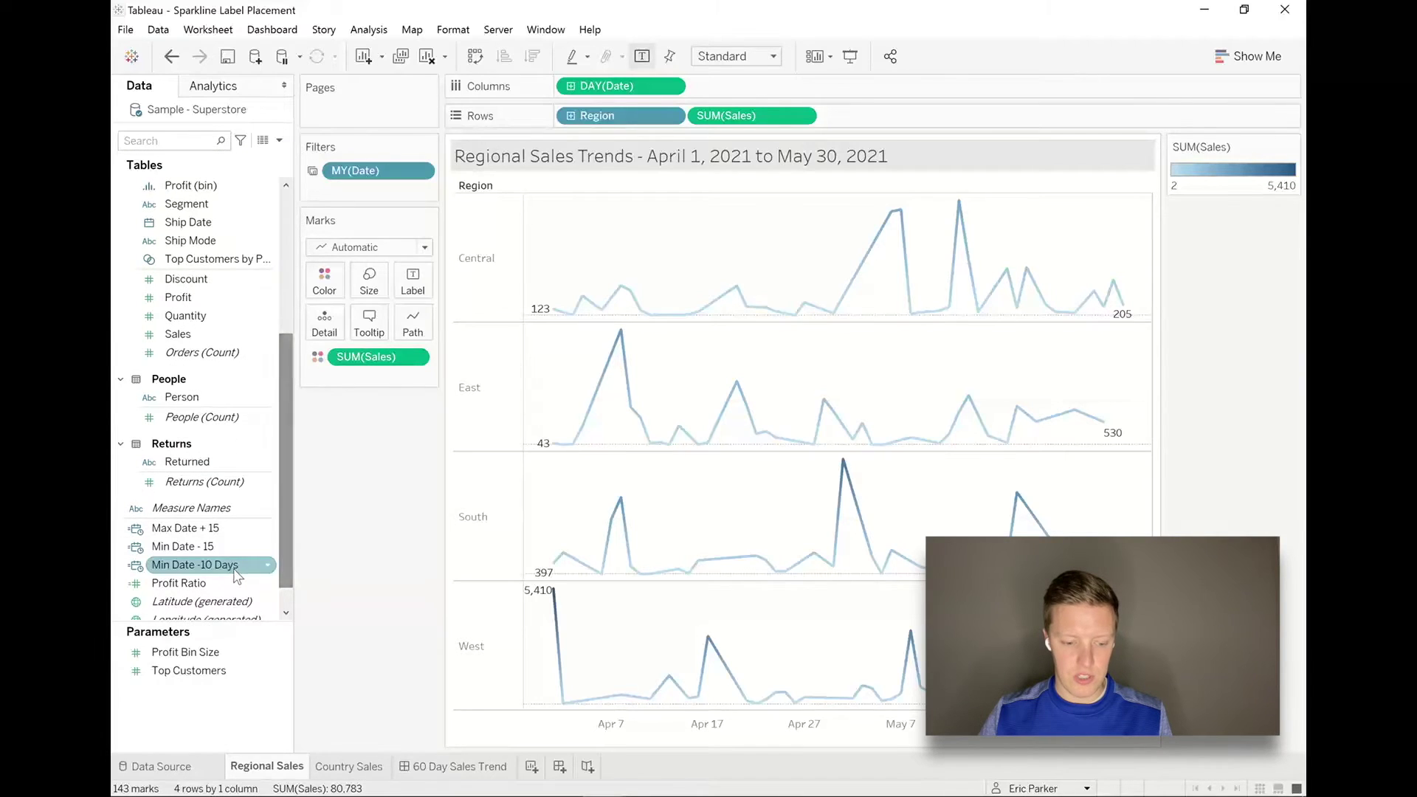
right_click(232, 566)
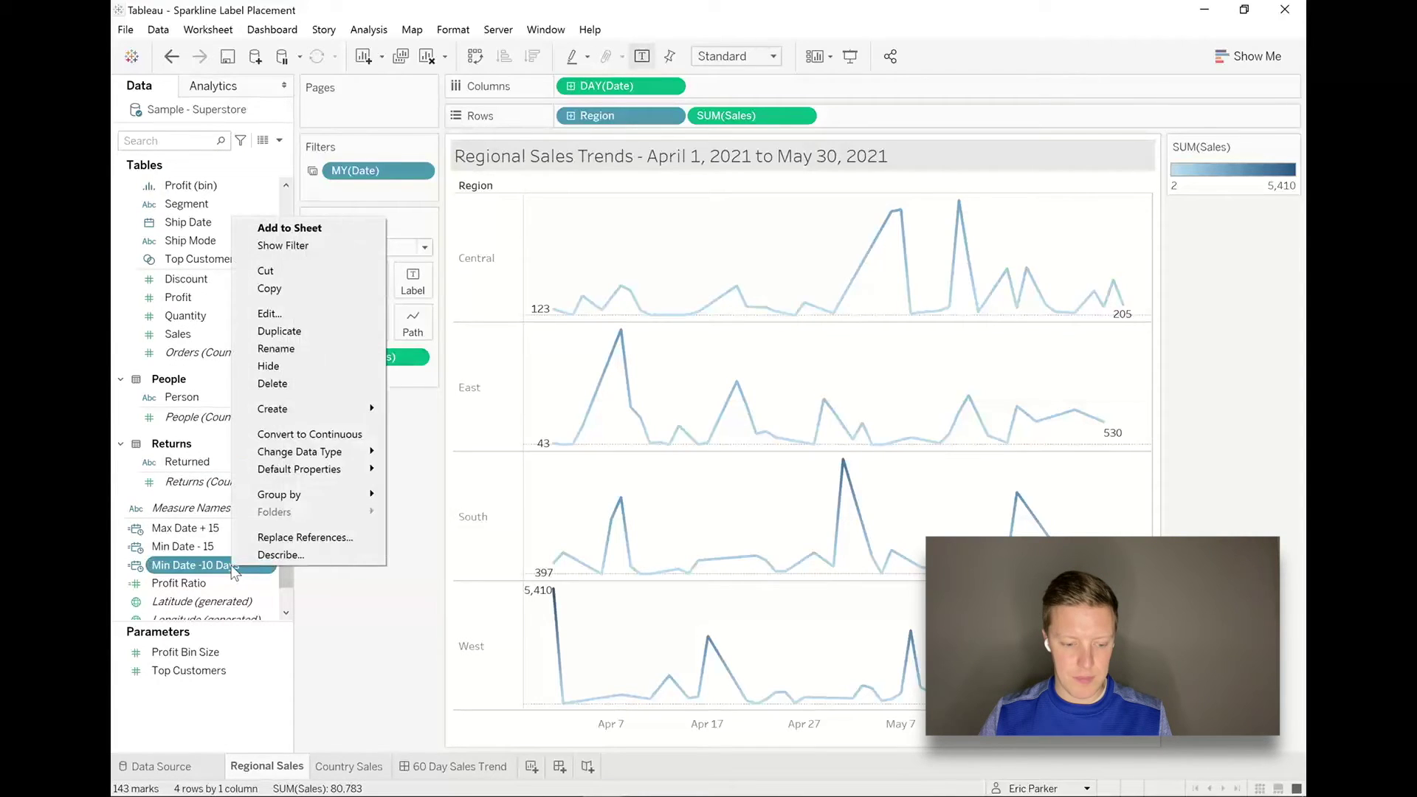
left_click(285, 329)
left_click(221, 585)
right_click(224, 587)
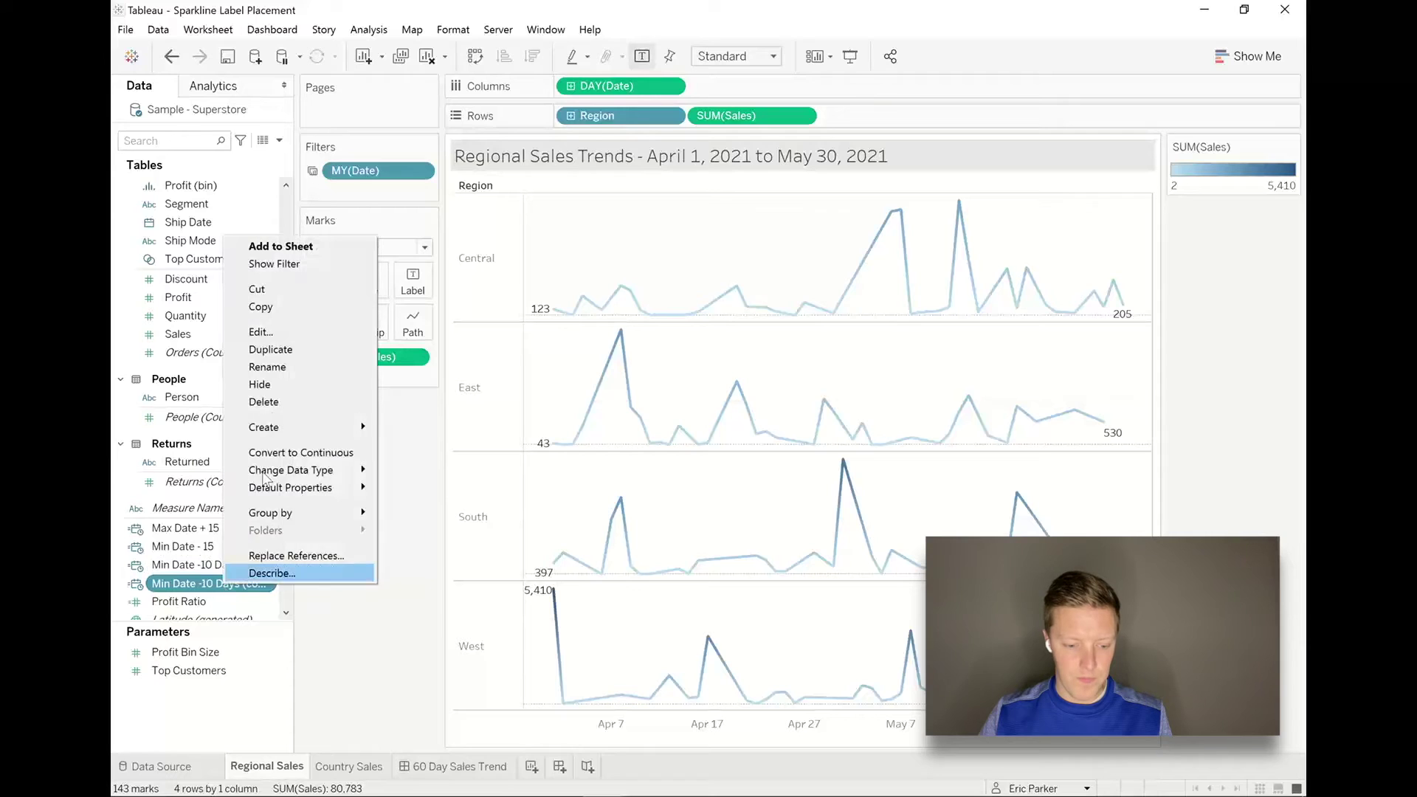
left_click(262, 332)
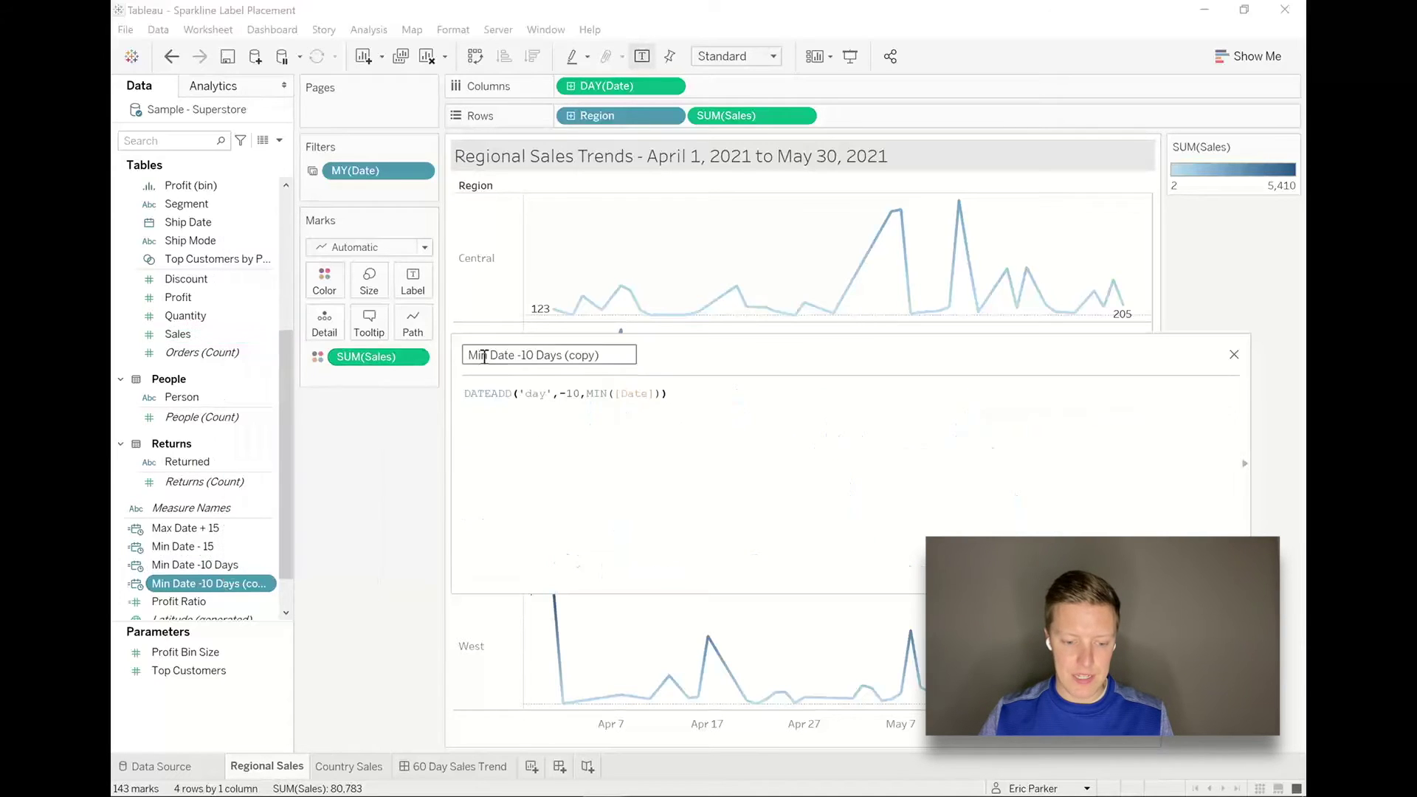
Step: Rename the copy 'Max Date +10 Days' with formula DATEADD('day',10,MAX([Date])) and save it
key("BackSpace")
key("BackSpace")
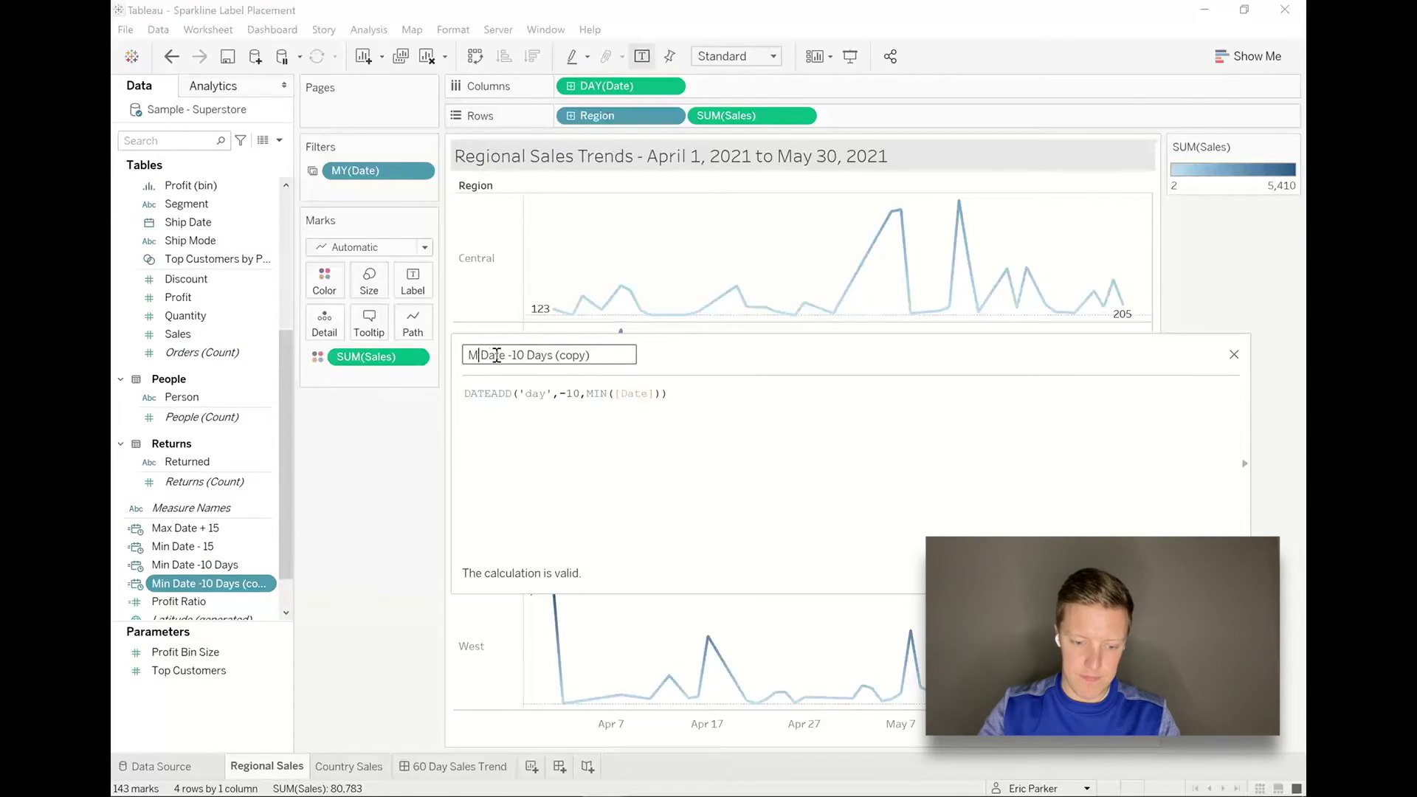
type("ax")
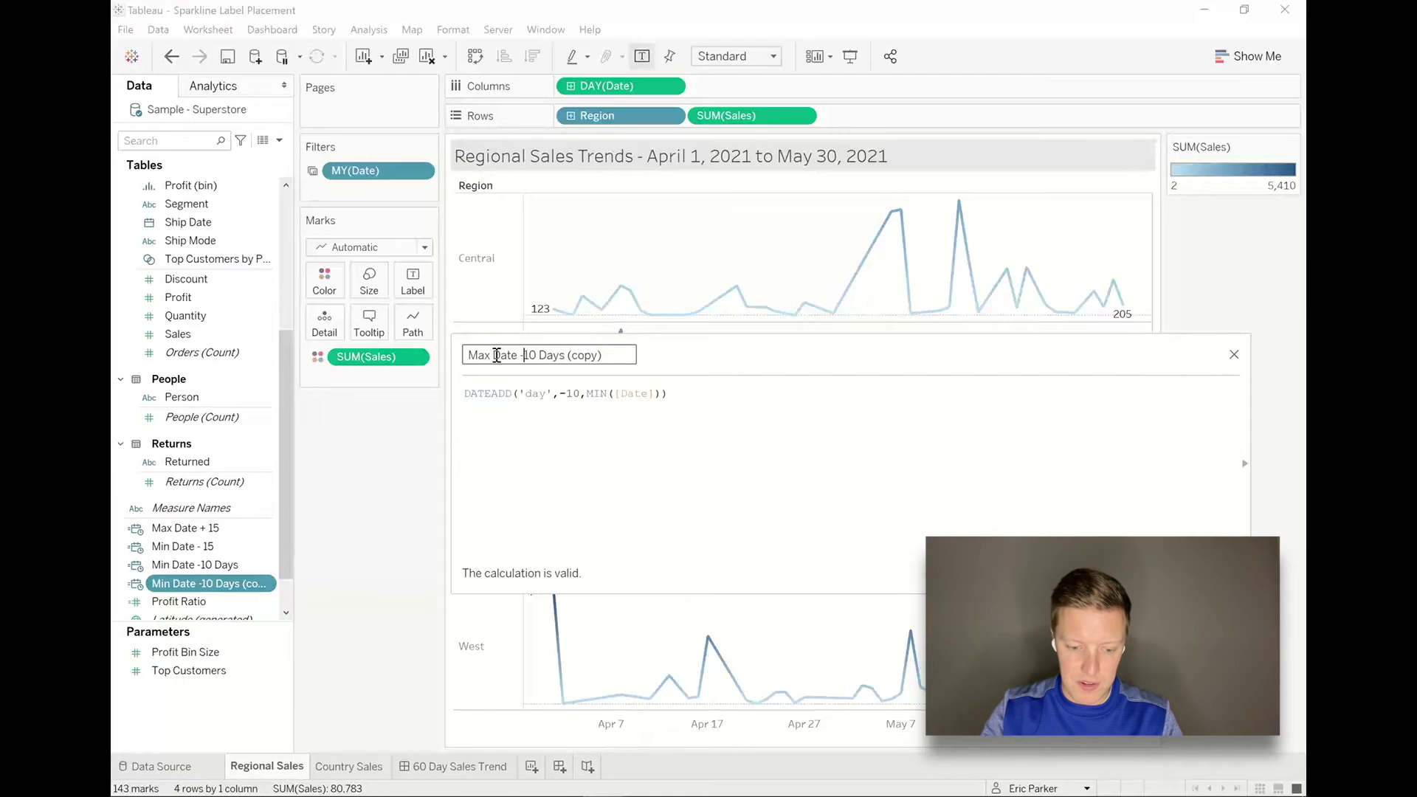
key("BackSpace")
type("+")
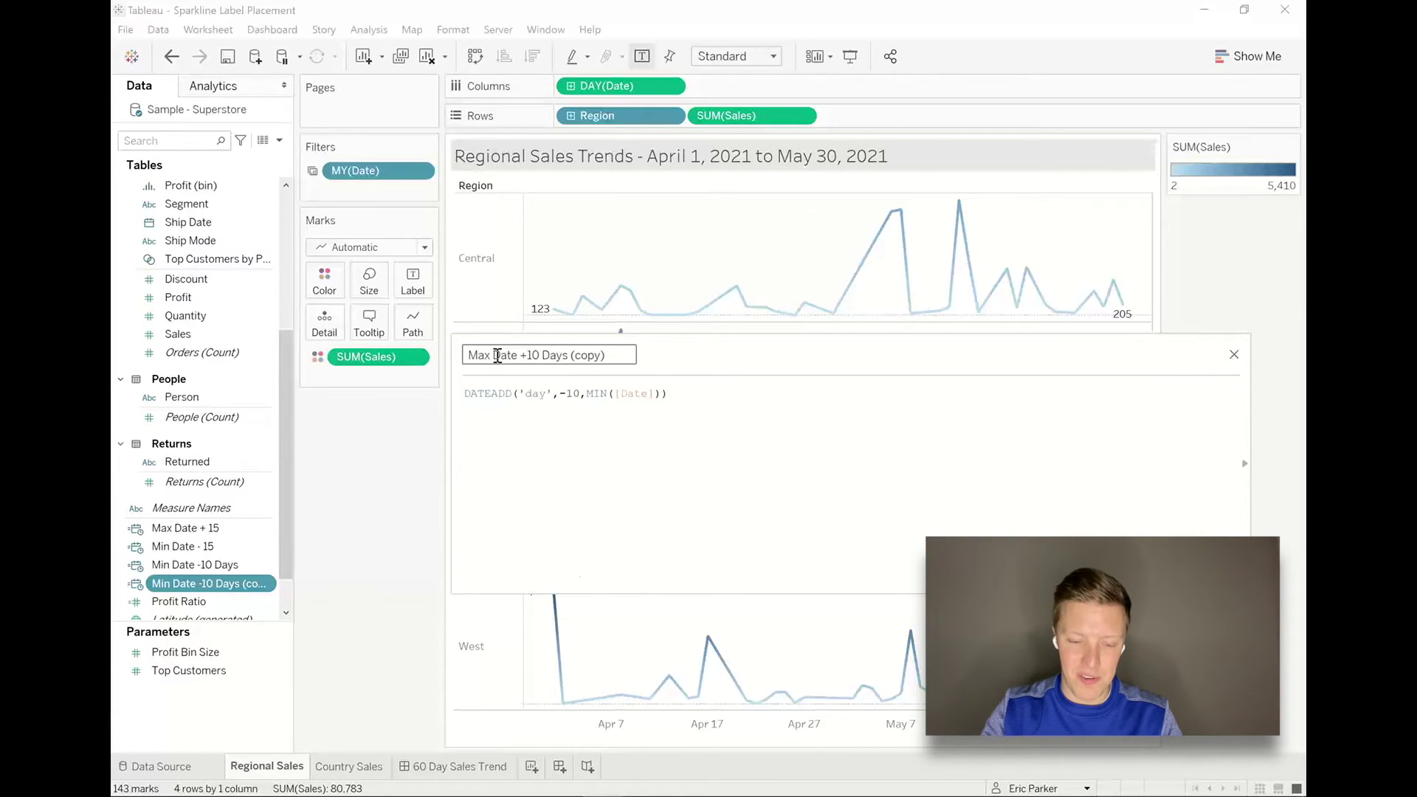
left_click_drag(571, 355, 648, 365)
key("BackSpace")
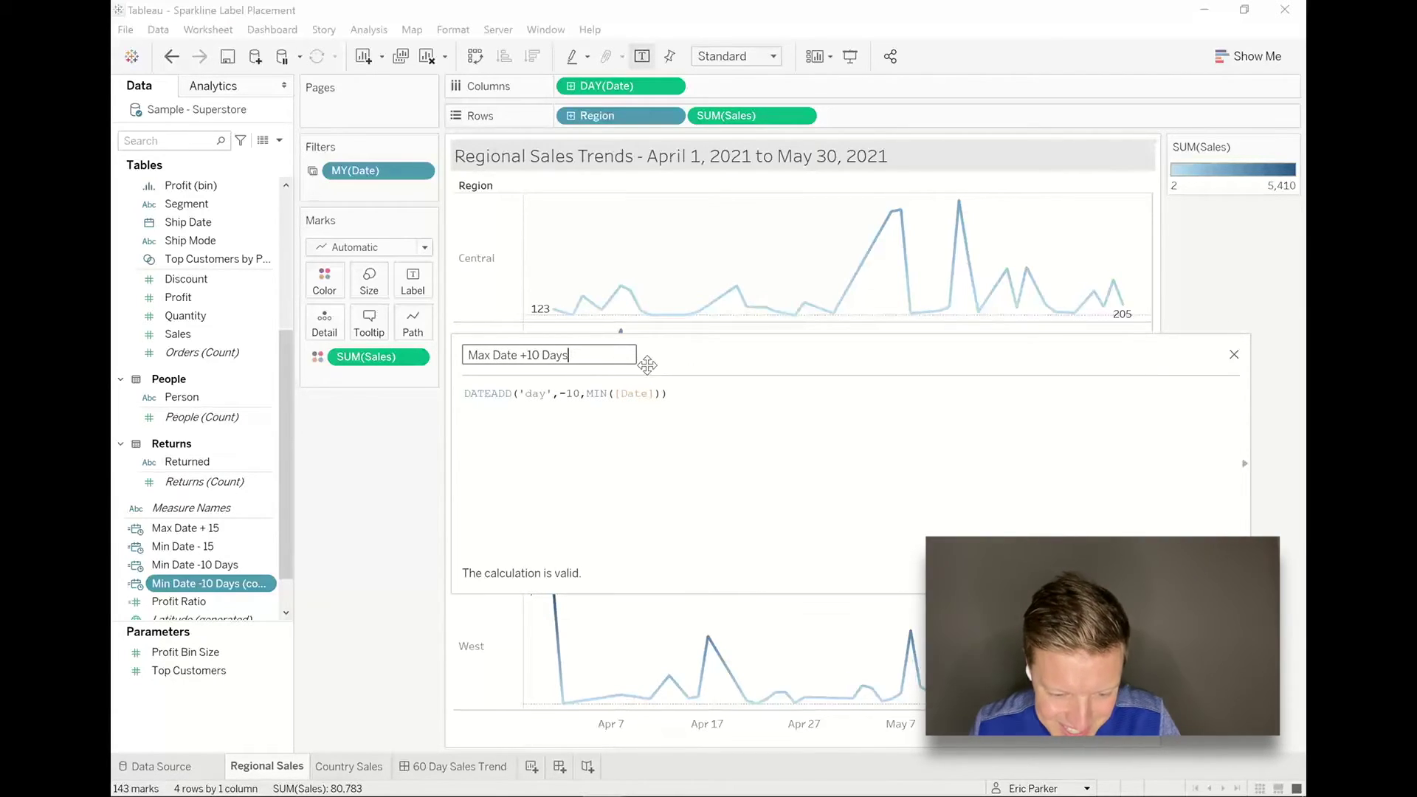
left_click(569, 391)
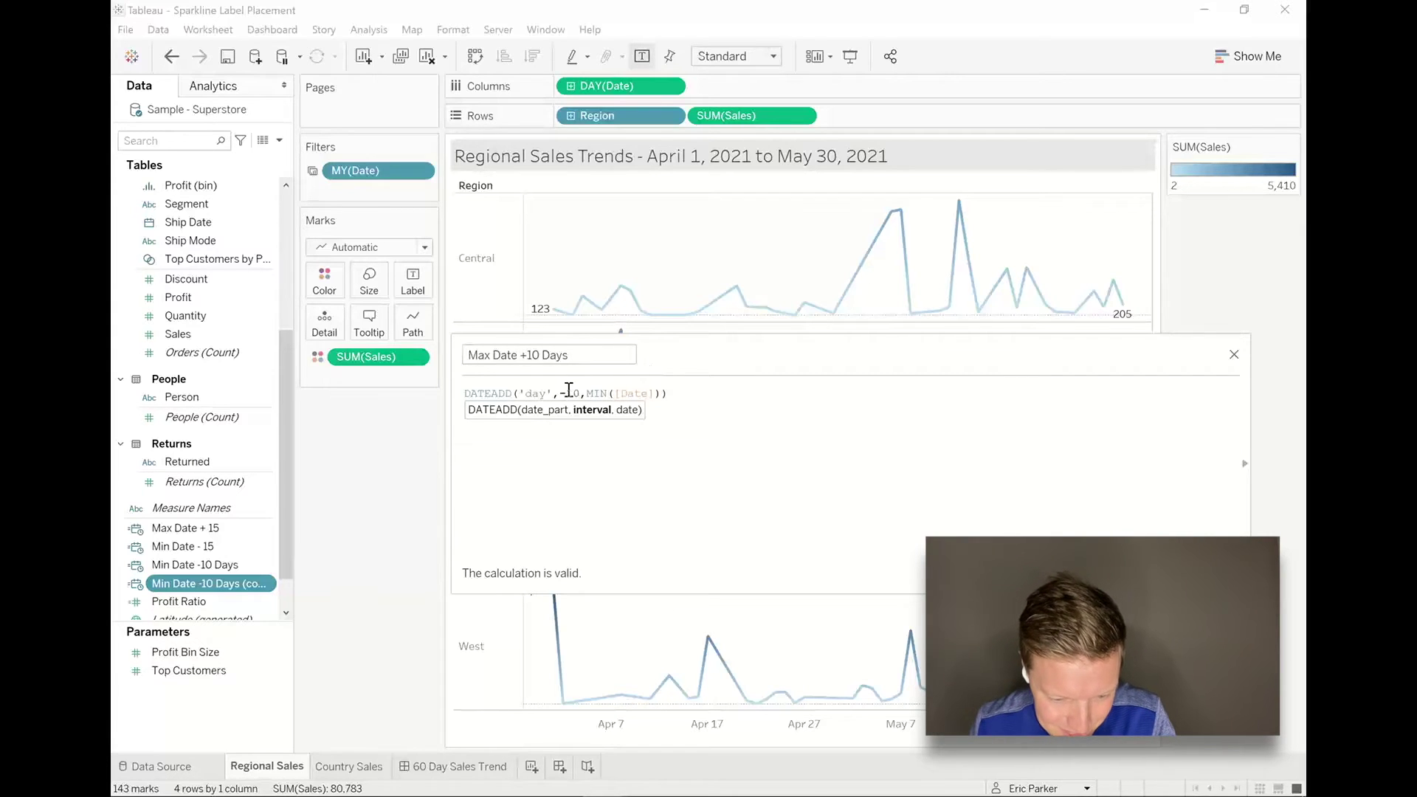
key("BackSpace")
left_click(601, 394)
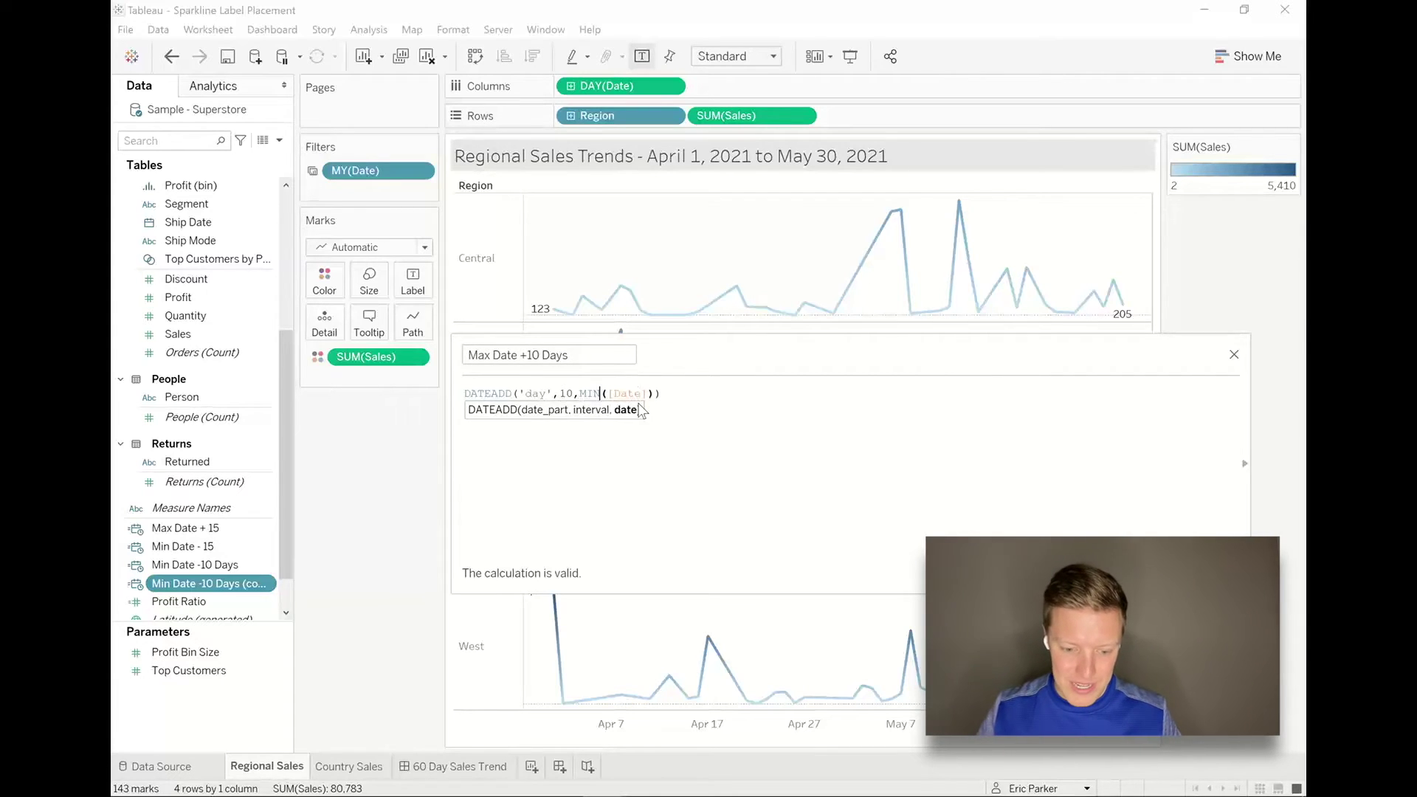
key("BackSpace")
key("BackSpace")
key("BackSpace")
type("MAX")
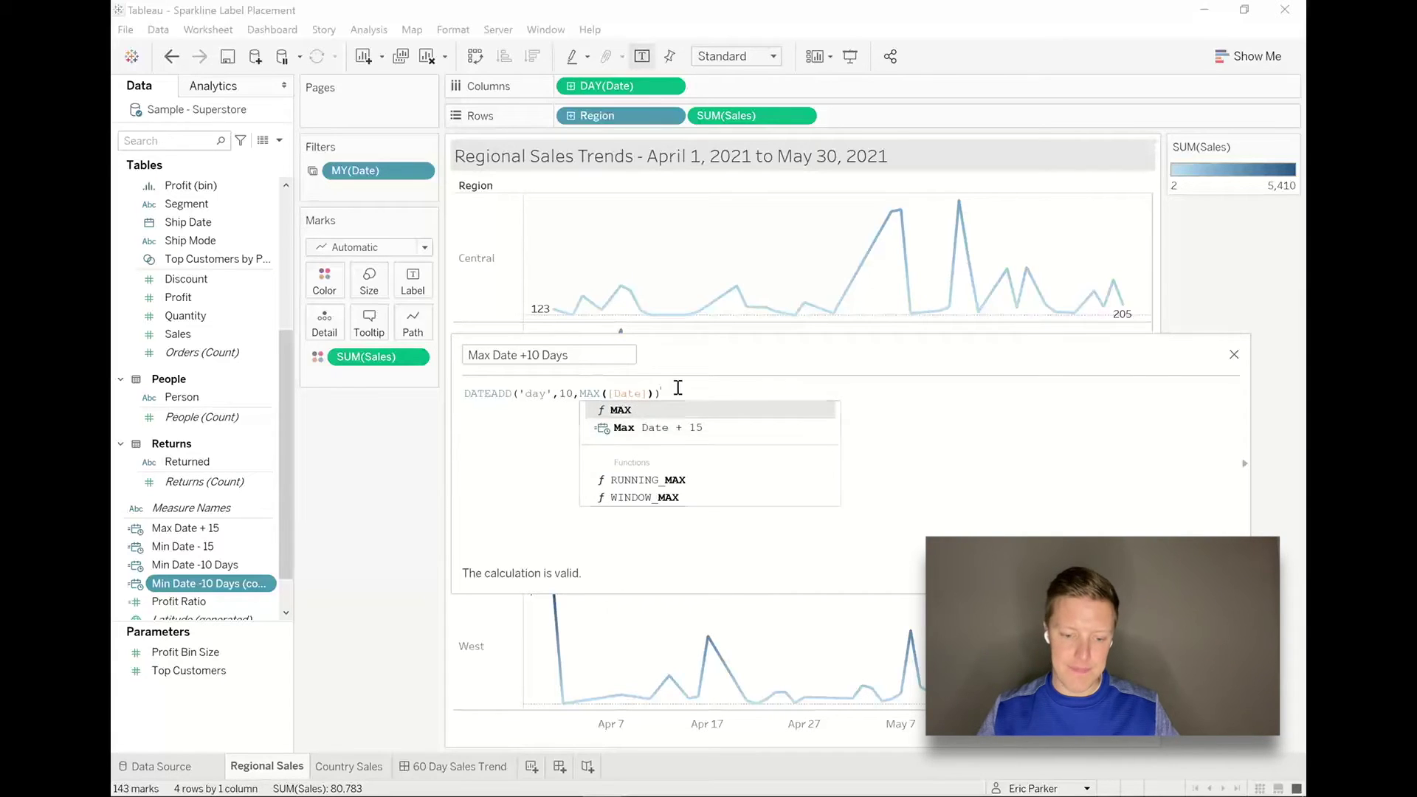
left_click(680, 393)
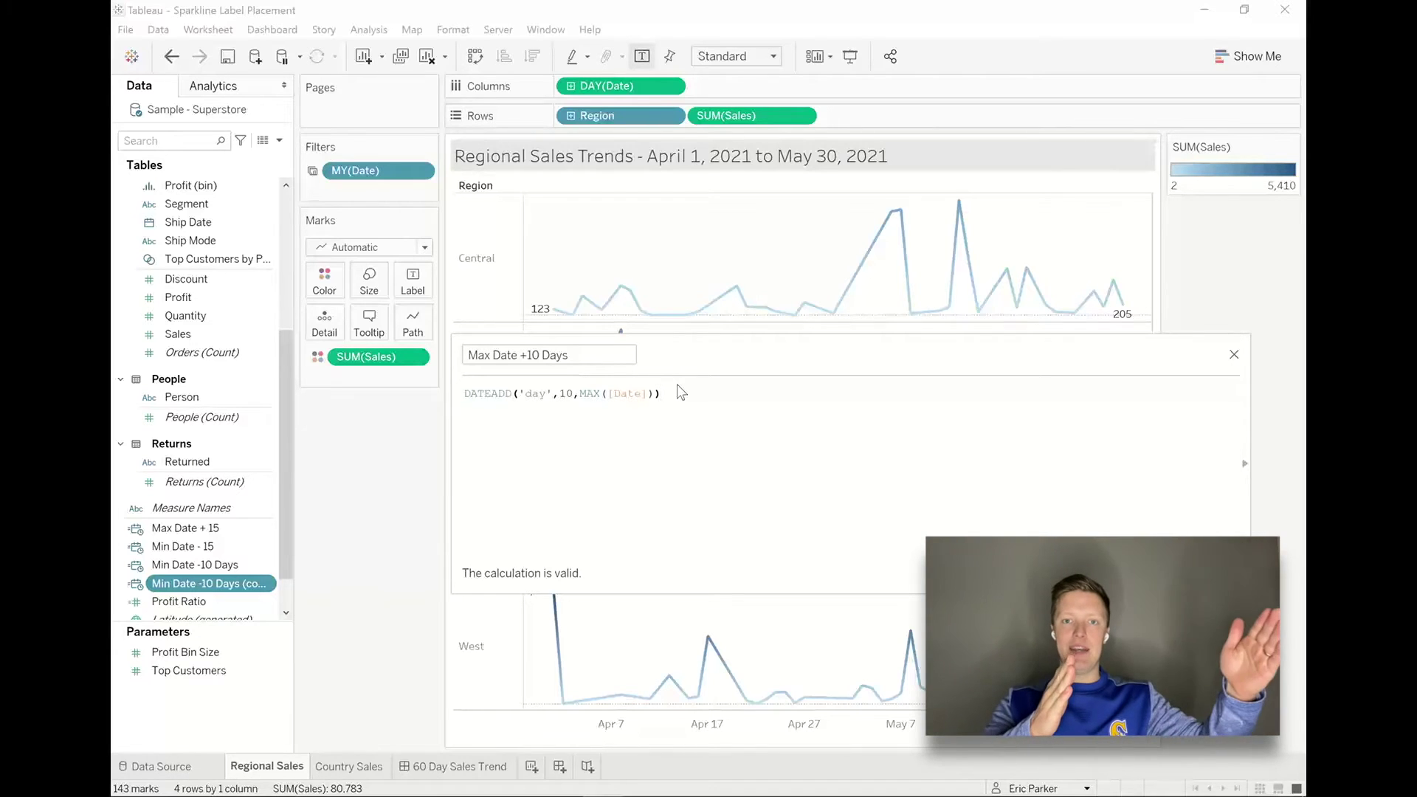
key("Return")
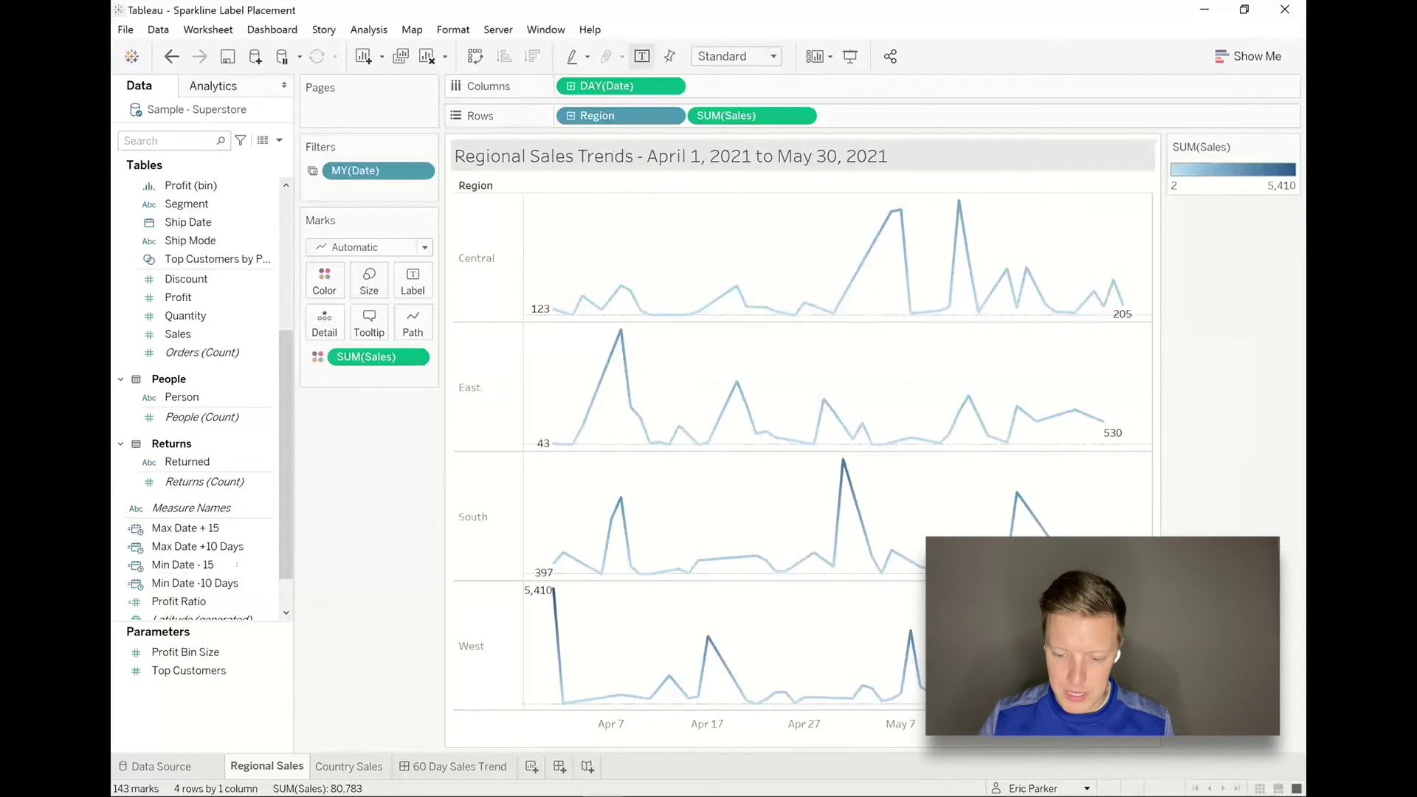
left_click(197, 546)
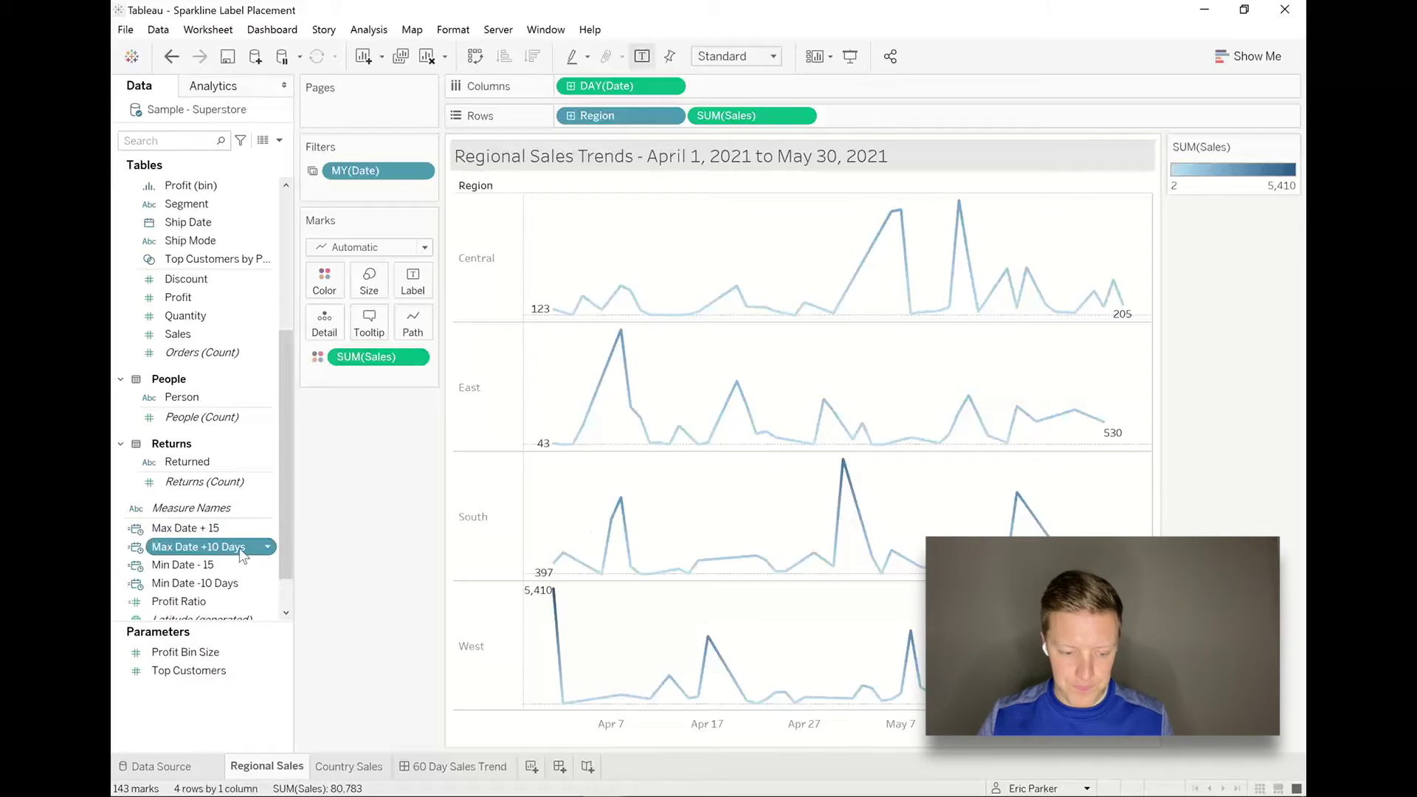
Step: Put Max Date +10 Days and Min Date -10 Days on Detail and set both pills to Continuous
left_click(219, 585, "ctrl")
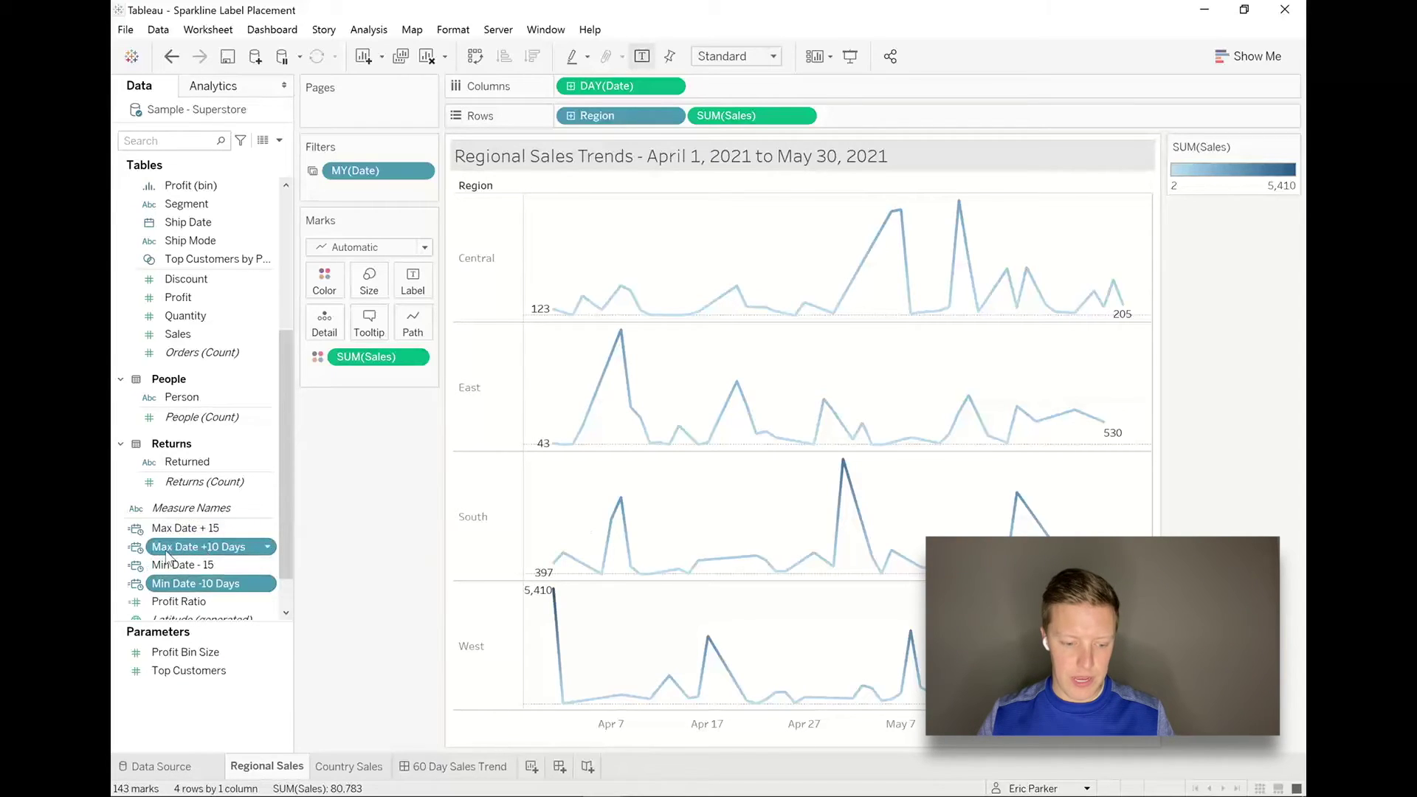
left_click_drag(166, 554, 330, 326)
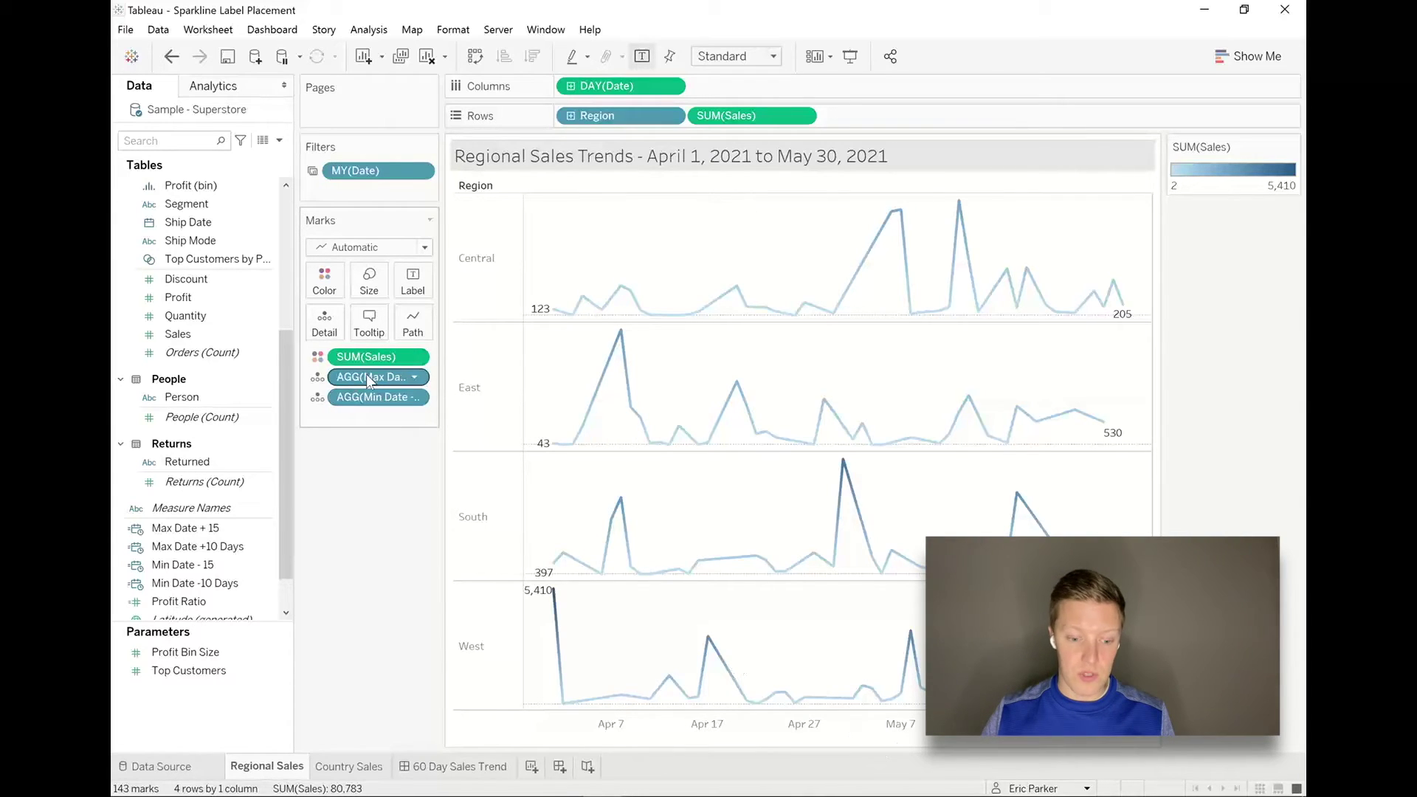
left_click(417, 378)
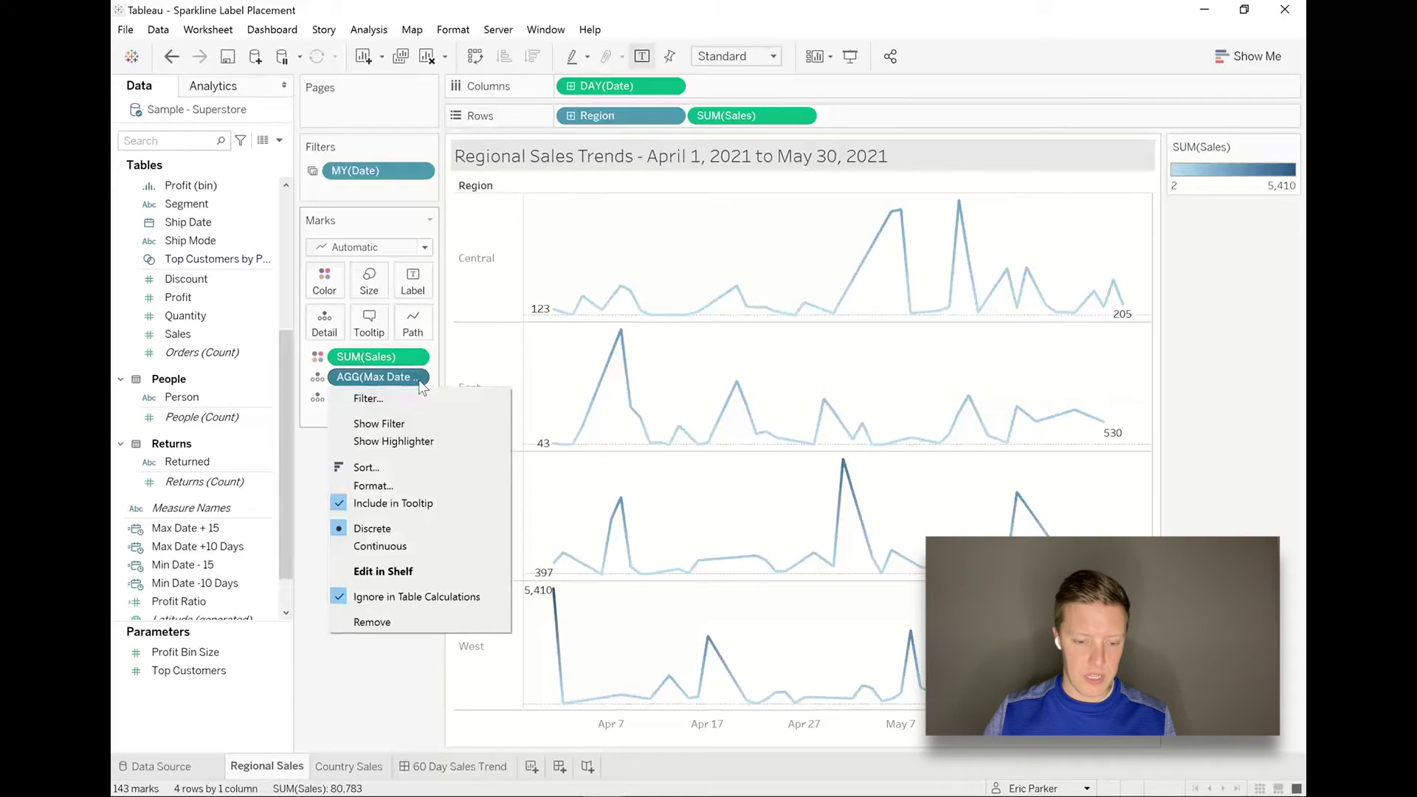
left_click(428, 549)
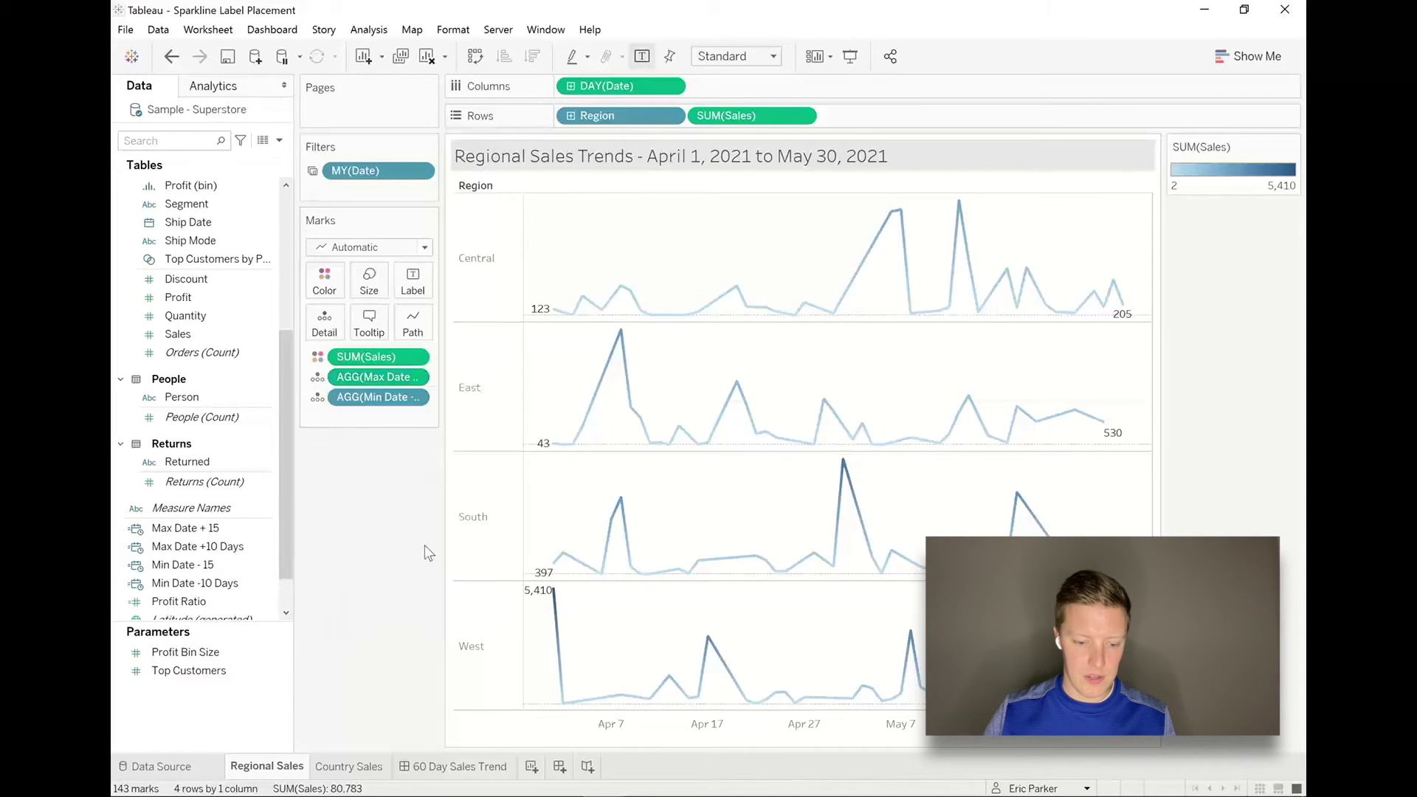
left_click(419, 398)
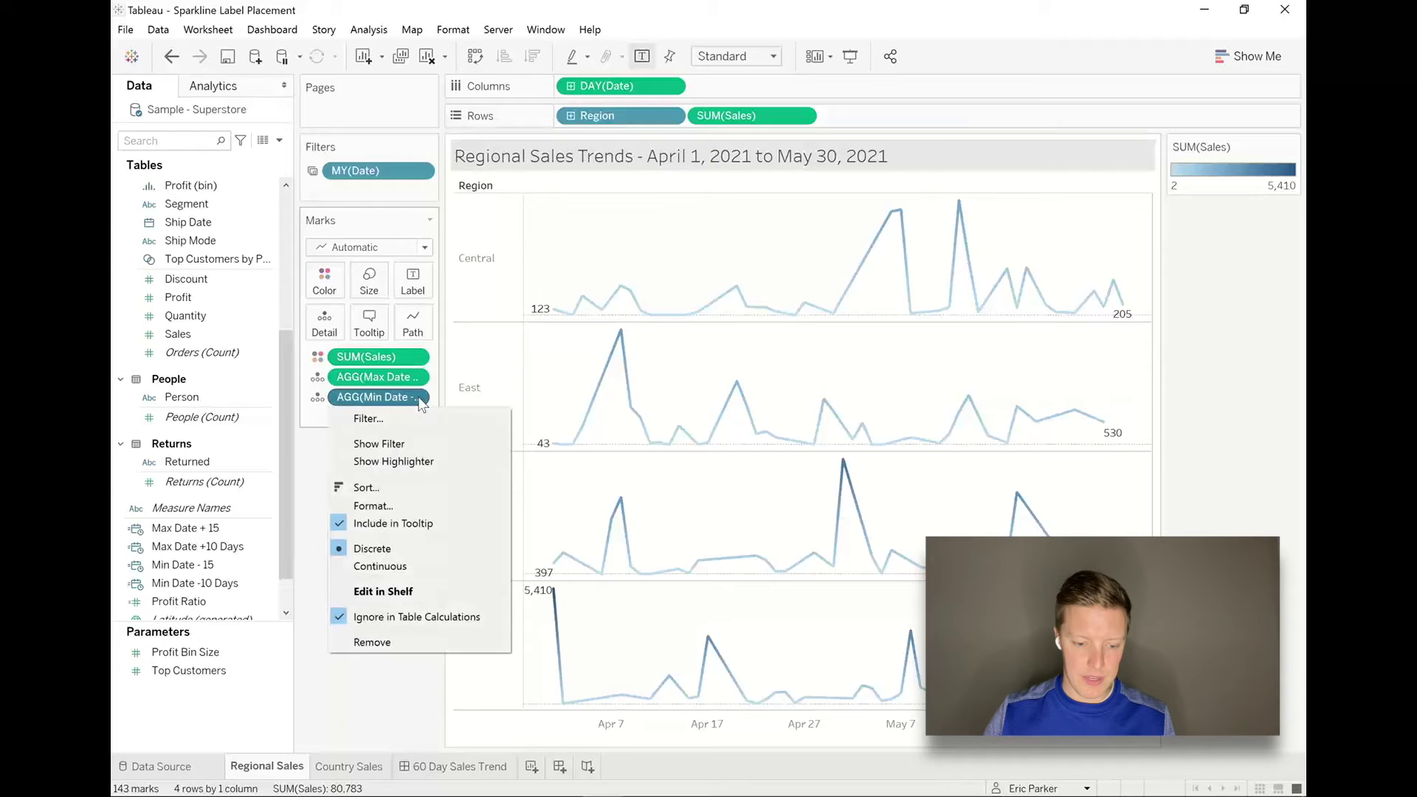
left_click(428, 566)
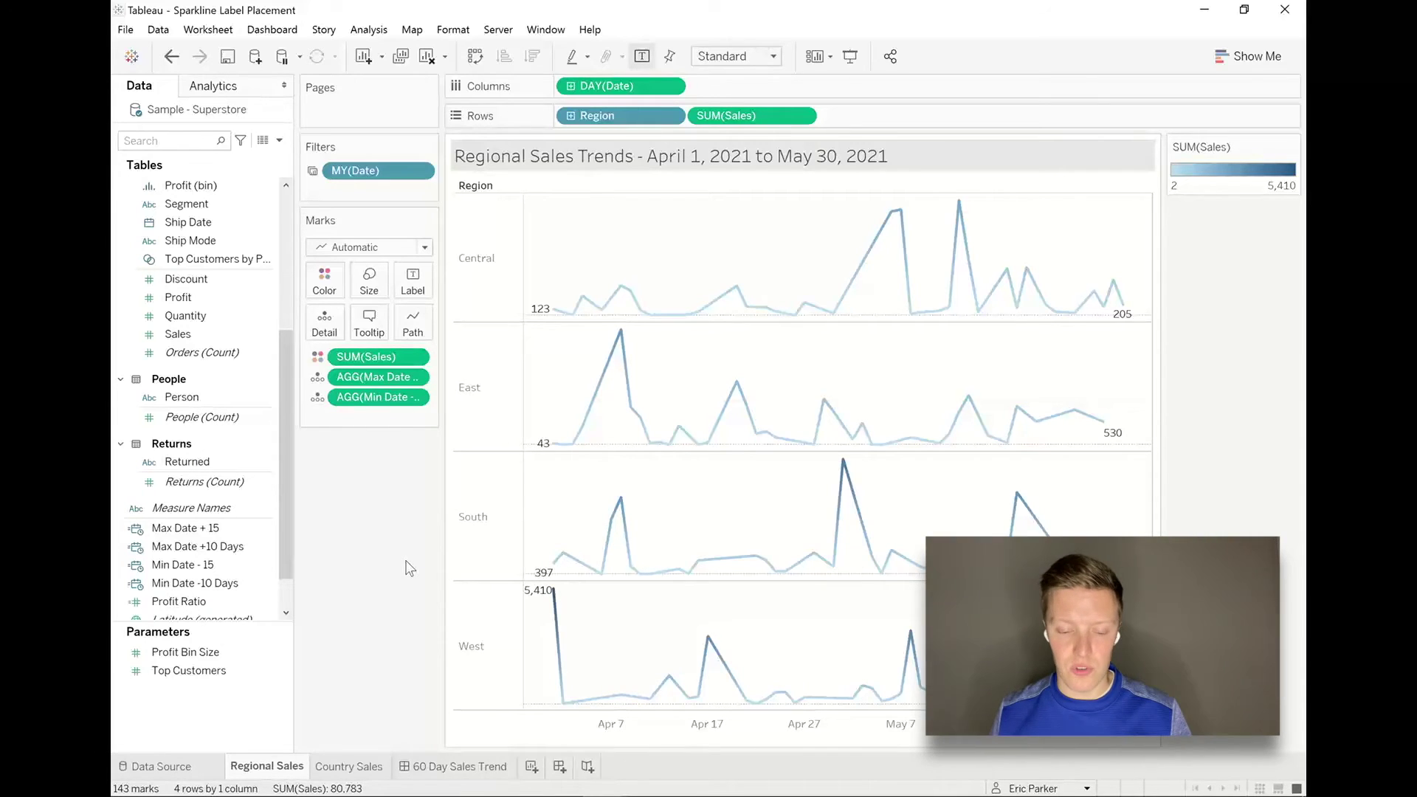
right_click(661, 730)
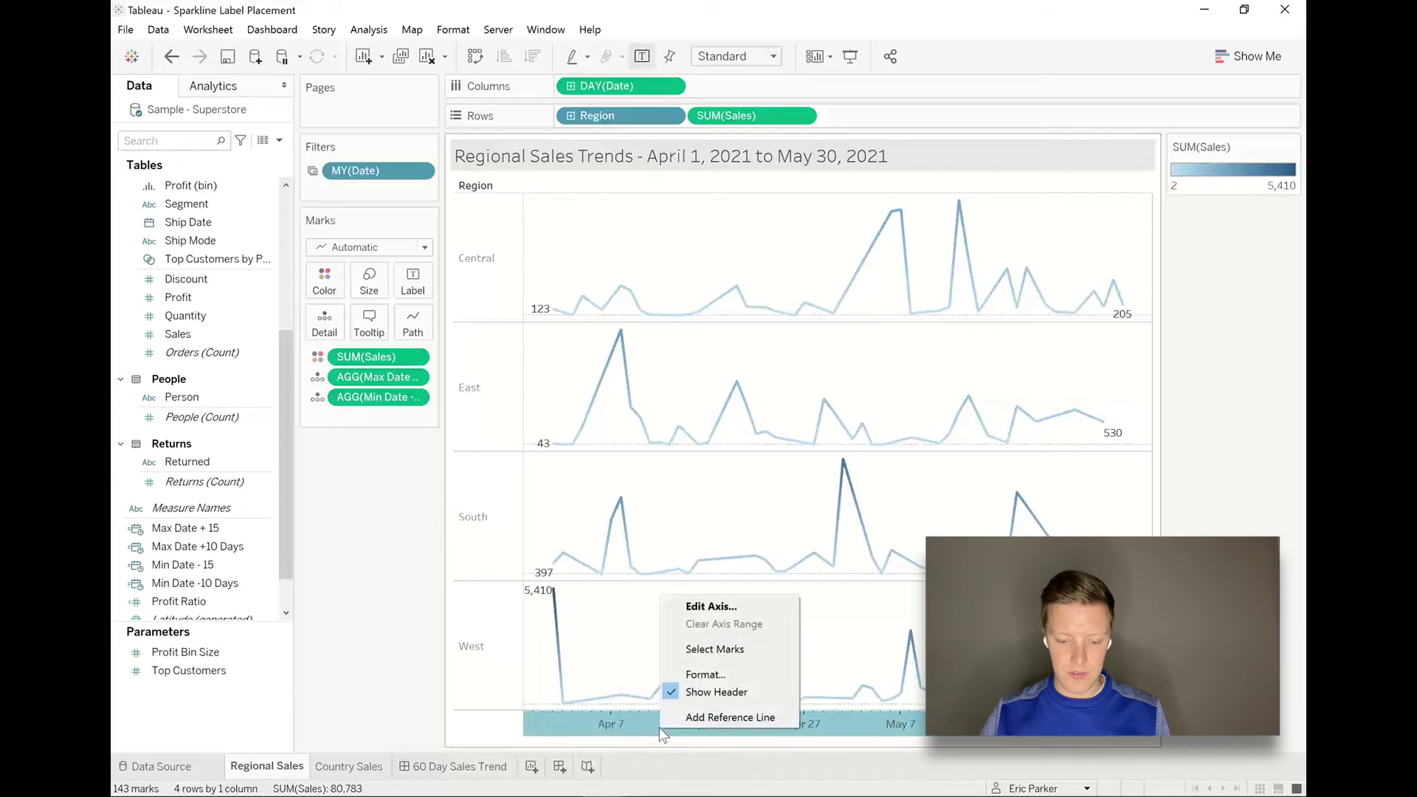
Step: Add an Entire Table reference line at Min Date -10 Days with label, tooltip and line set to None
left_click(743, 719)
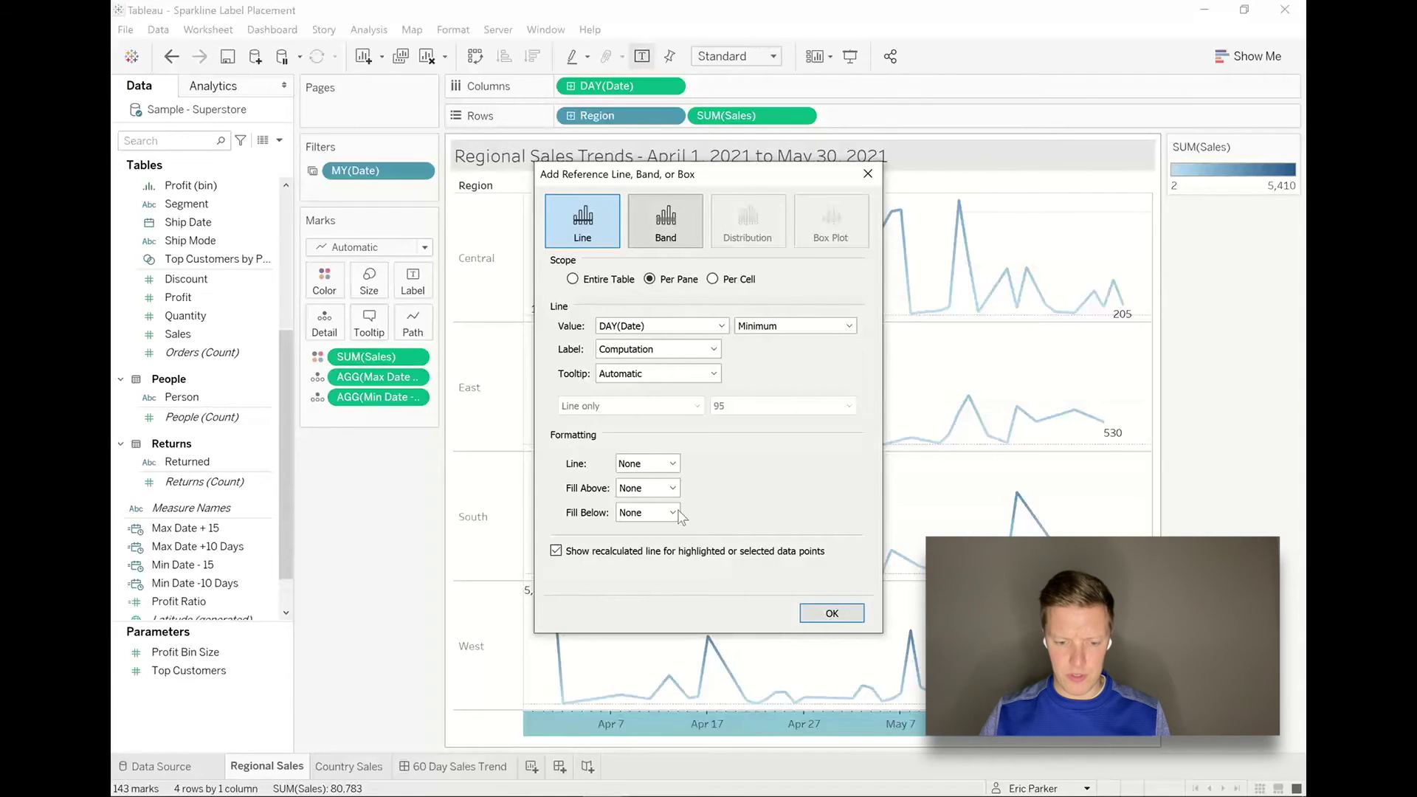
left_click(573, 279)
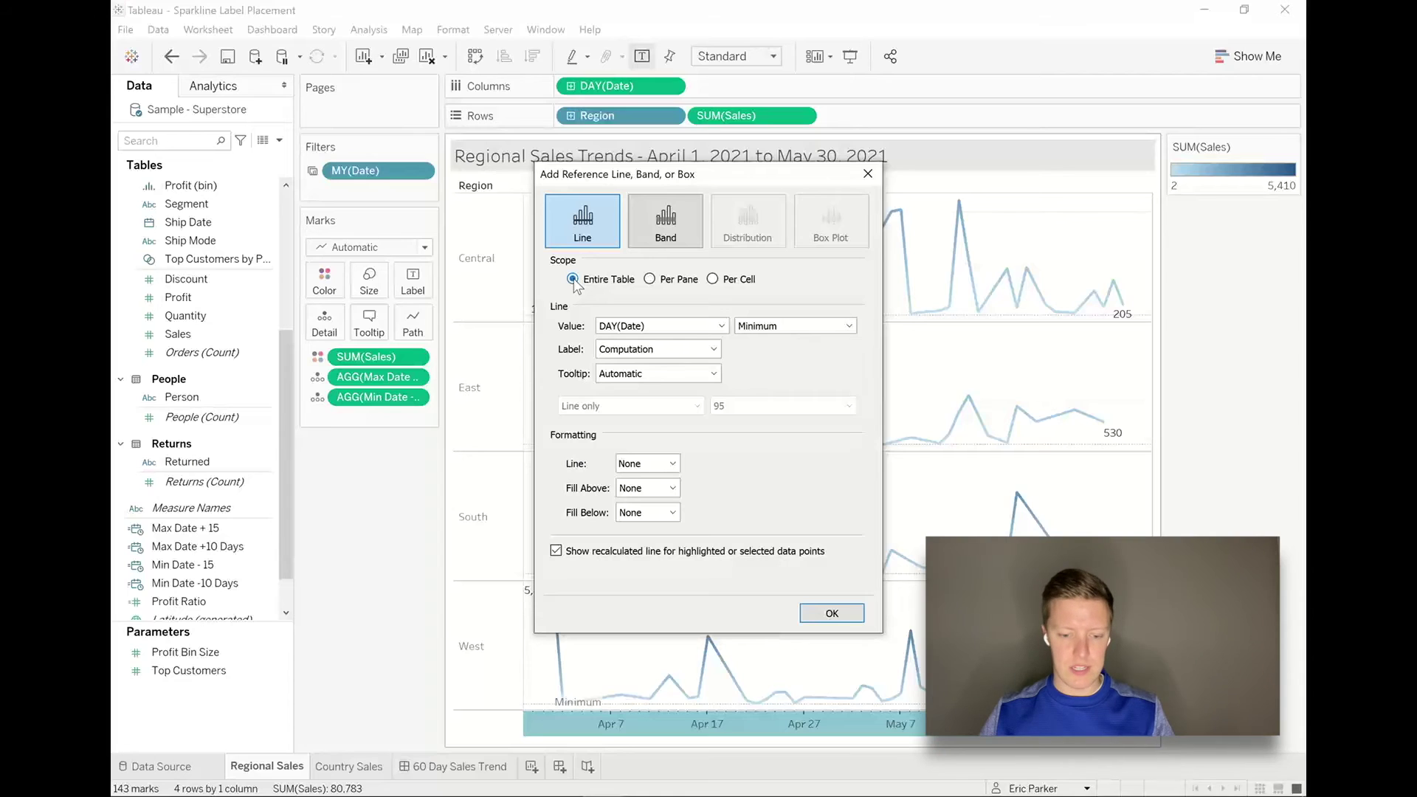
left_click(668, 327)
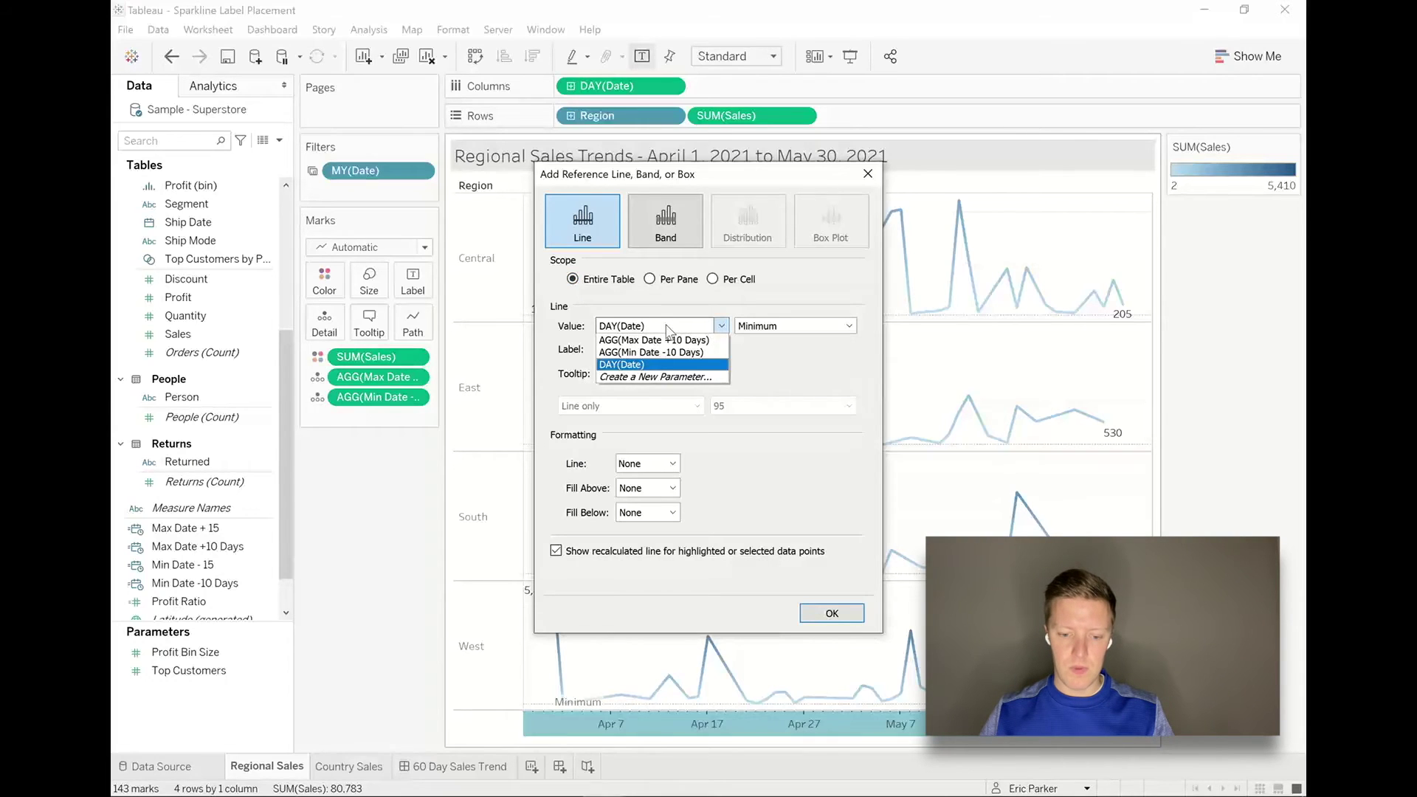
left_click(695, 352)
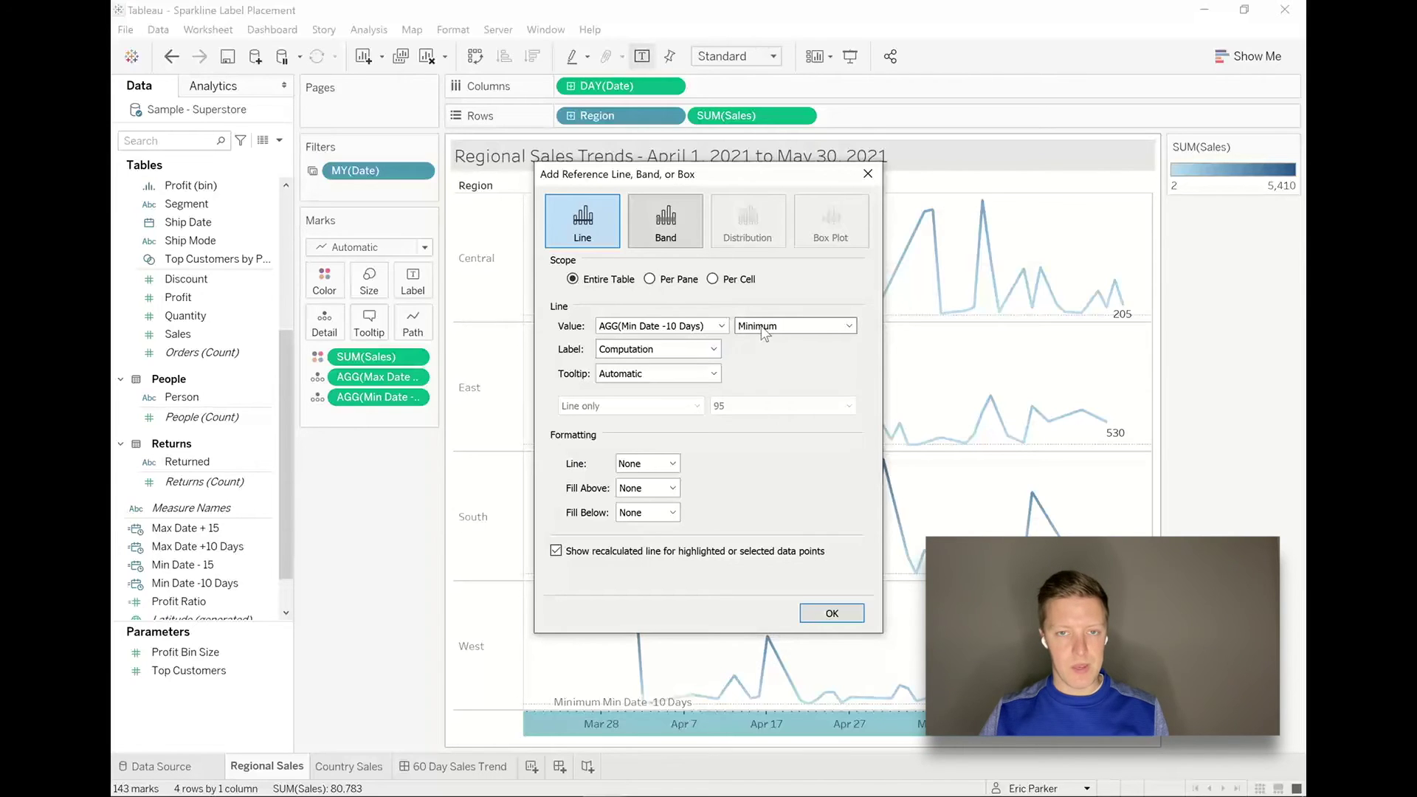
left_click(664, 350)
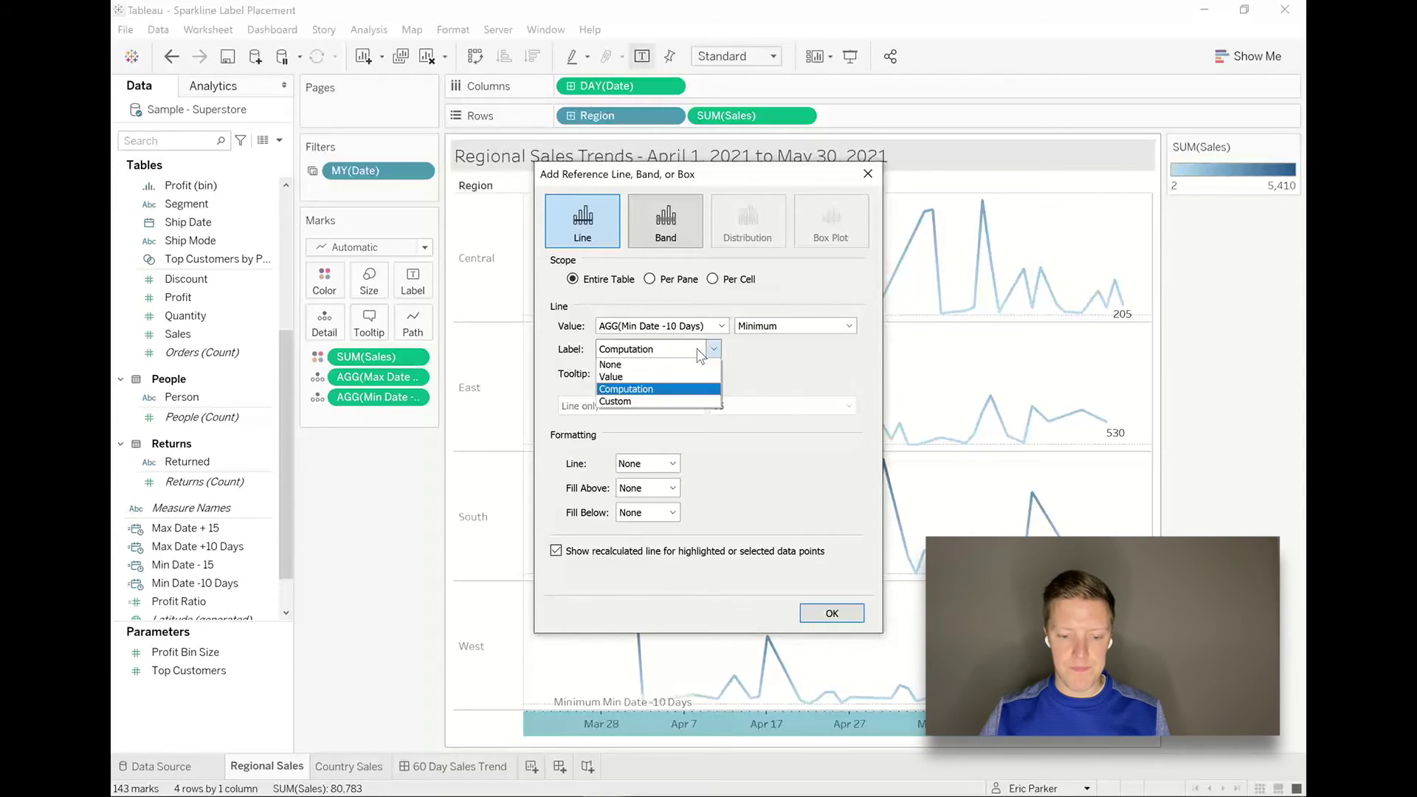
left_click(654, 367)
left_click(648, 372)
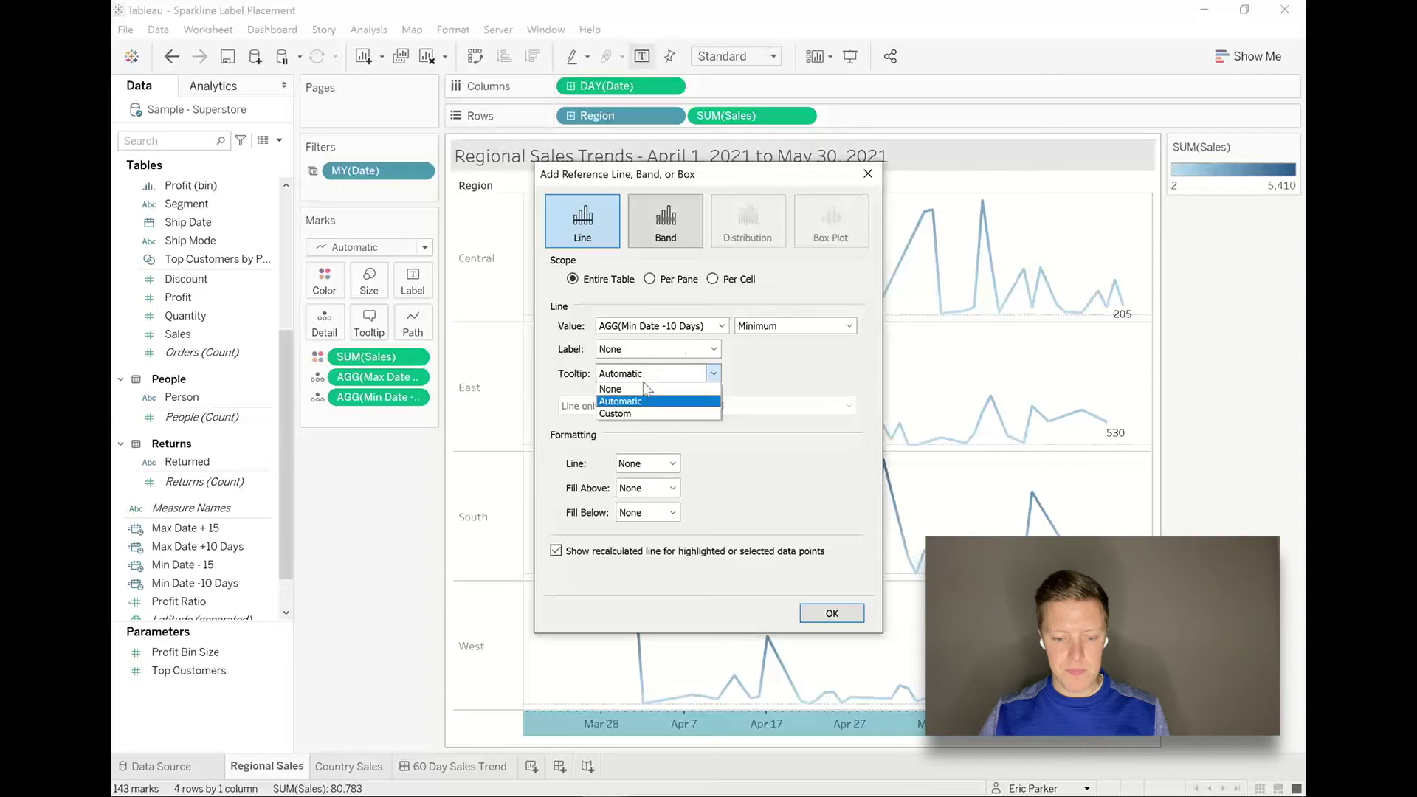
left_click(645, 387)
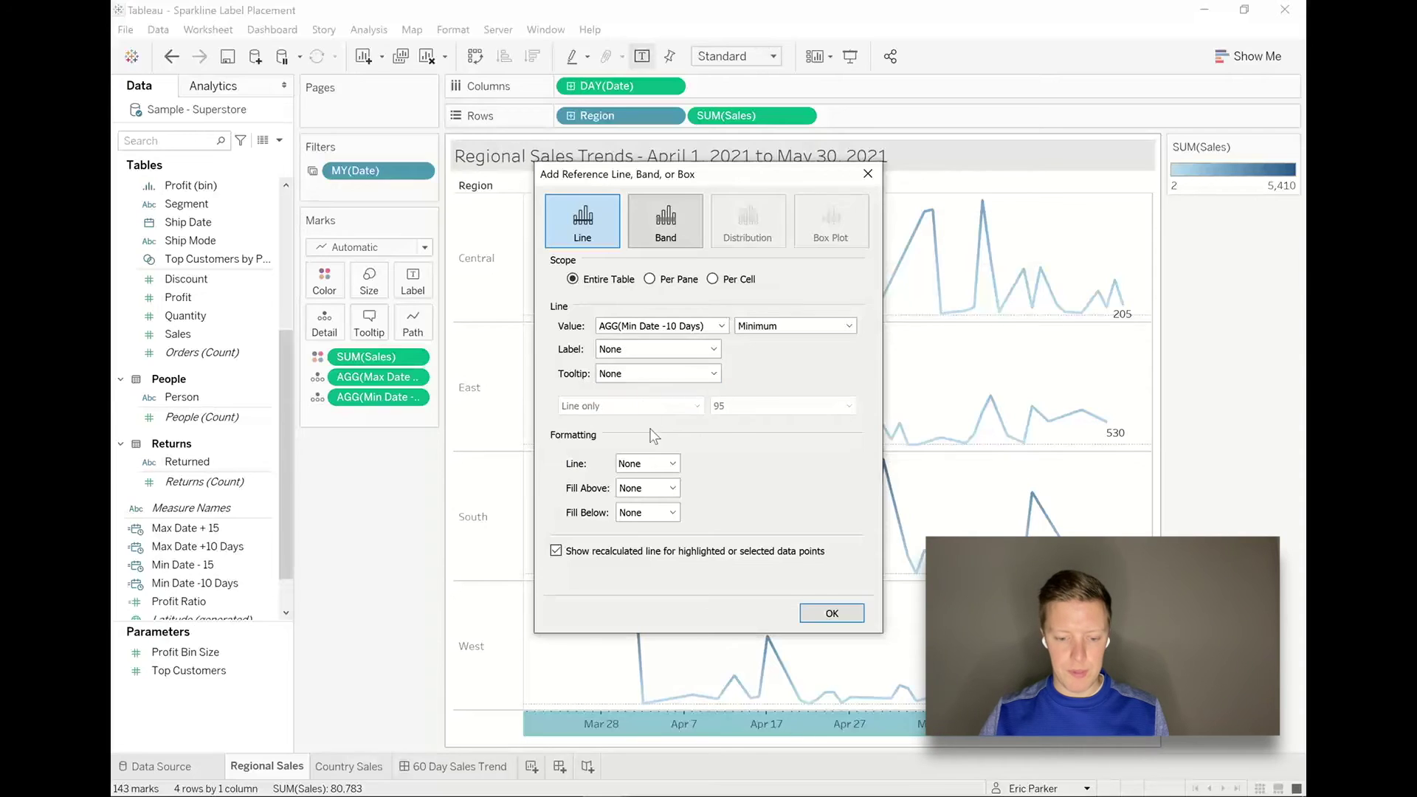
left_click(656, 468)
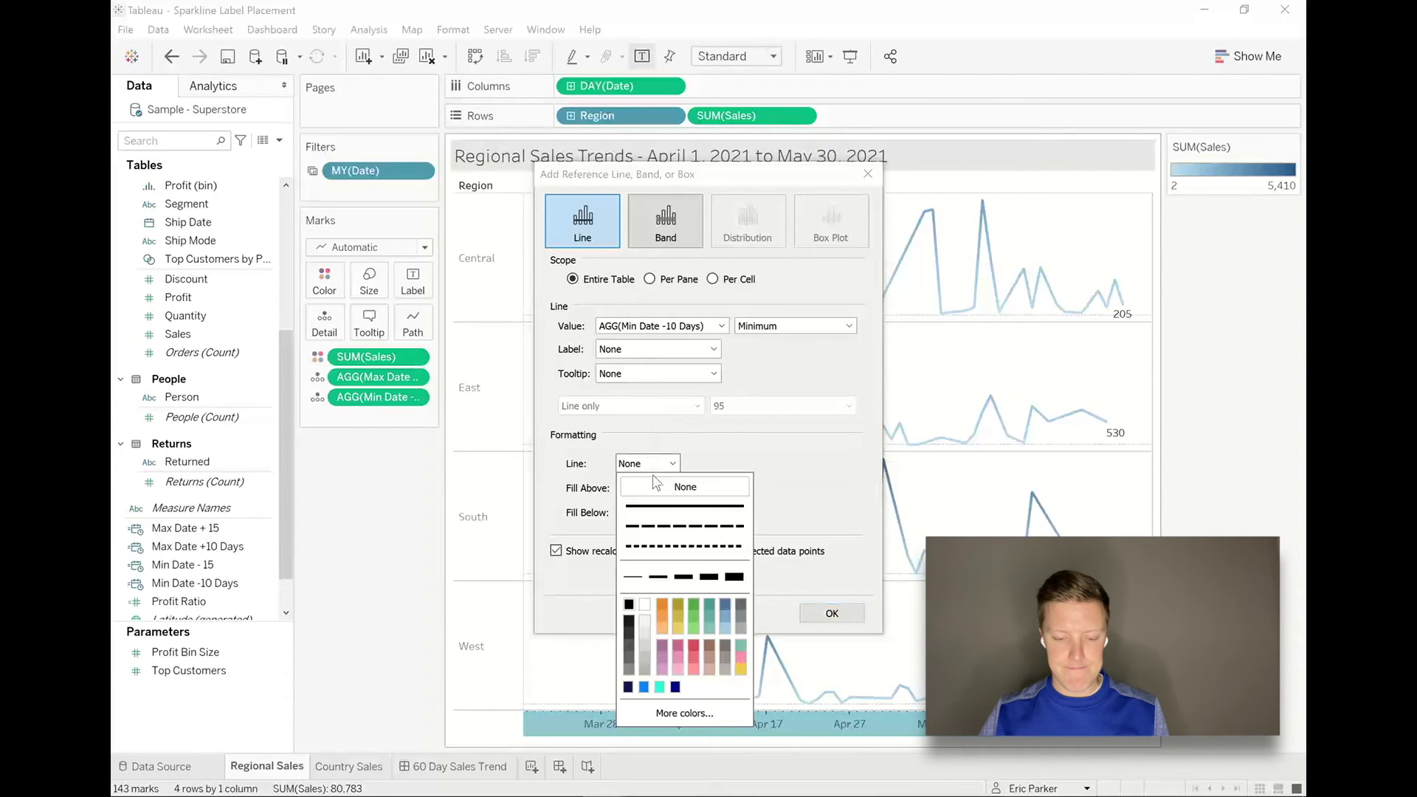
left_click(747, 463)
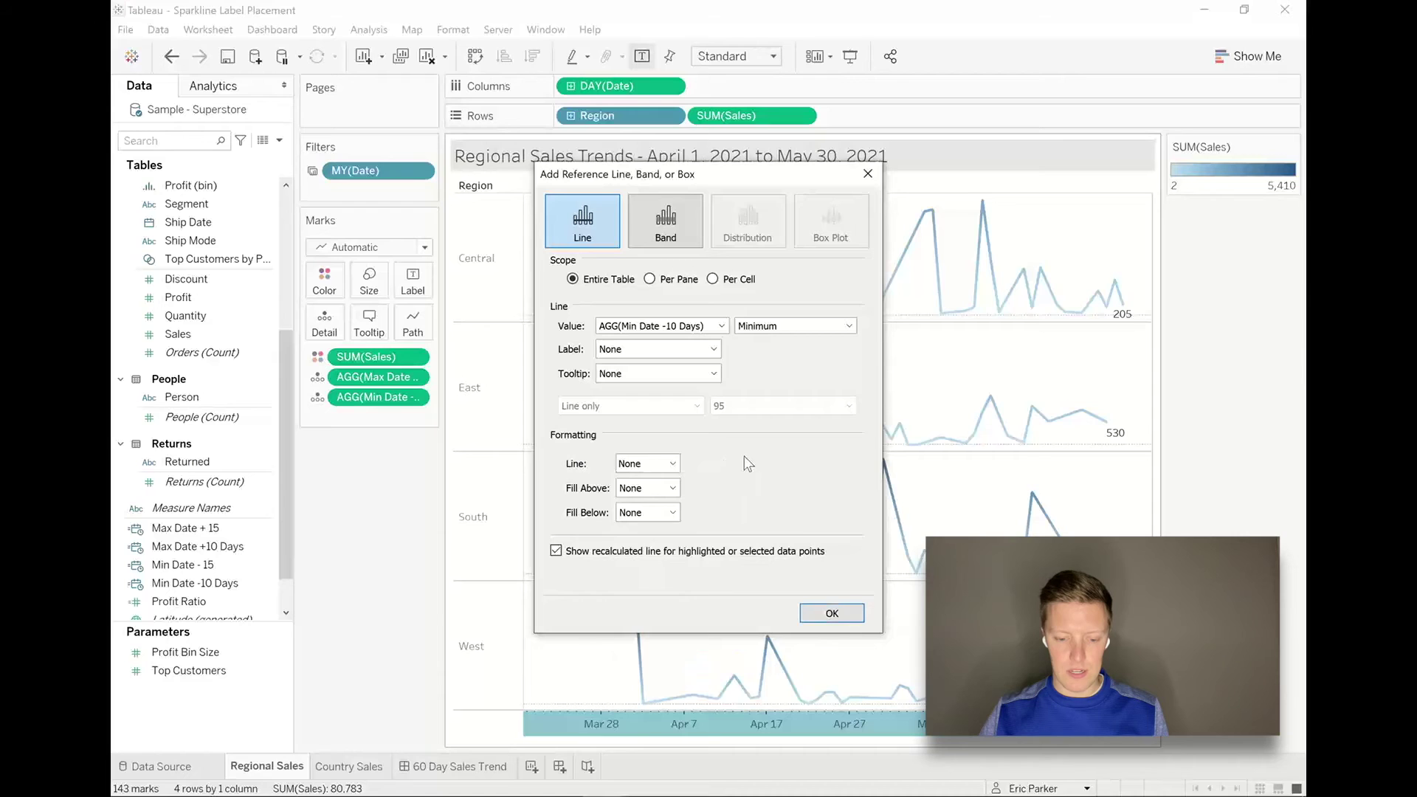
left_click(832, 612)
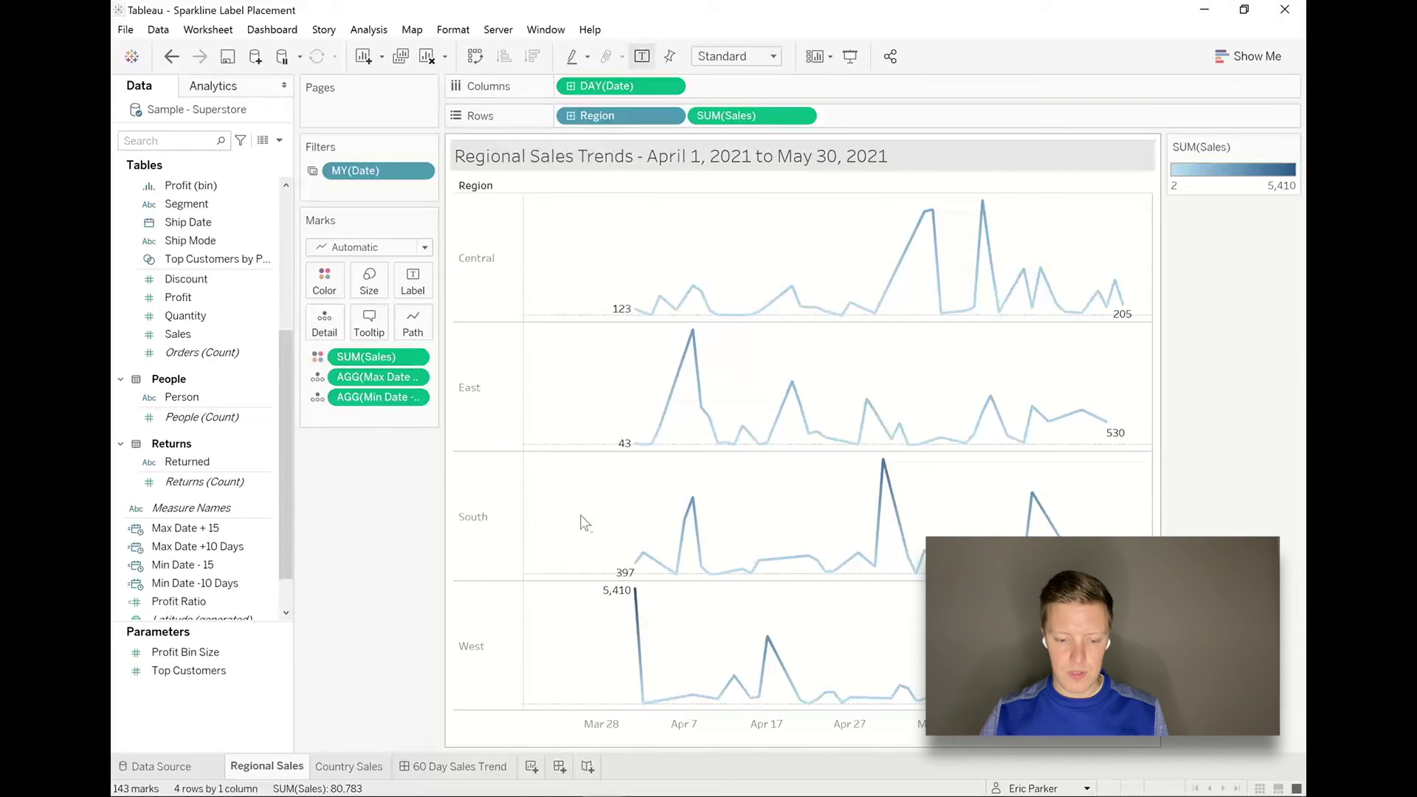
left_click(550, 518)
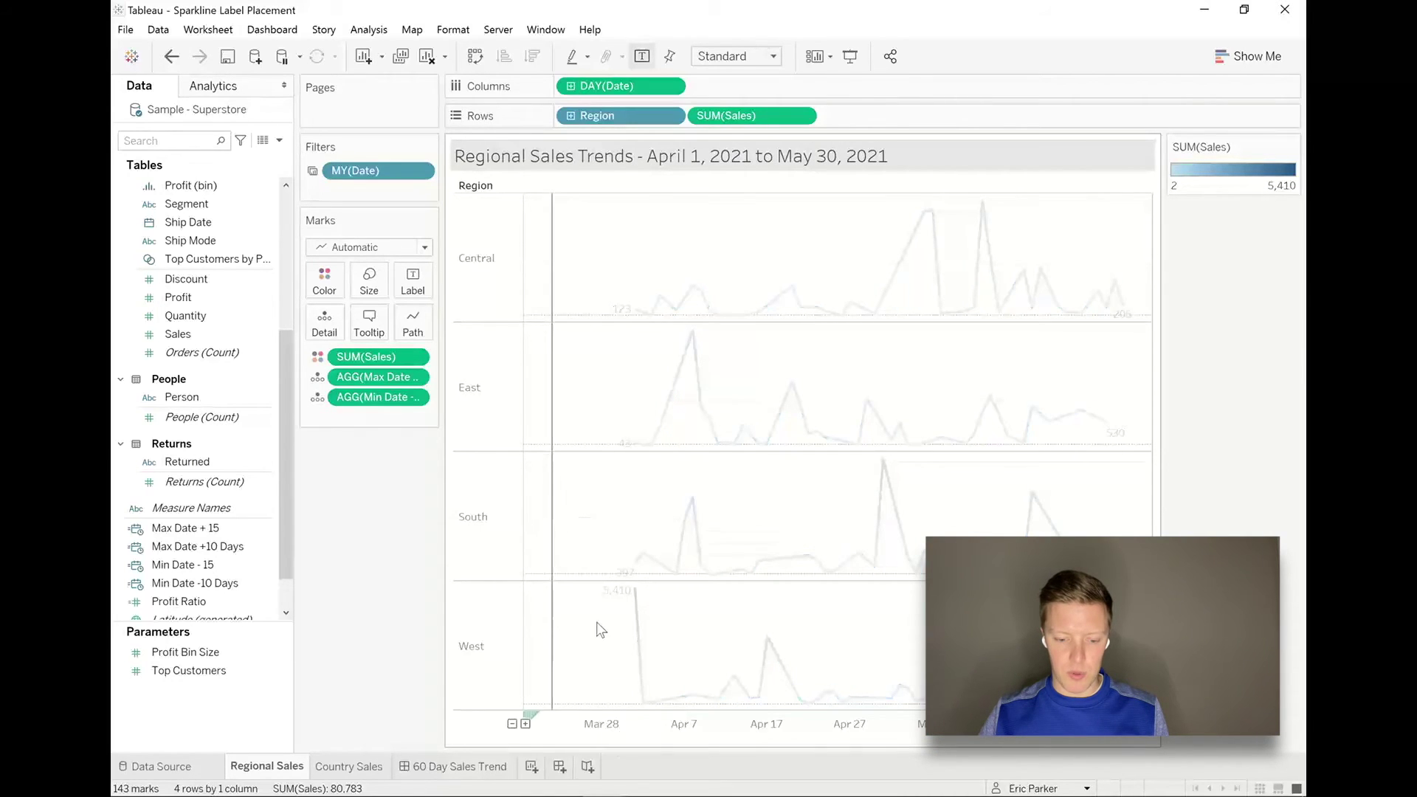
left_click(583, 524)
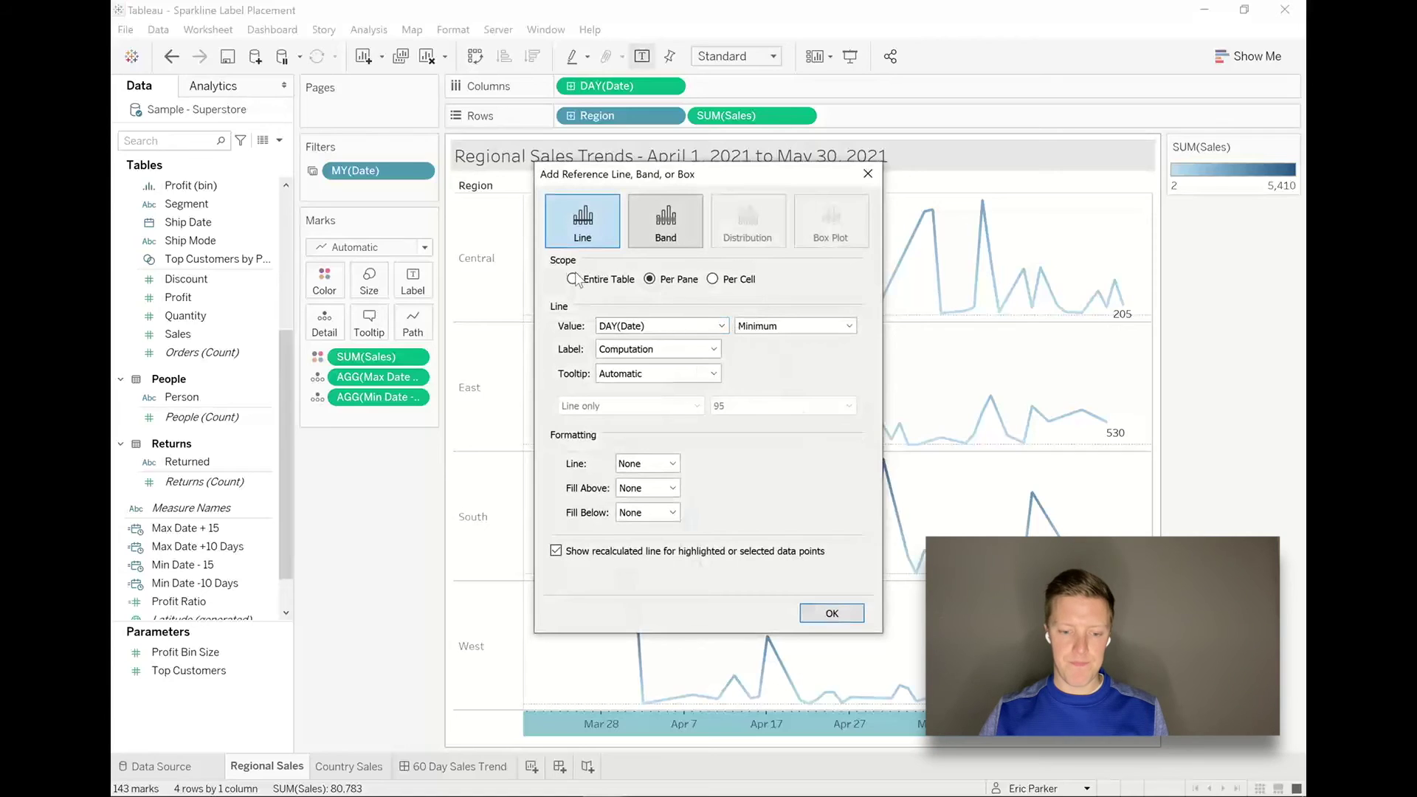
Step: Add an Entire Table reference line at the Maximum of Max Date +10 Days, with no label, tooltip or line
left_click(573, 279)
left_click(635, 327)
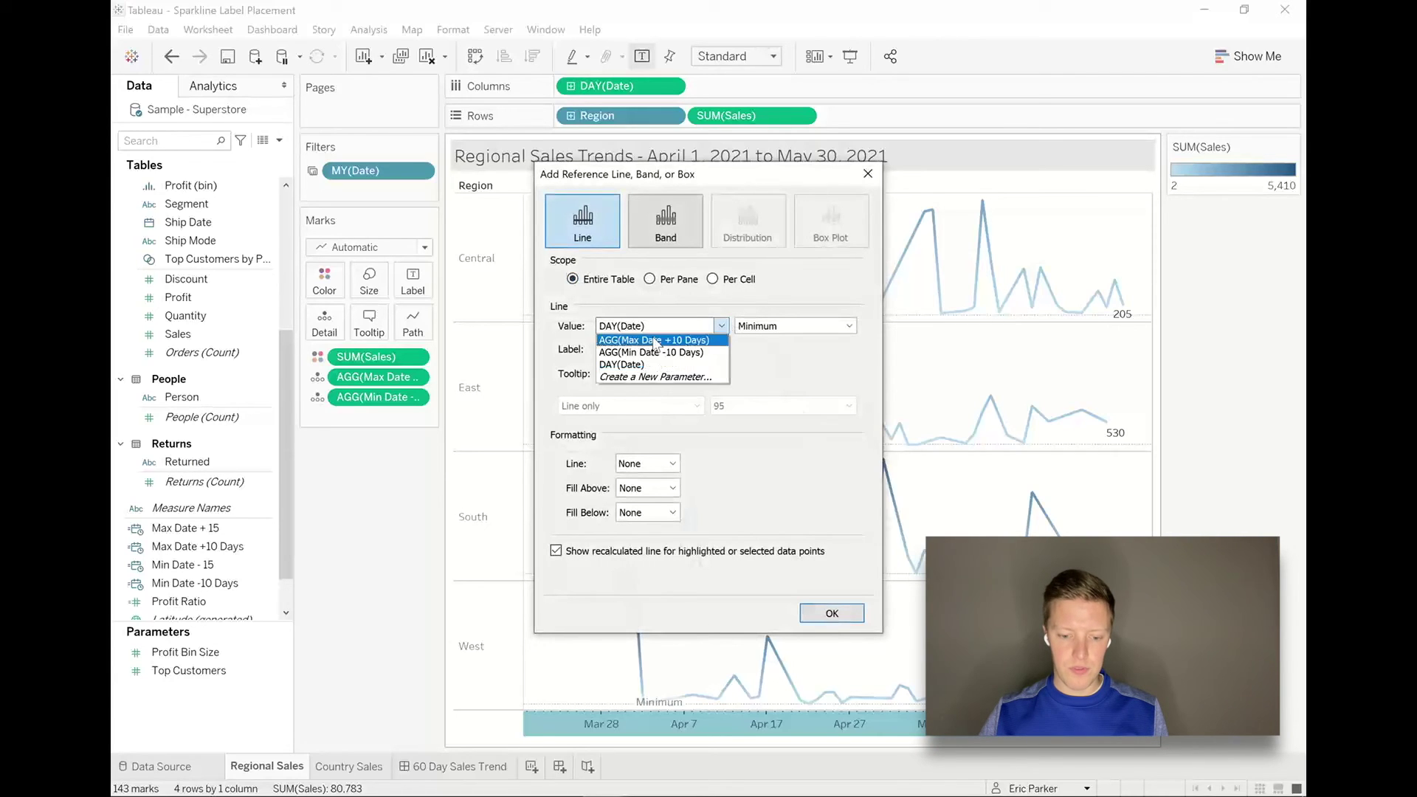
left_click(660, 341)
left_click(779, 327)
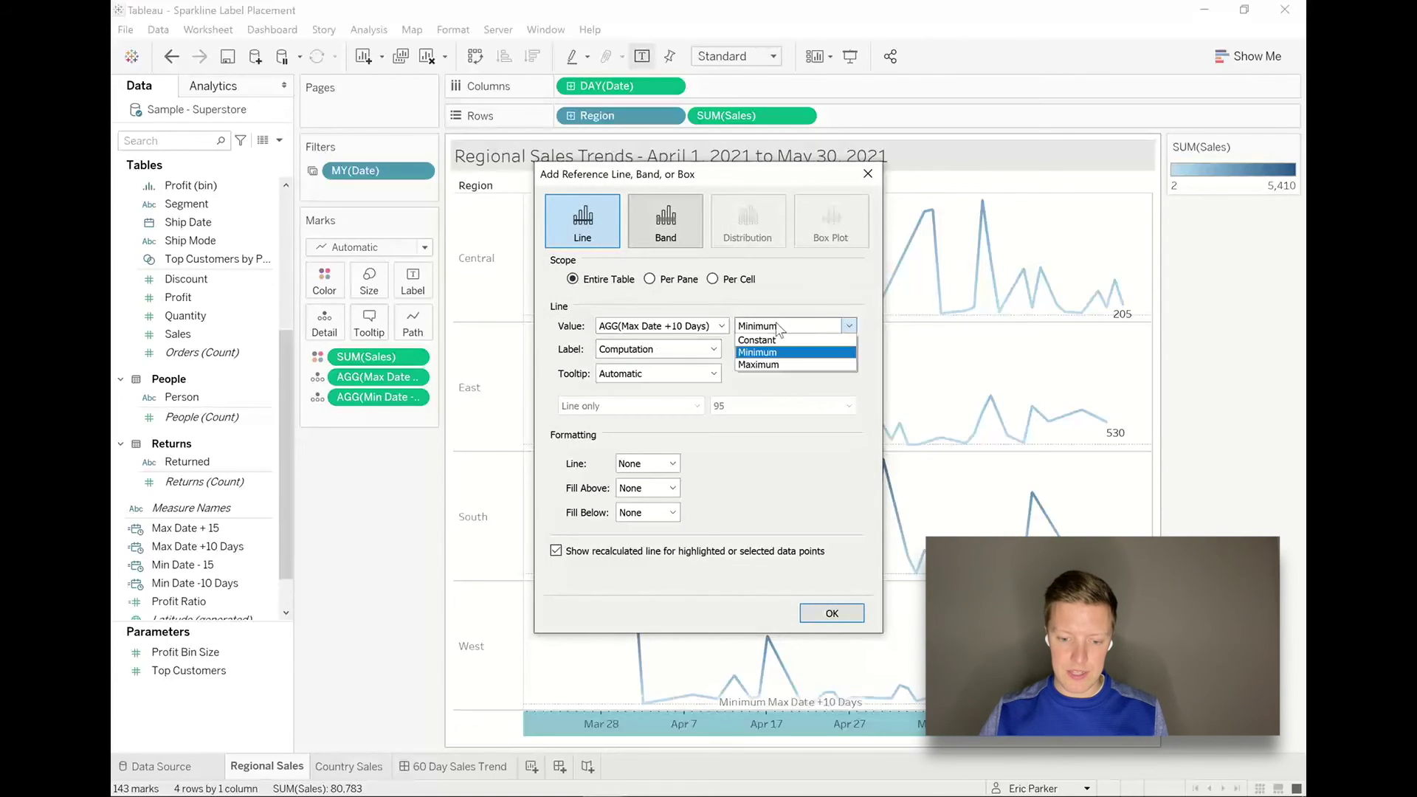
left_click(785, 365)
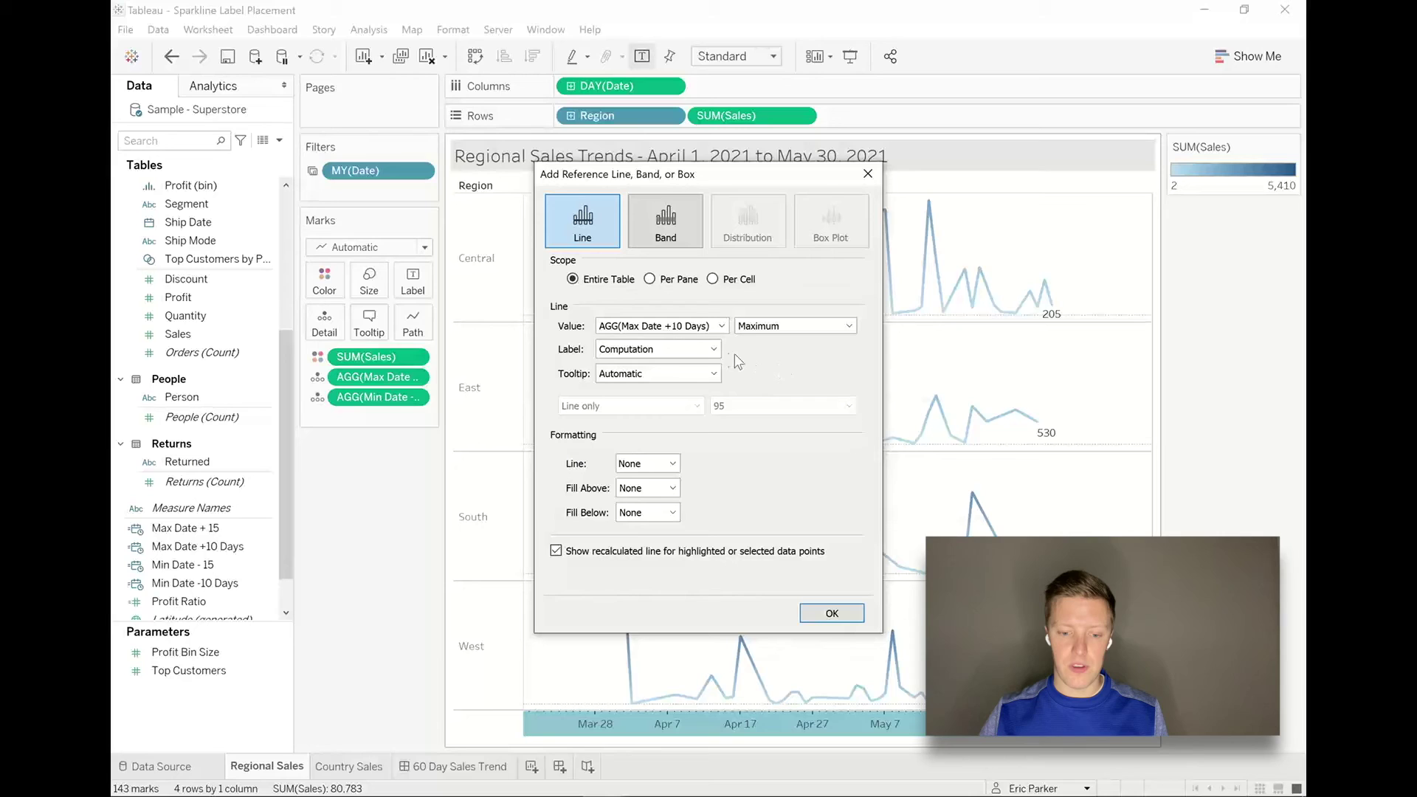
left_click(713, 349)
left_click(654, 382)
left_click(654, 382)
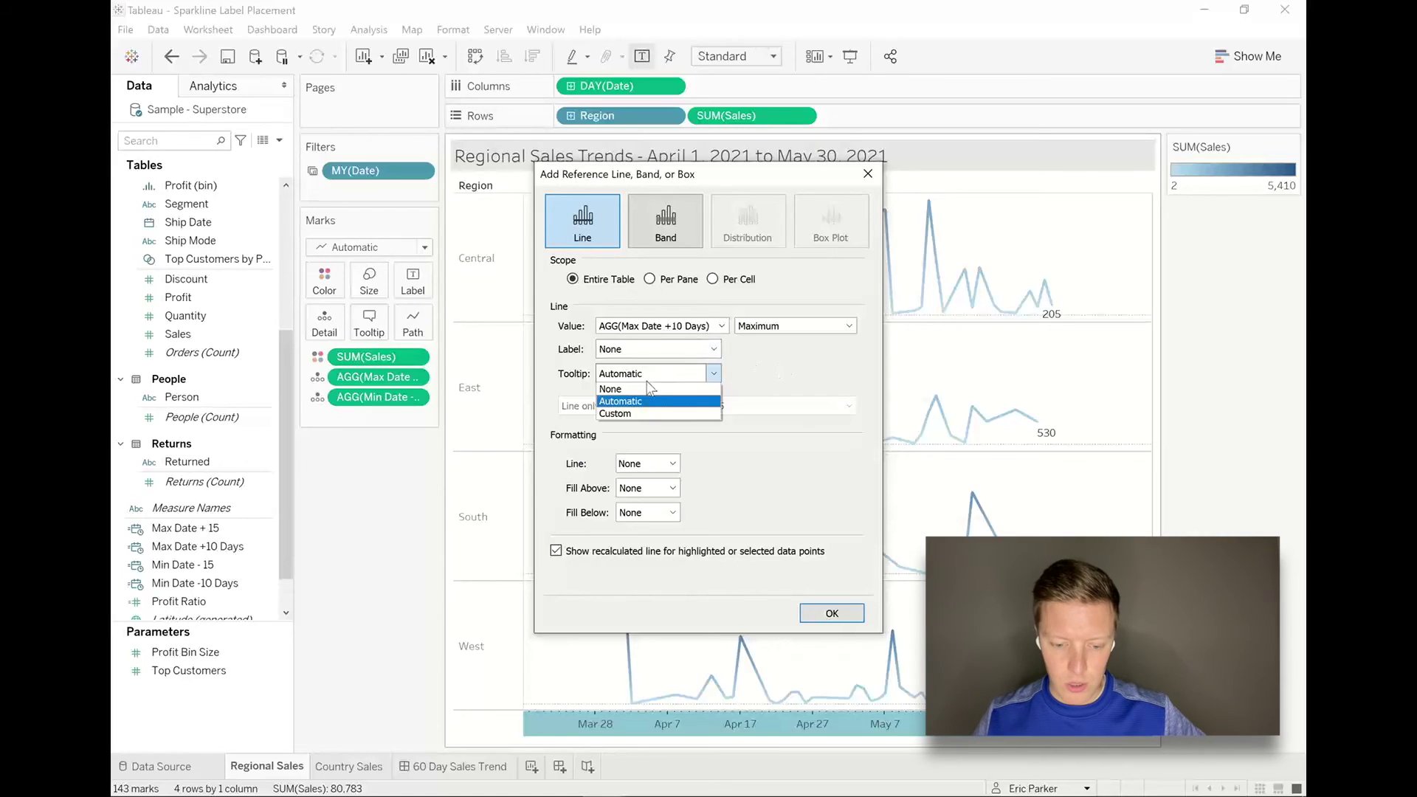
left_click(657, 390)
left_click(662, 464)
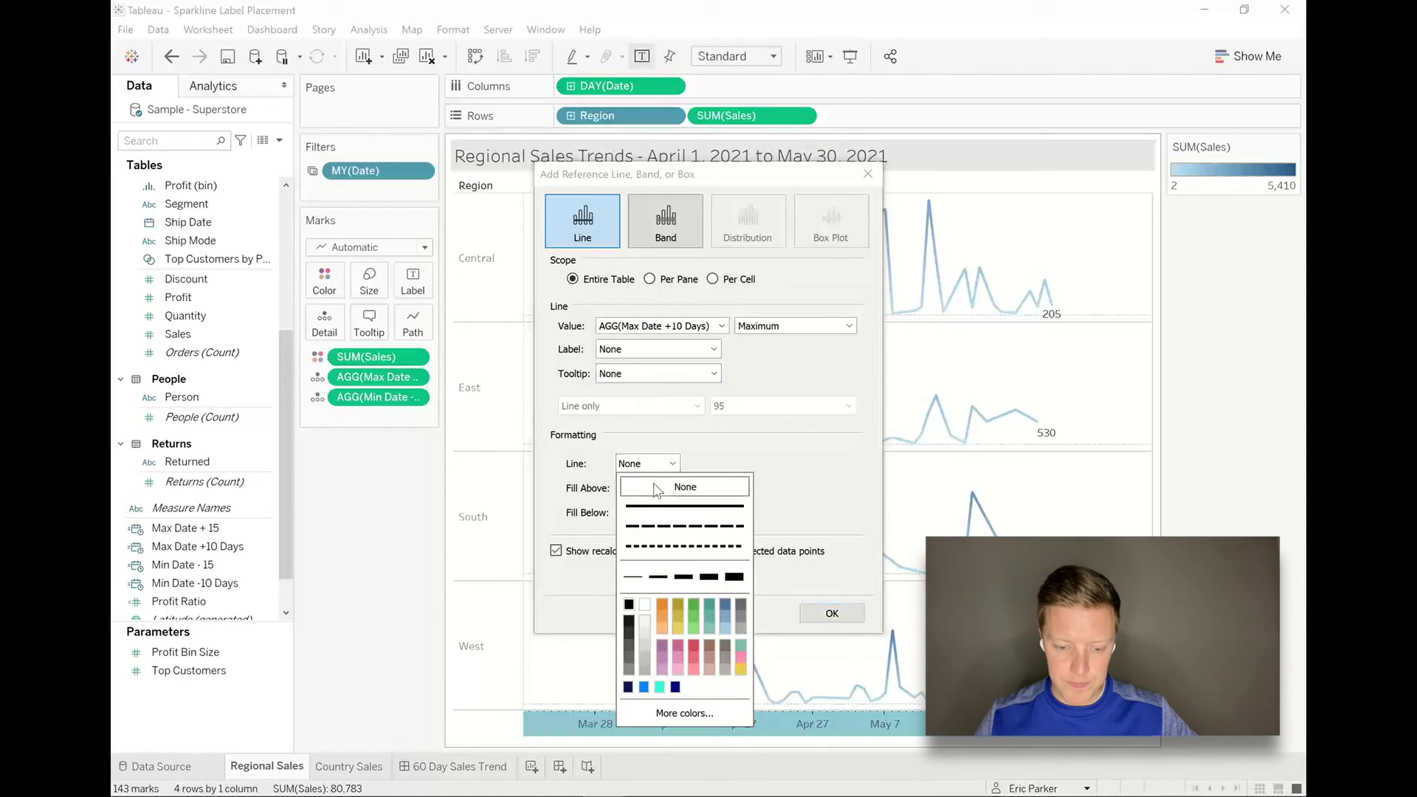
left_click(806, 460)
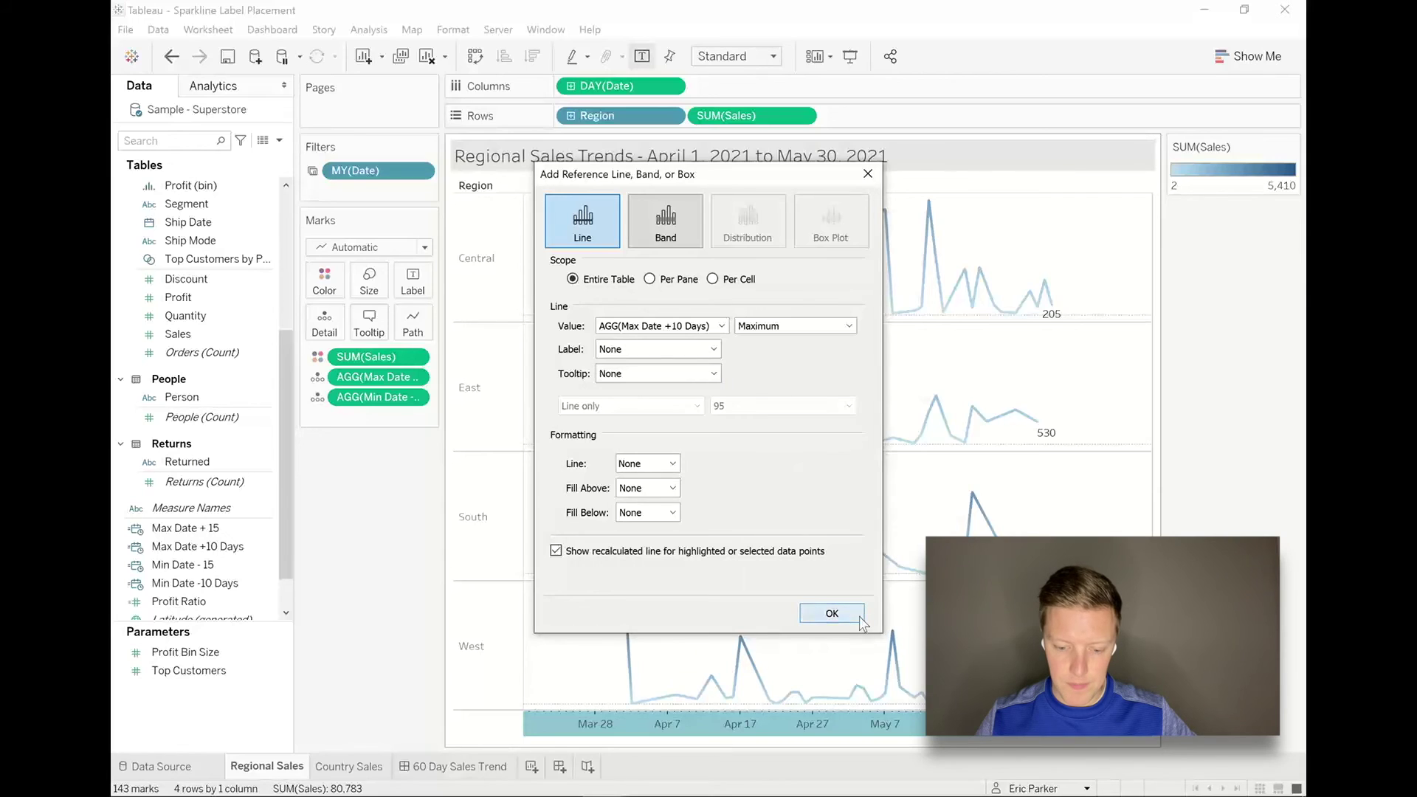
left_click(861, 615)
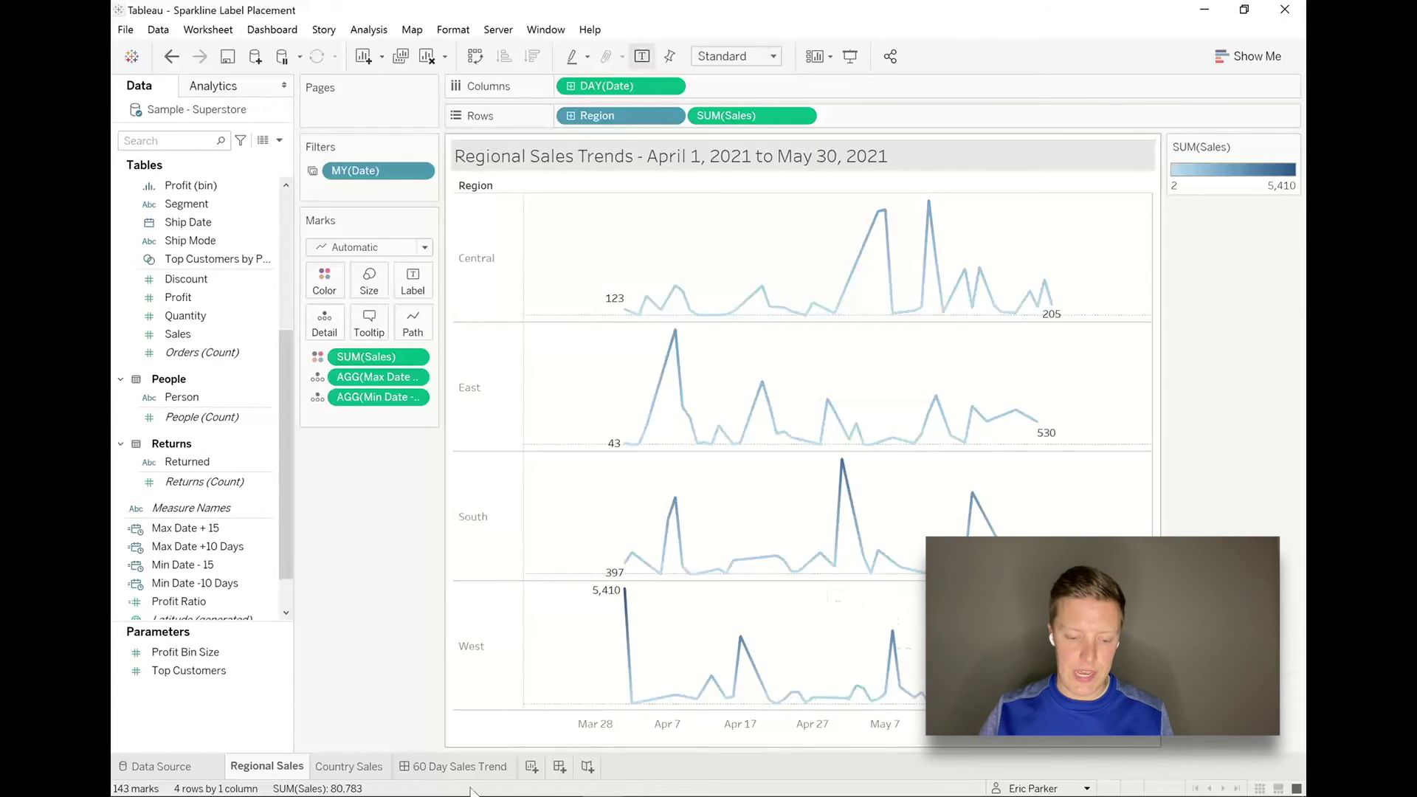
left_click(459, 768)
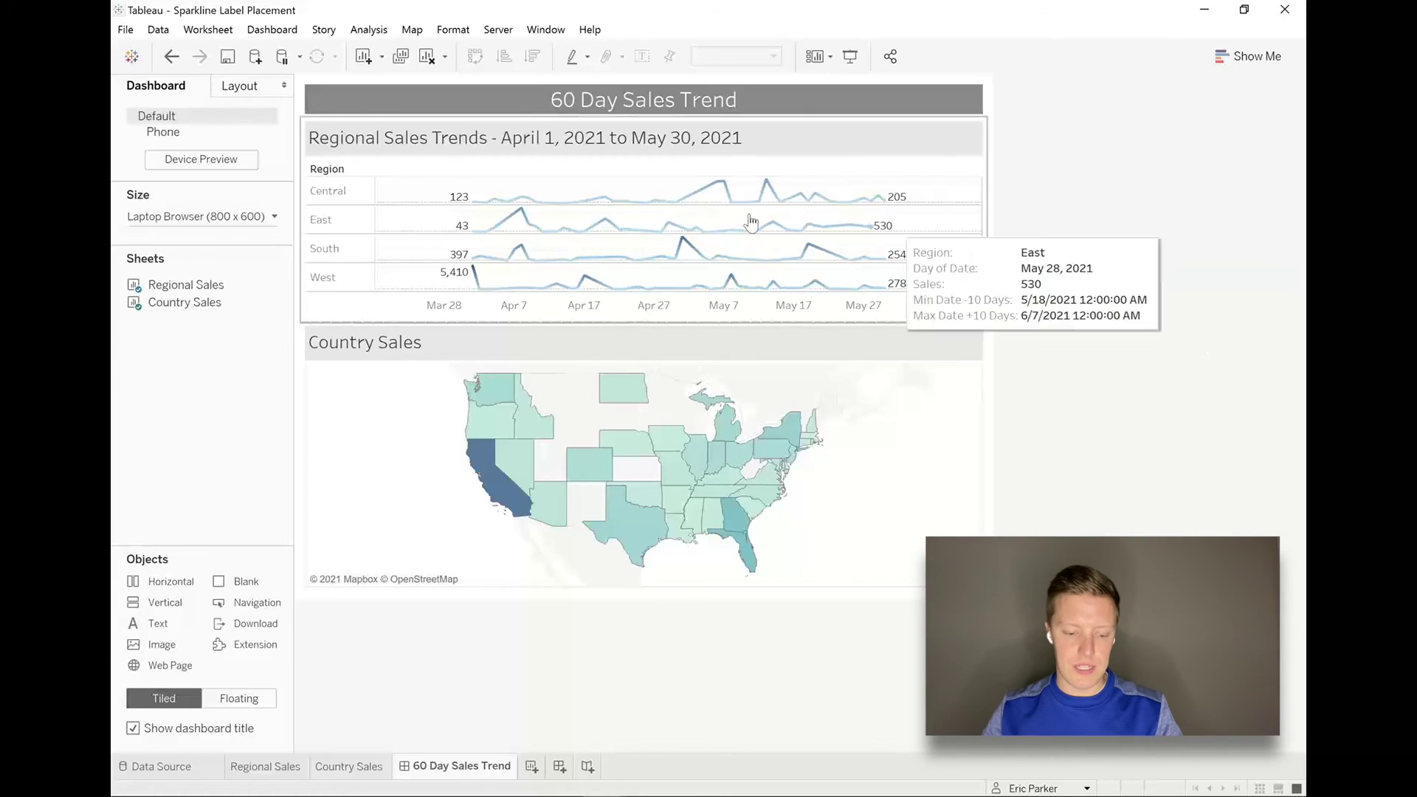
Step: Review the sparklines on the 60 Day Sales Trend dashboard, then switch to the Country Sales sheet
mouse_move(445, 281)
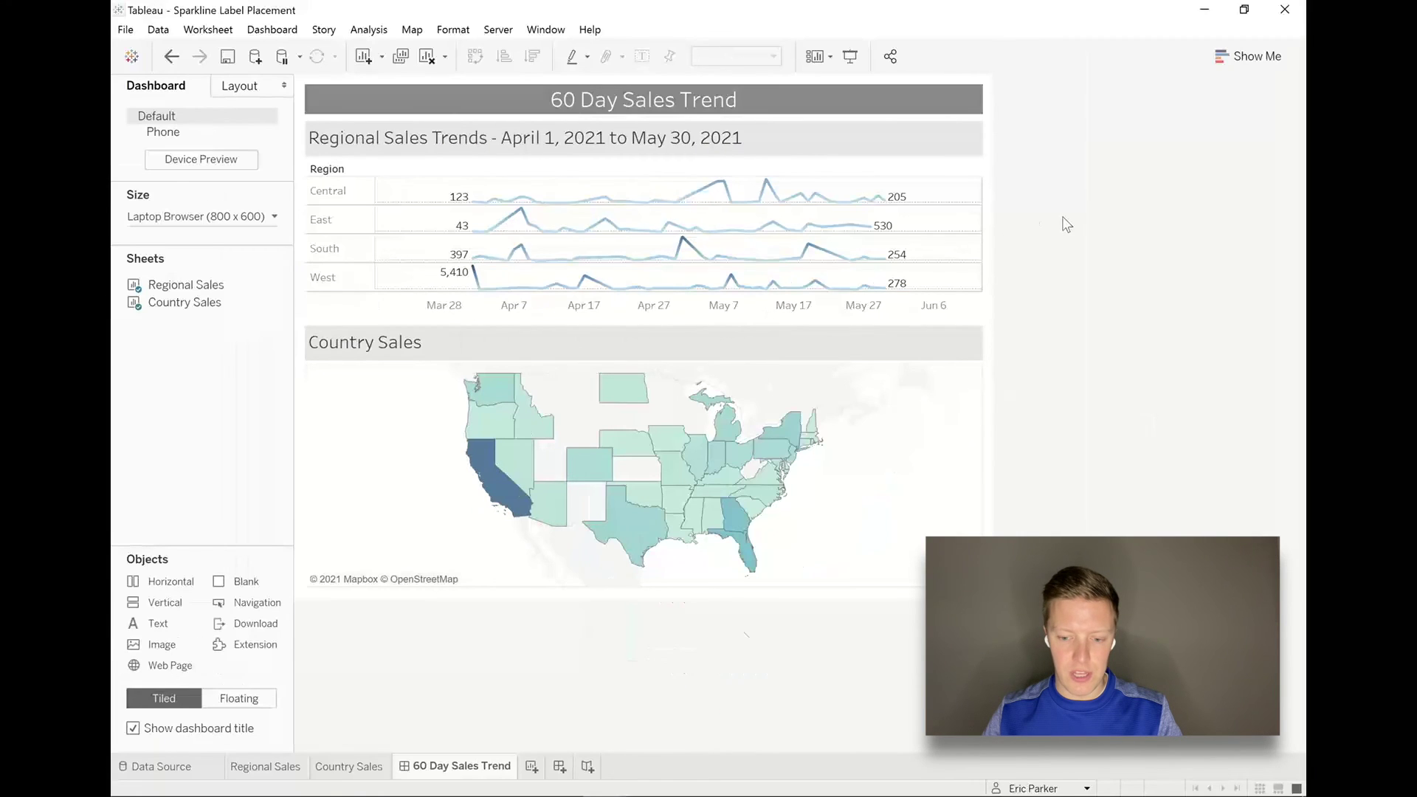
left_click(346, 768)
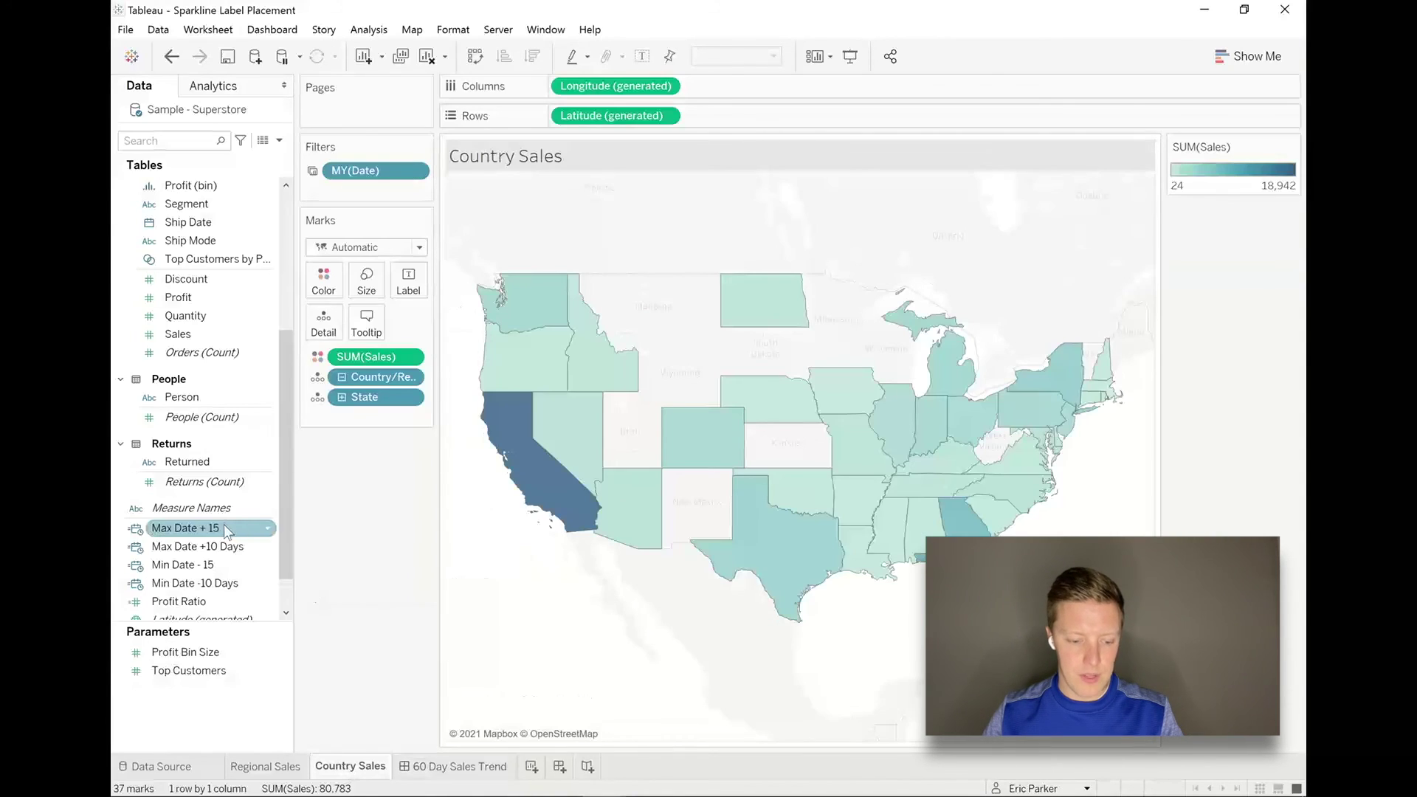
Step: Change Max Date +10 Days to 'Max Date +5 Days' with a 5-day offset in its formula
right_click(221, 547)
left_click(283, 291)
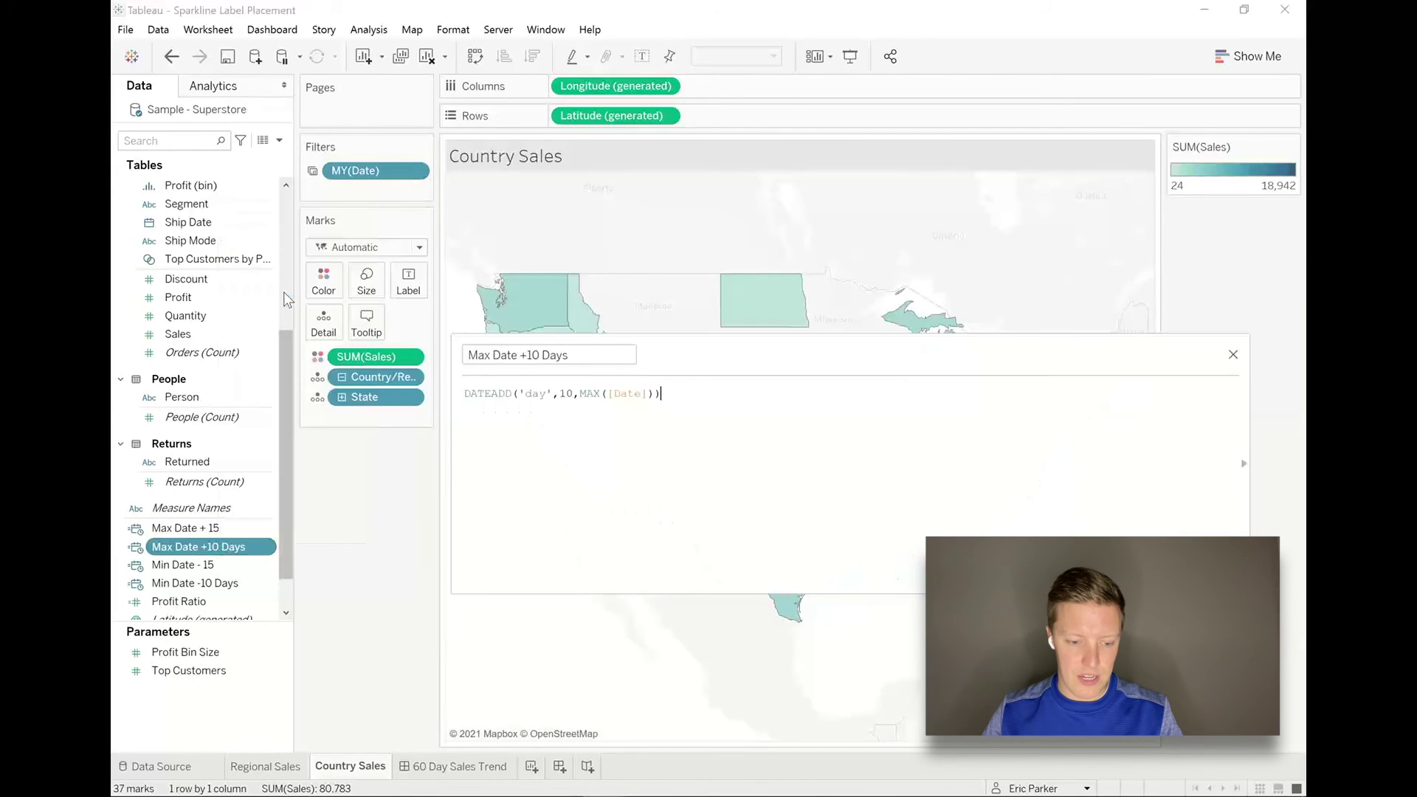
left_click(542, 355)
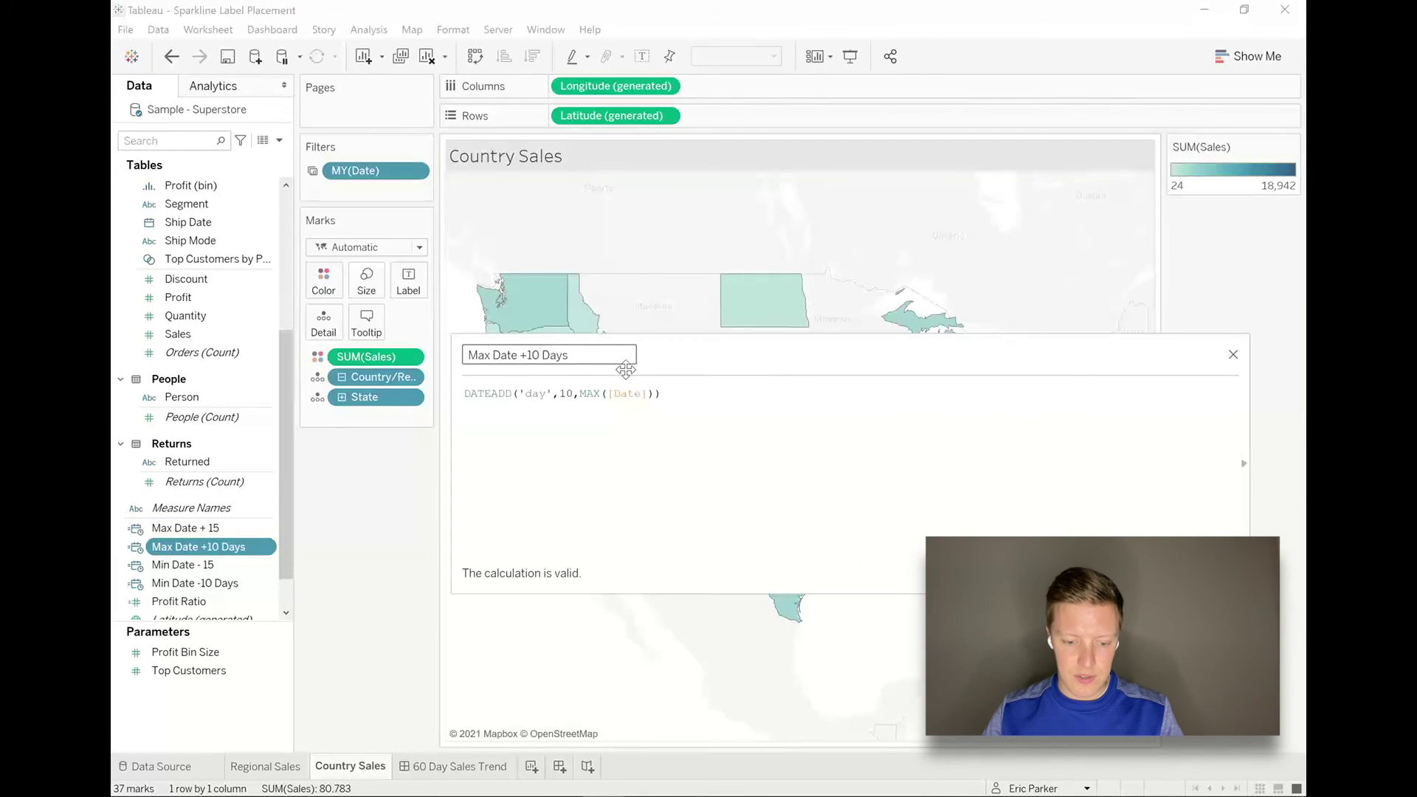
key("BackSpace")
key("BackSpace")
type("5")
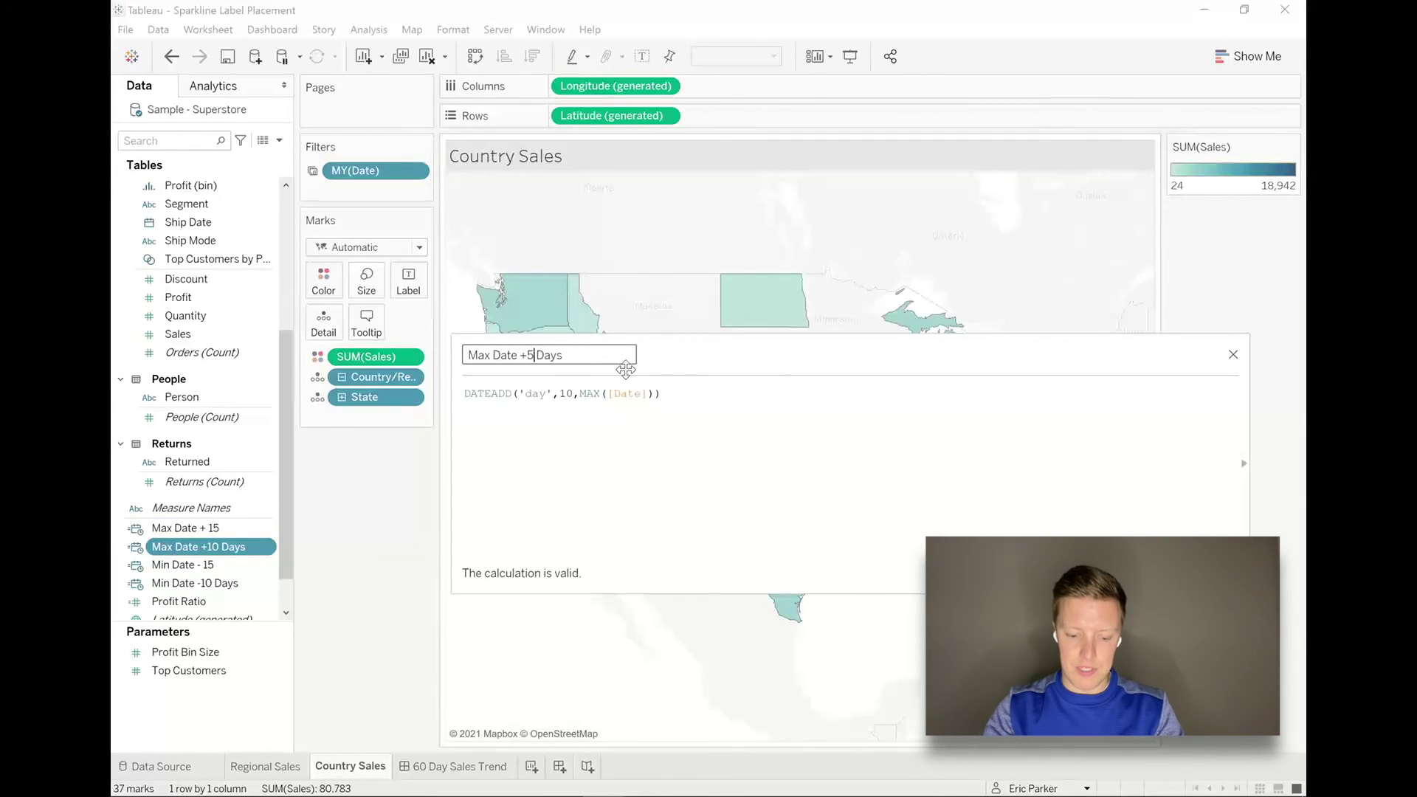
left_click(573, 393)
key("BackSpace")
type("5")
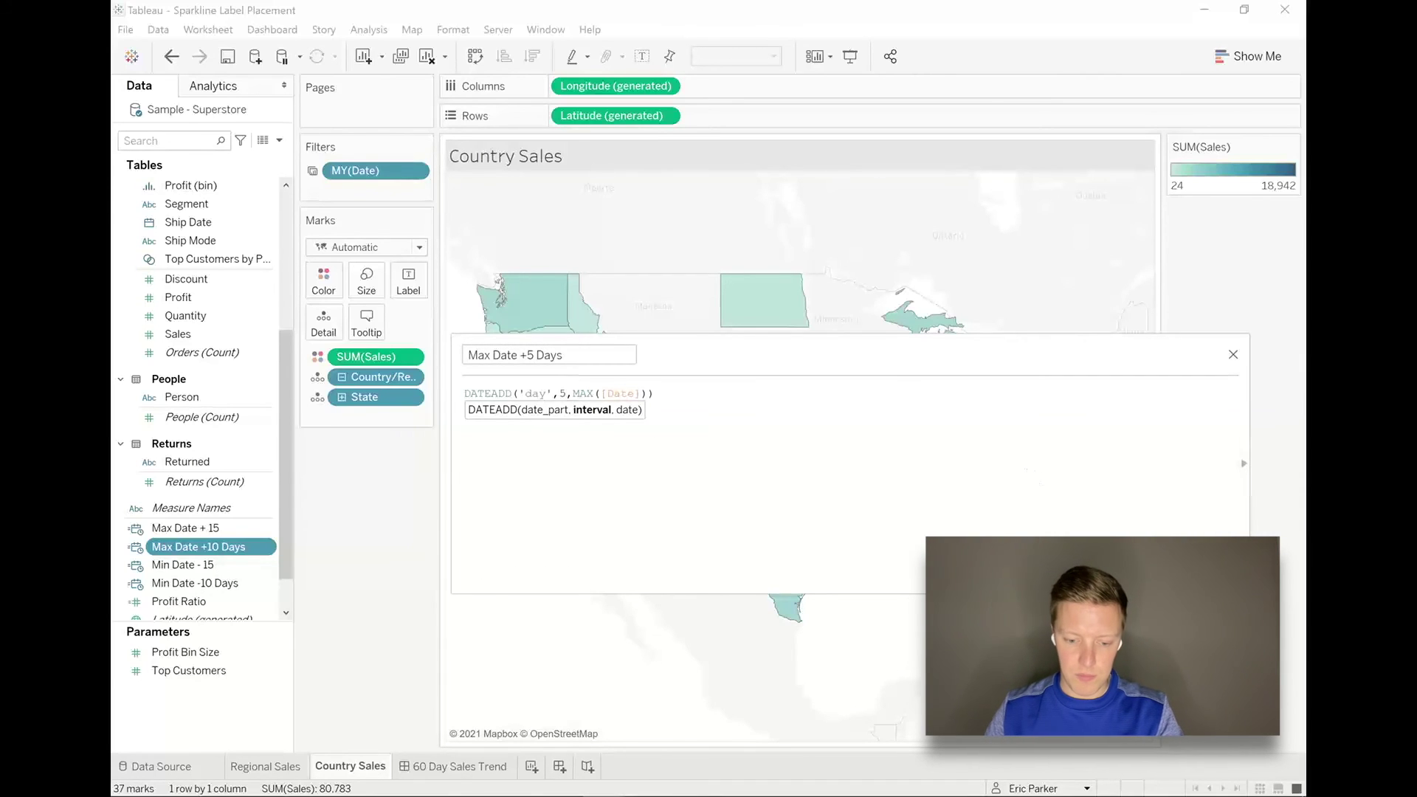
left_click(1216, 576)
Step: Change Min Date -10 Days to 'Min Date -5 Days' with a -5-day offset, then view the dashboard
left_click(188, 580)
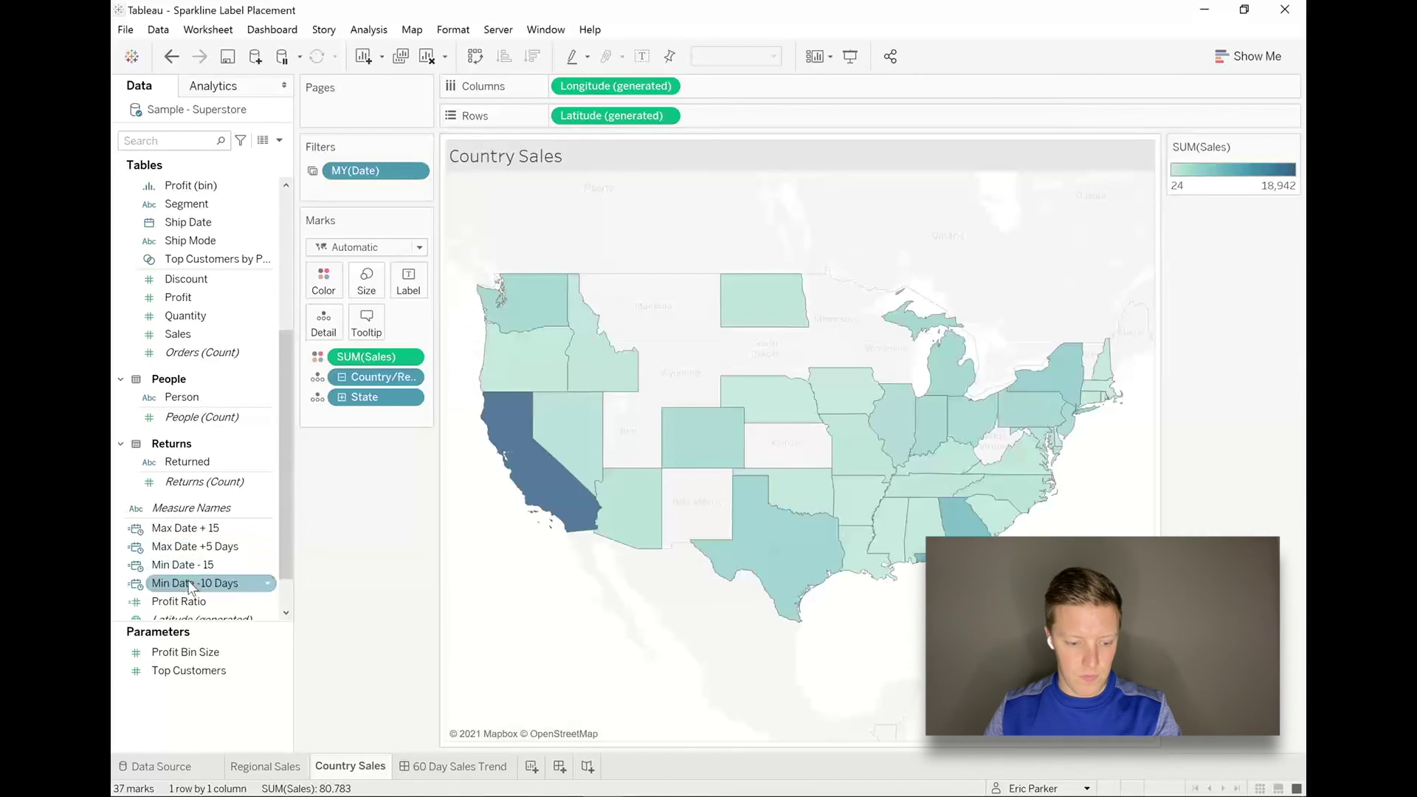
right_click(206, 589)
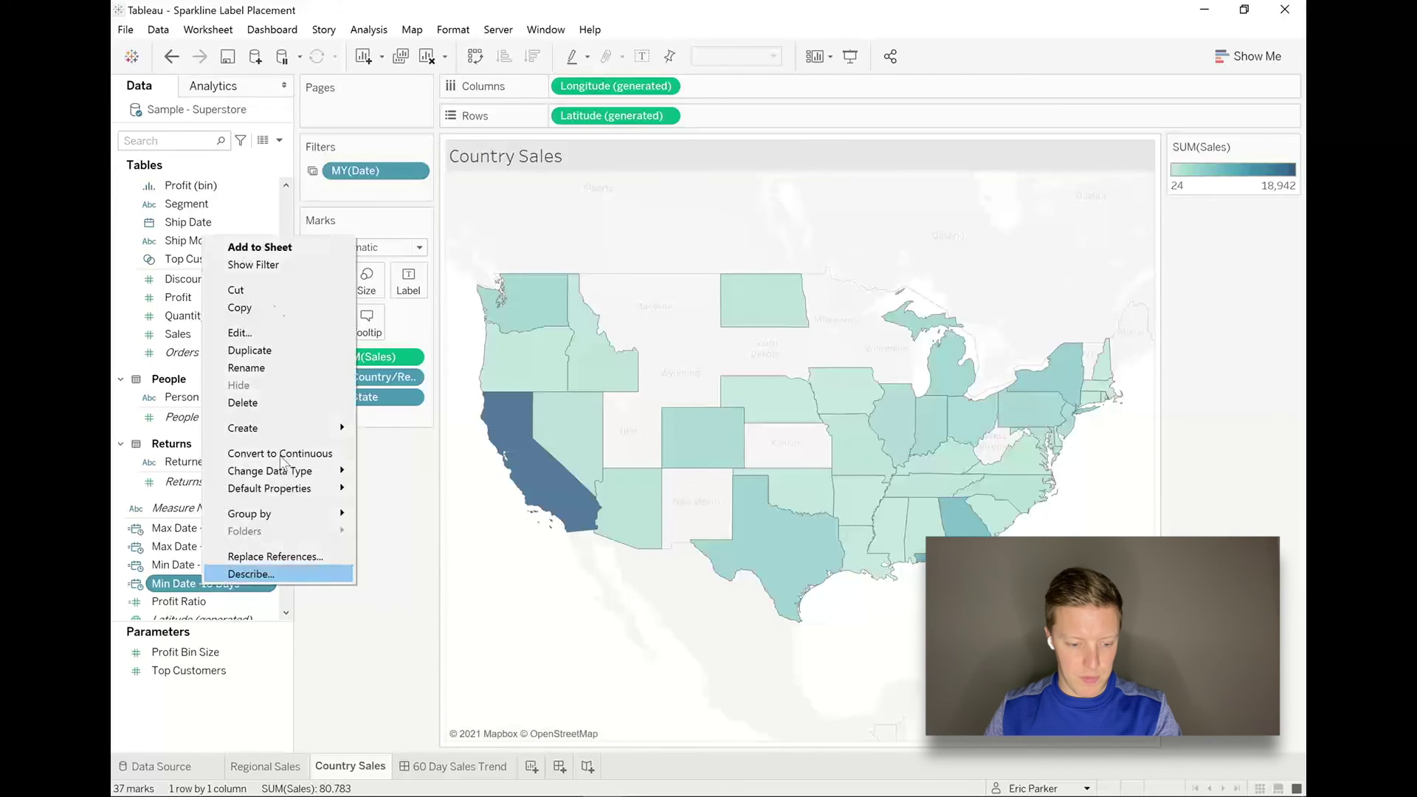
left_click(222, 328)
left_click(541, 355)
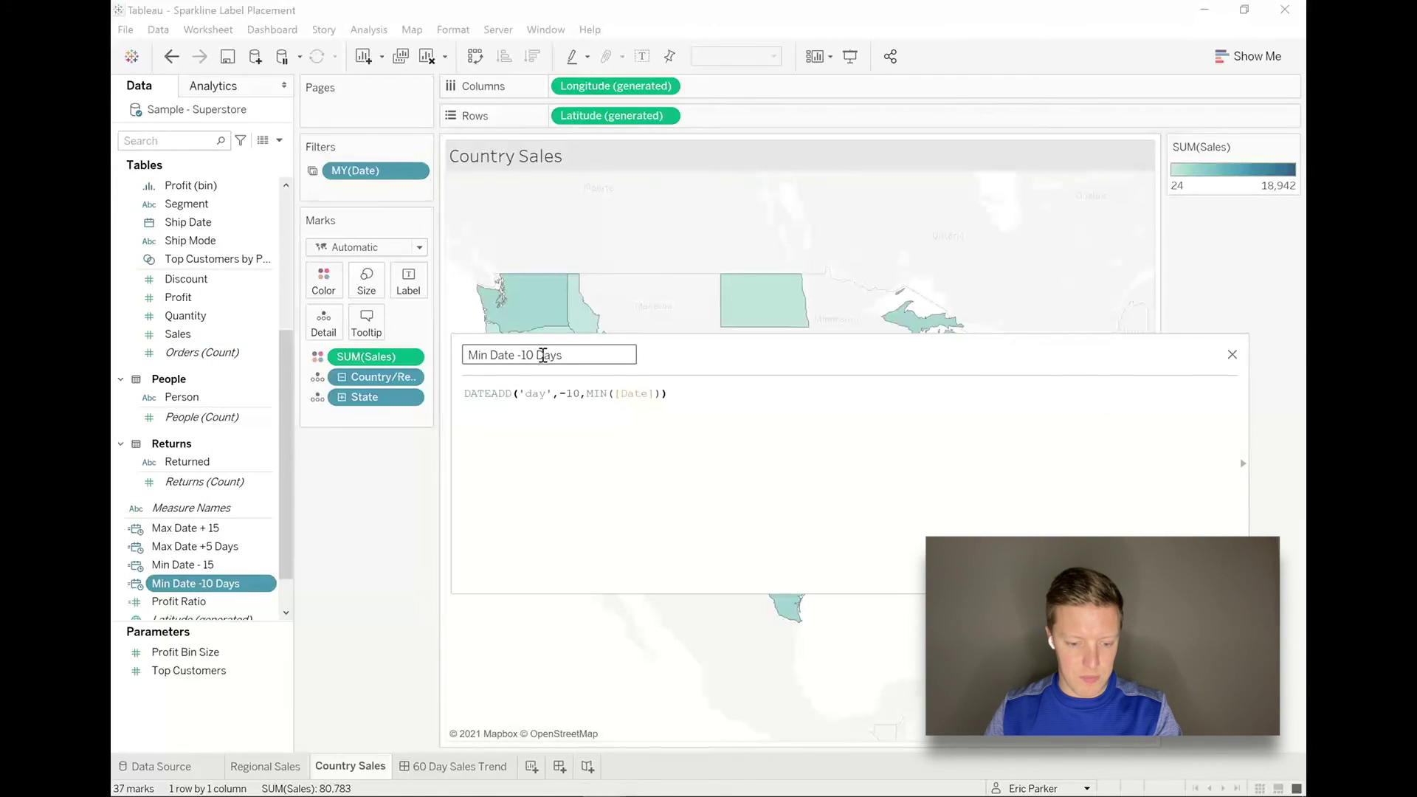
key("BackSpace")
key("BackSpace")
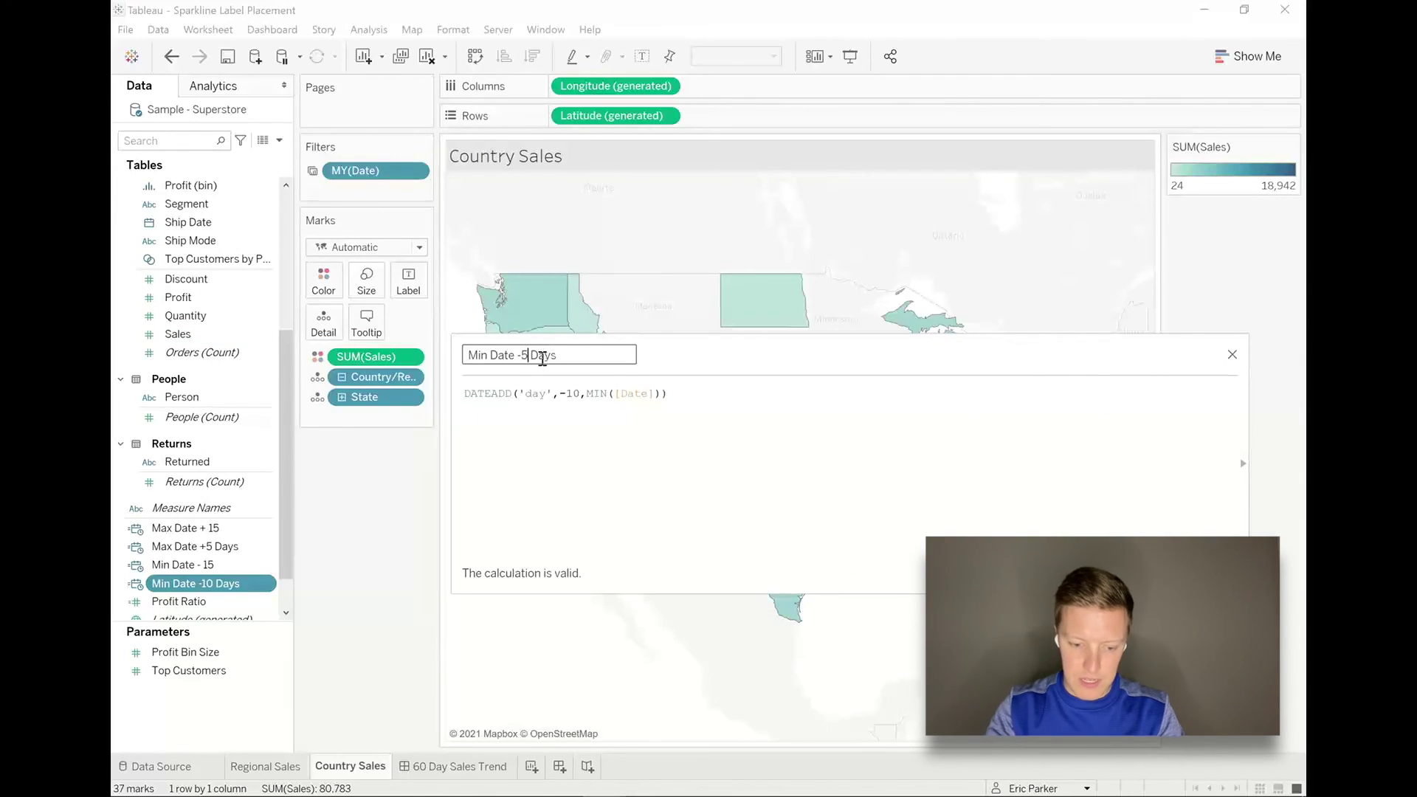
type("5")
left_click(579, 391)
key("BackSpace")
key("BackSpace")
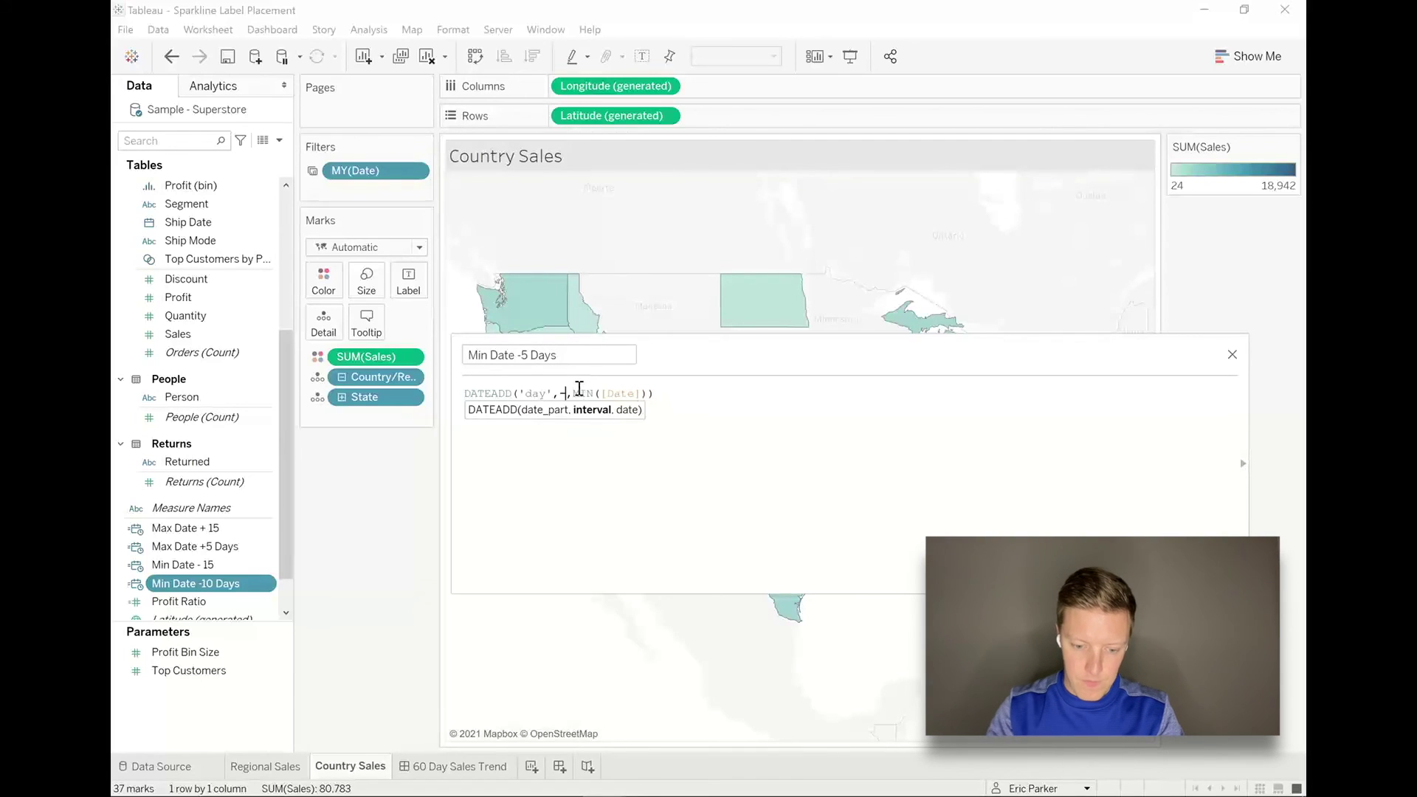
type("5")
left_click(1218, 575)
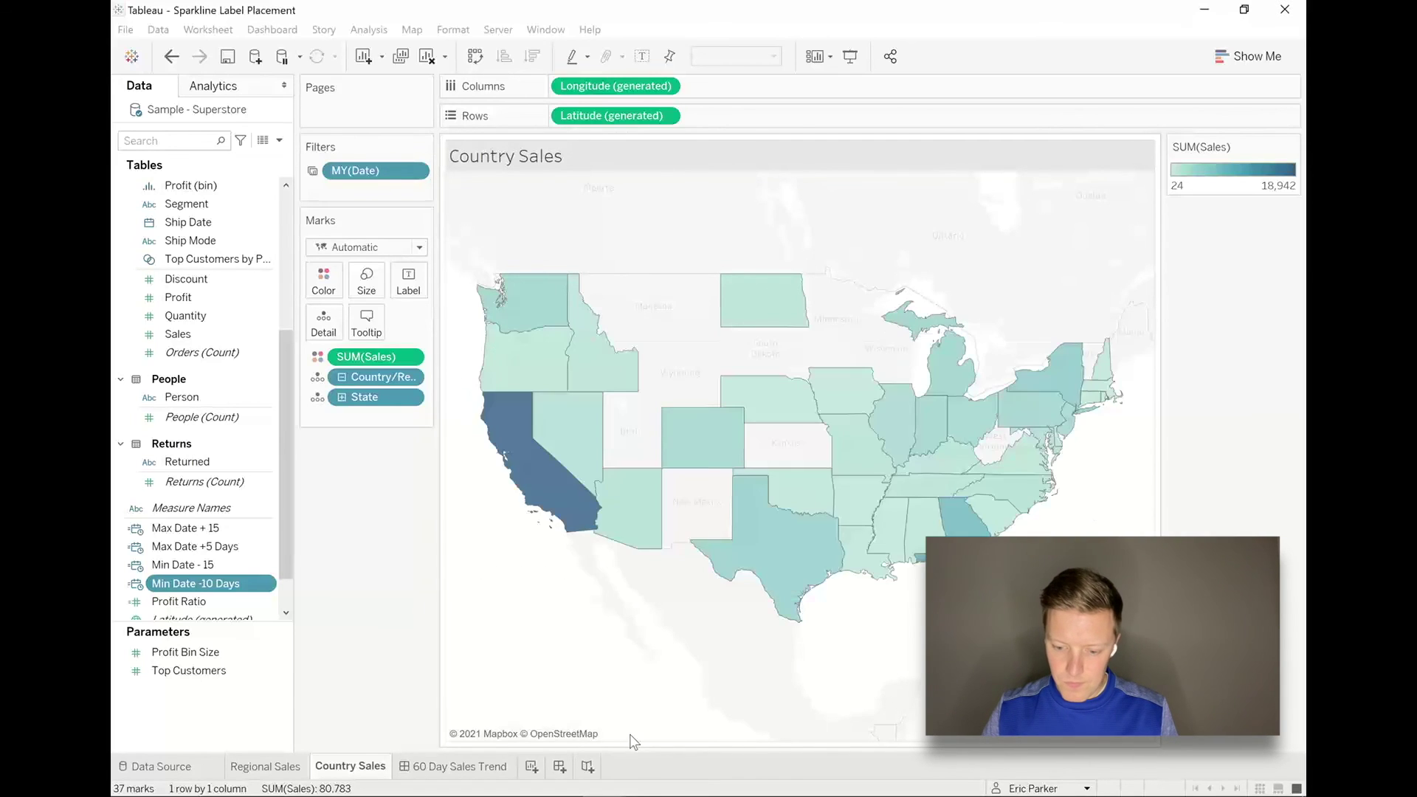
left_click(486, 768)
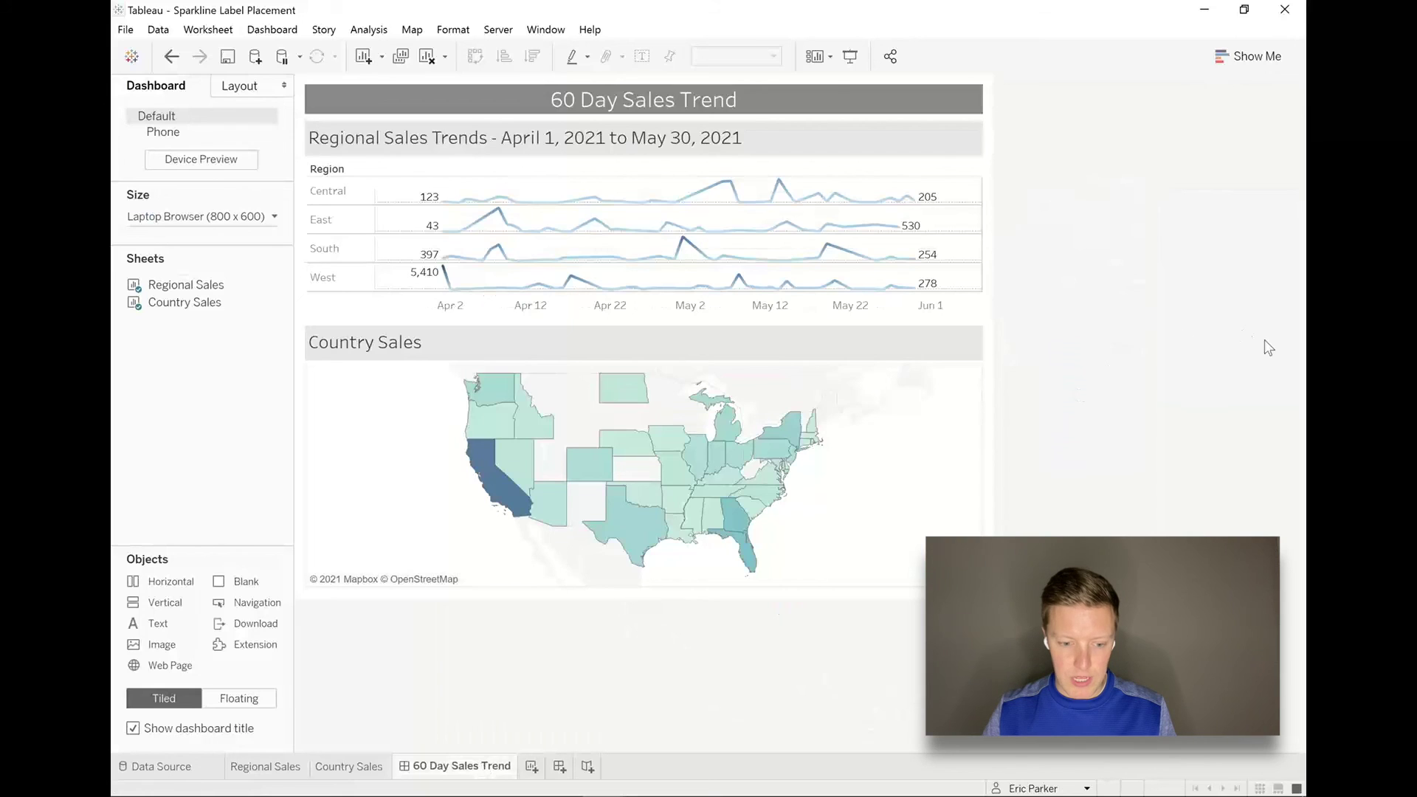